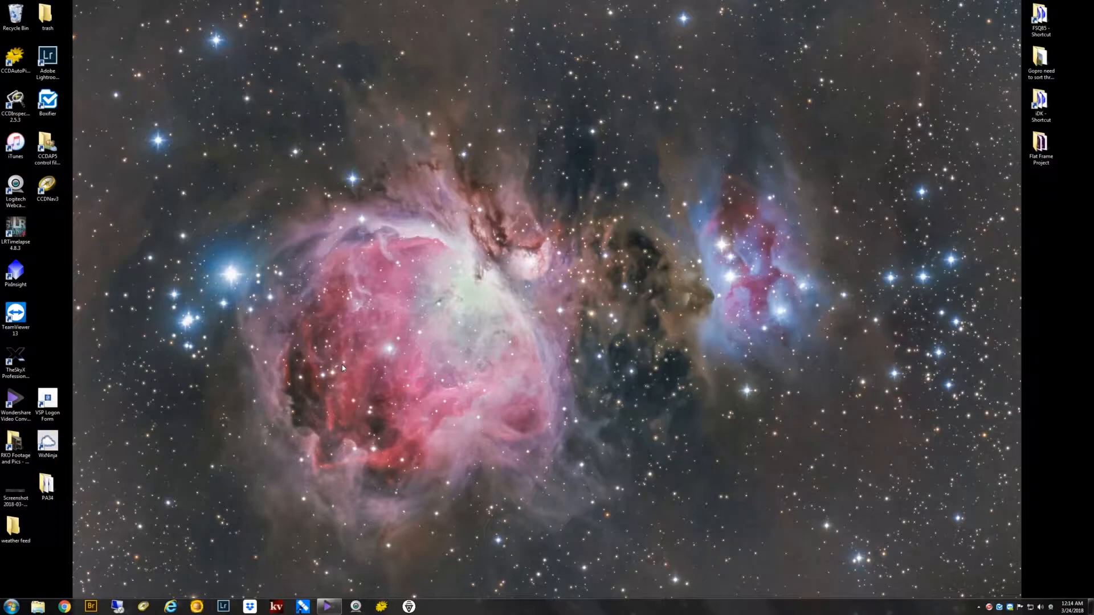
Step: Open the "default pixinsigt session" project from the iDK folder in PixInsight and close the folder window
double_click(1040, 103)
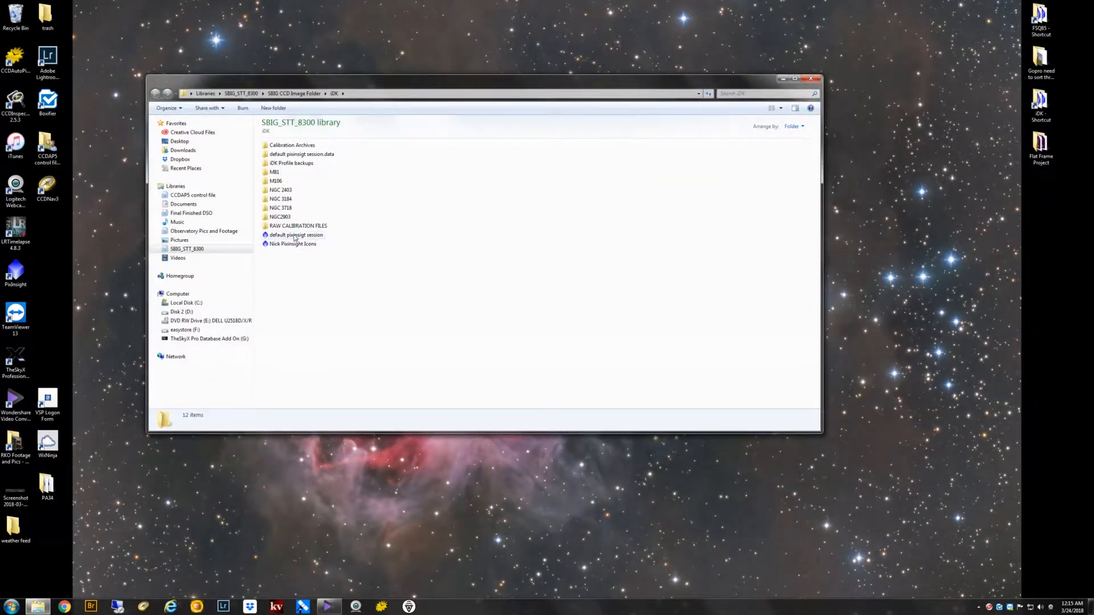
left_click(295, 237)
double_click(295, 237)
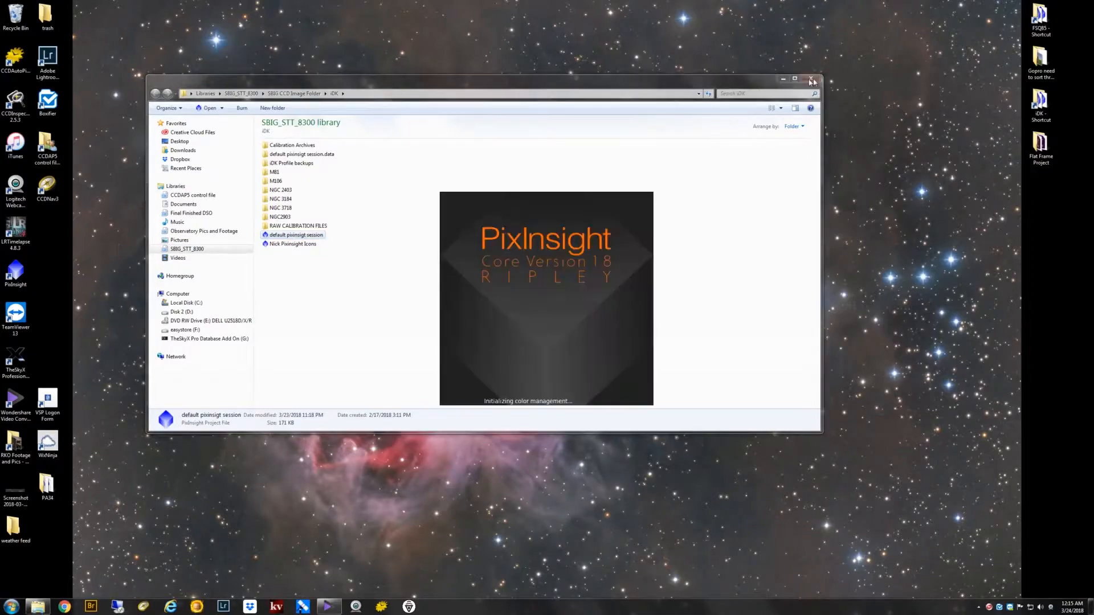
left_click(810, 79)
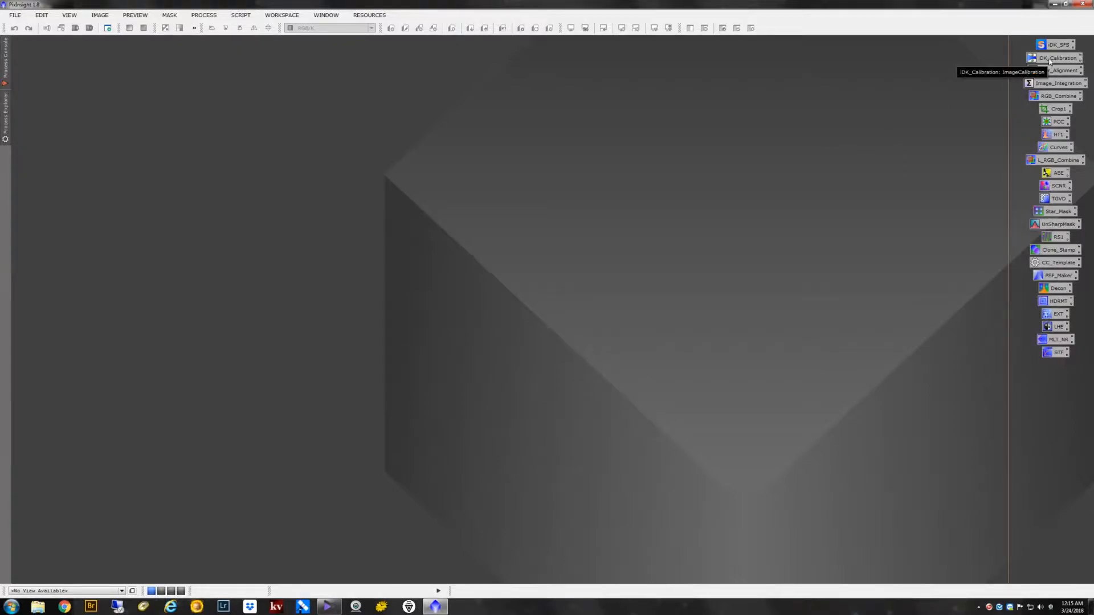
Step: Load all the bias frames from RAW CALIBRATION FILES > Bias into ImageIntegration
double_click(1053, 85)
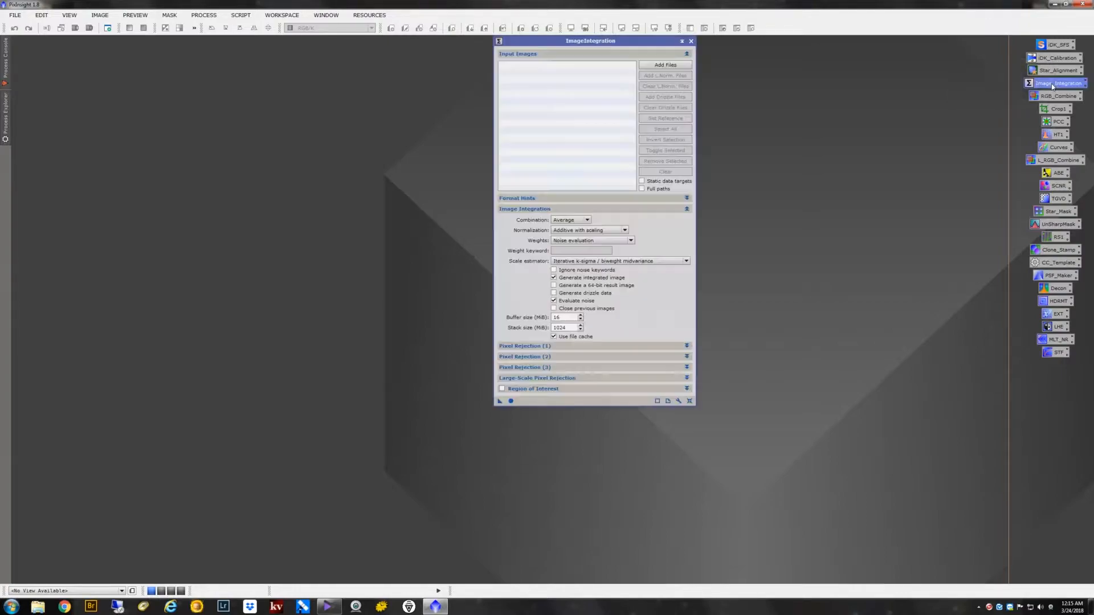
left_click(661, 66)
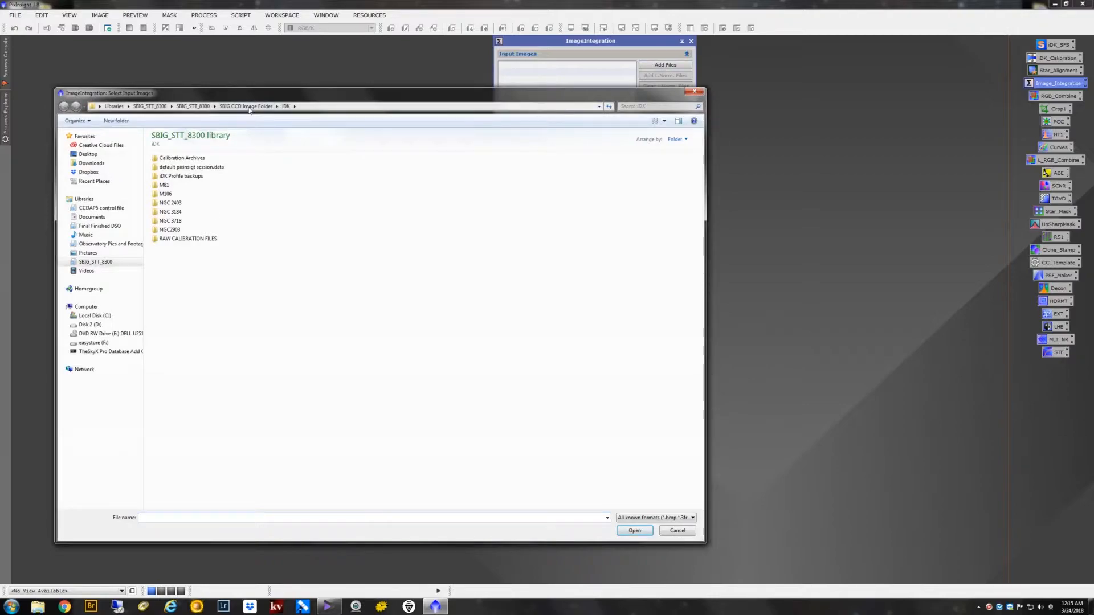
double_click(202, 239)
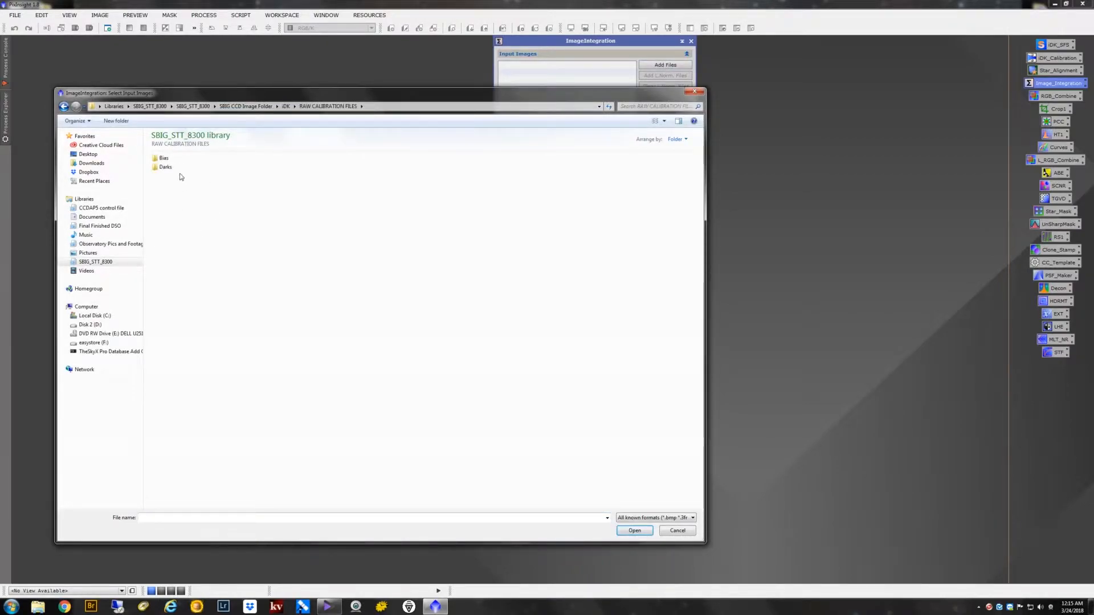
double_click(169, 164)
left_click(169, 159)
key("ctrl+a")
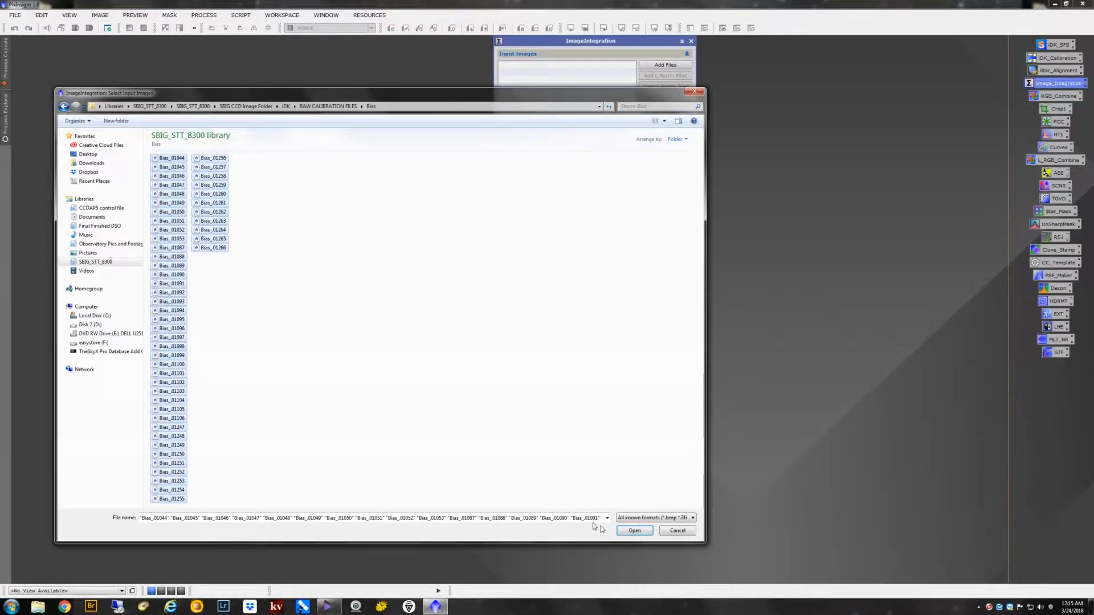
left_click(630, 531)
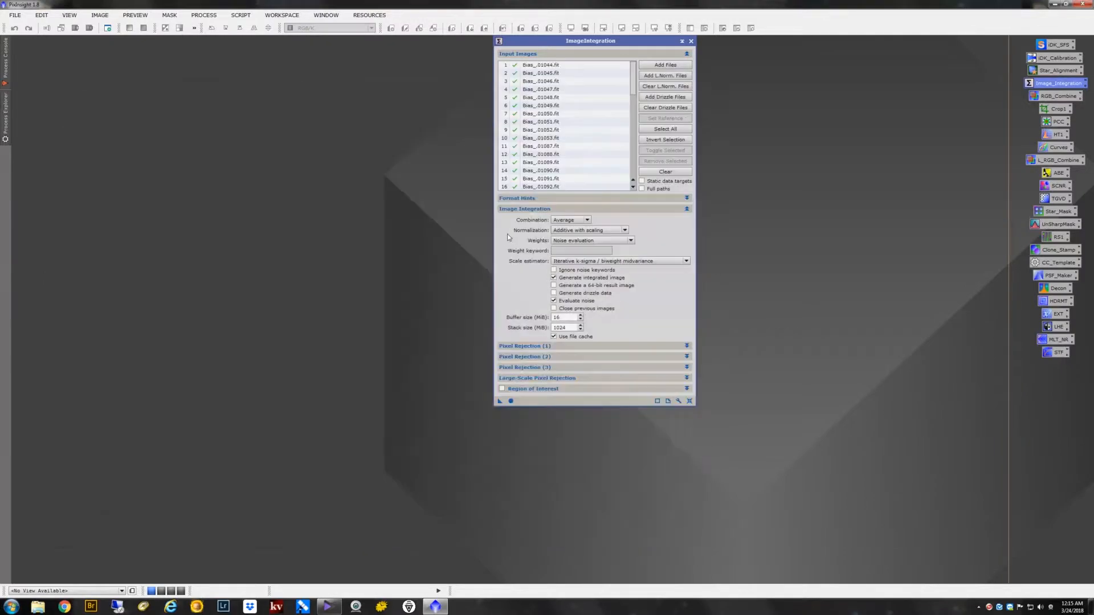
Step: Configure the integration with Average combination, No normalization, and weights set to Don't care (all weights = 1)
left_click(587, 220)
left_click(620, 222)
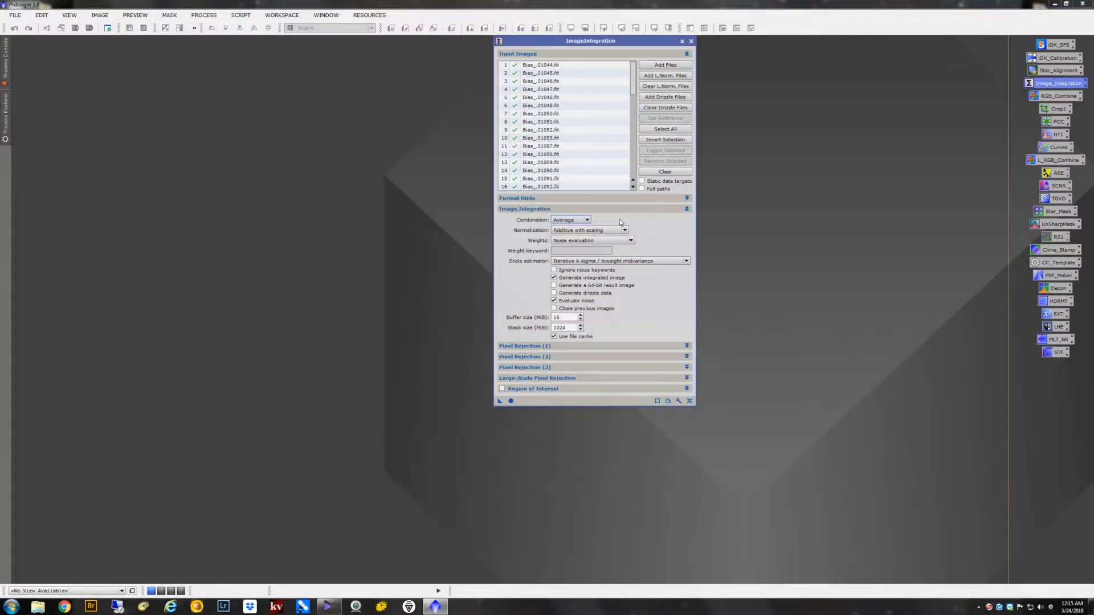
left_click(584, 231)
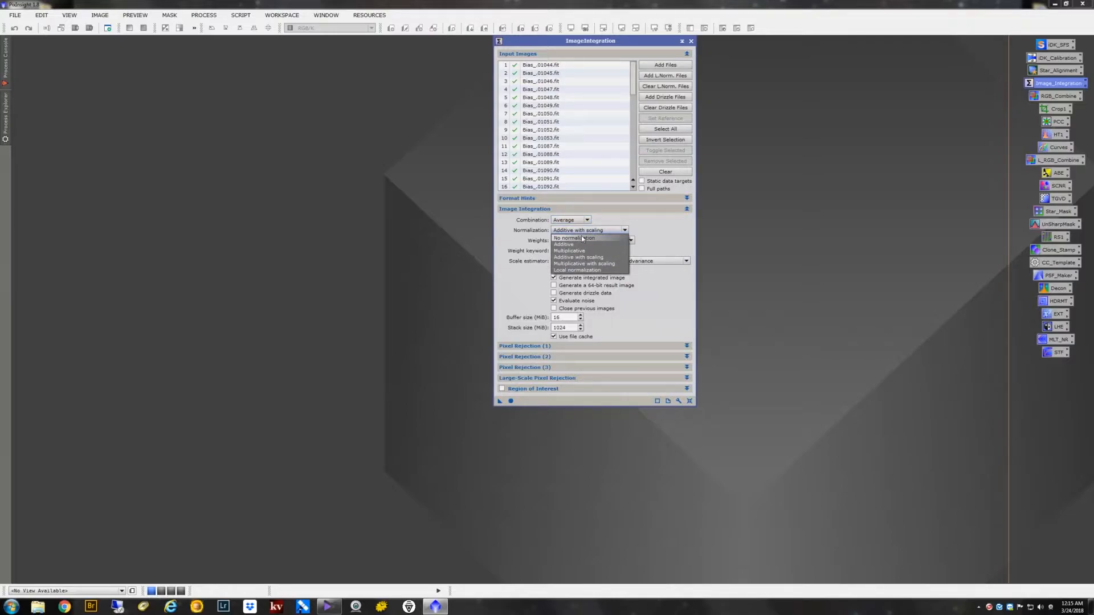
left_click(583, 238)
left_click(574, 241)
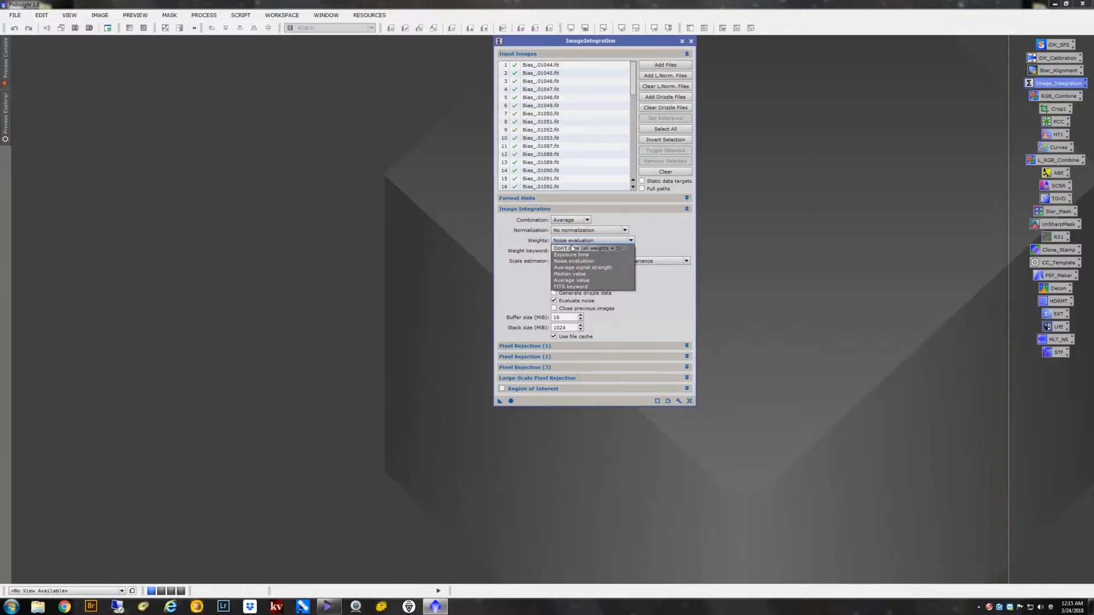
left_click(572, 248)
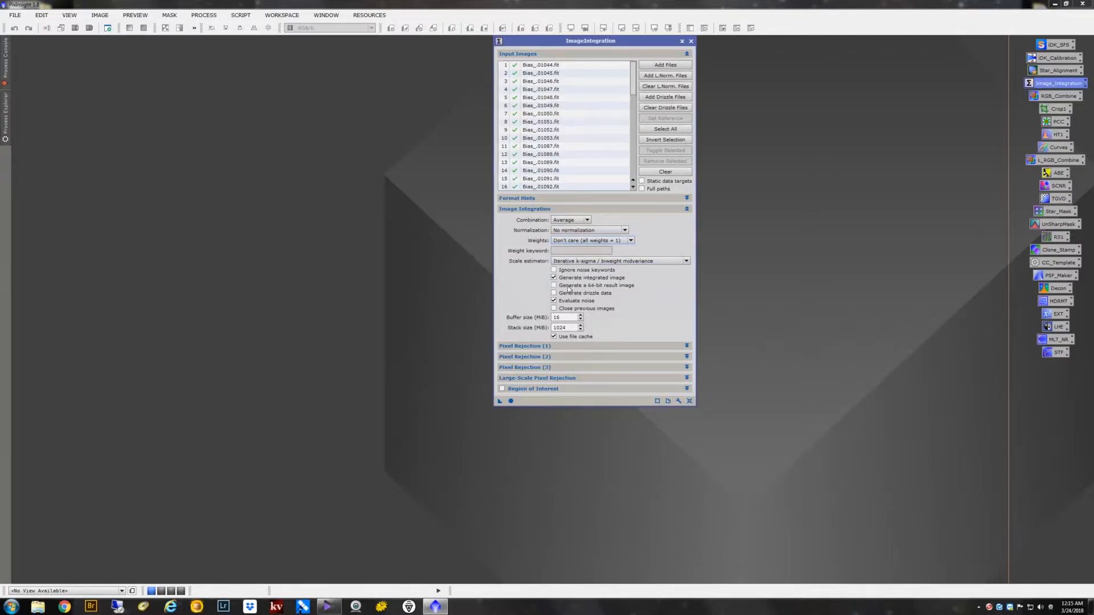
Step: Set the first pixel rejection to Linear Fit Clipping with No normalization
left_click(569, 345)
left_click(568, 358)
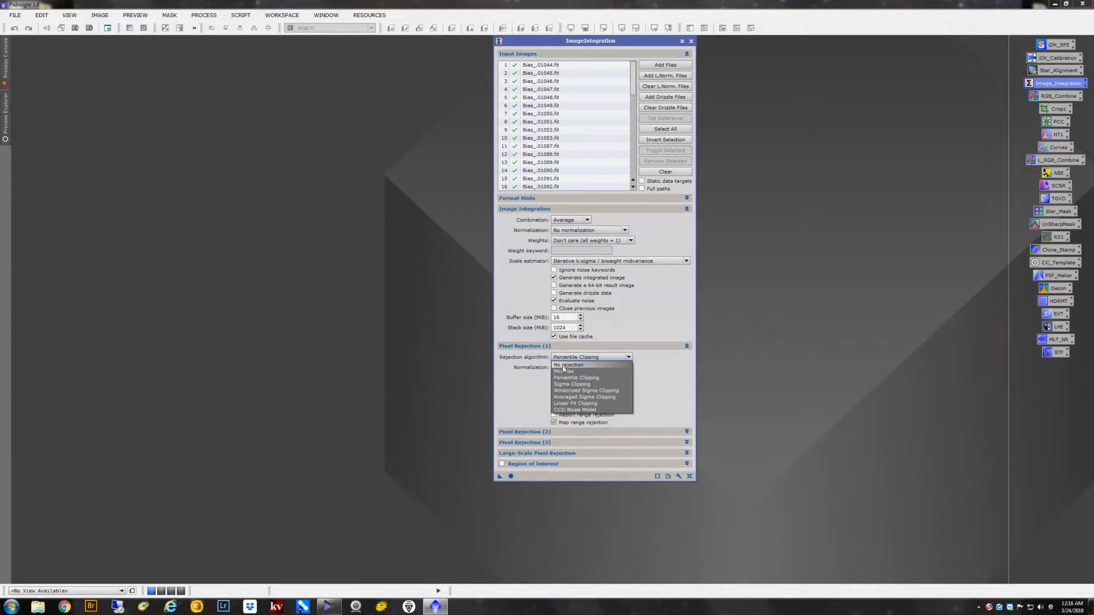
left_click(567, 404)
left_click(578, 368)
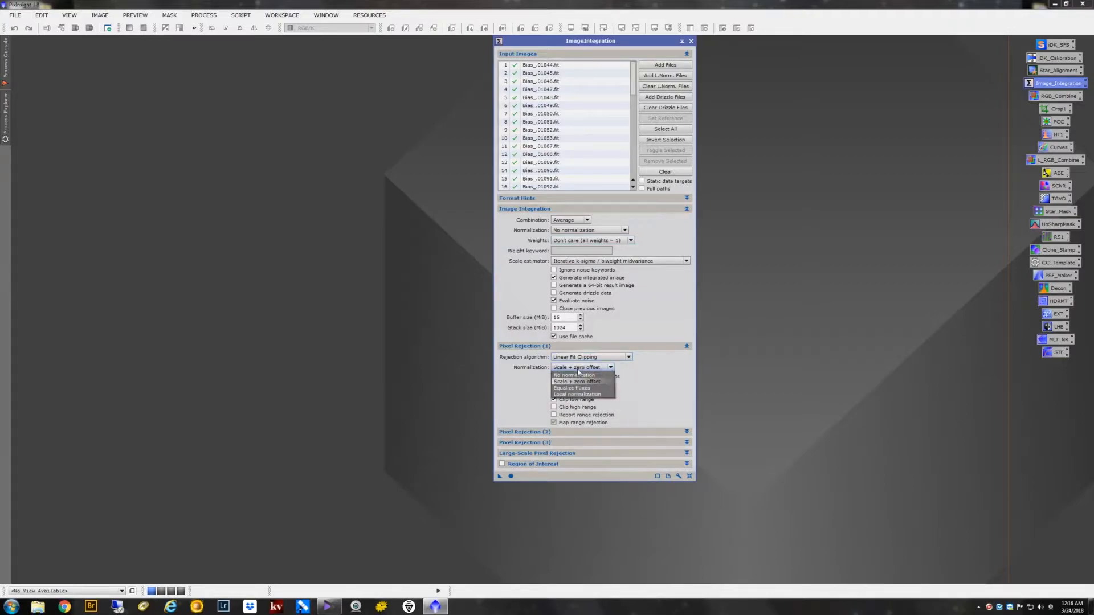
left_click(576, 376)
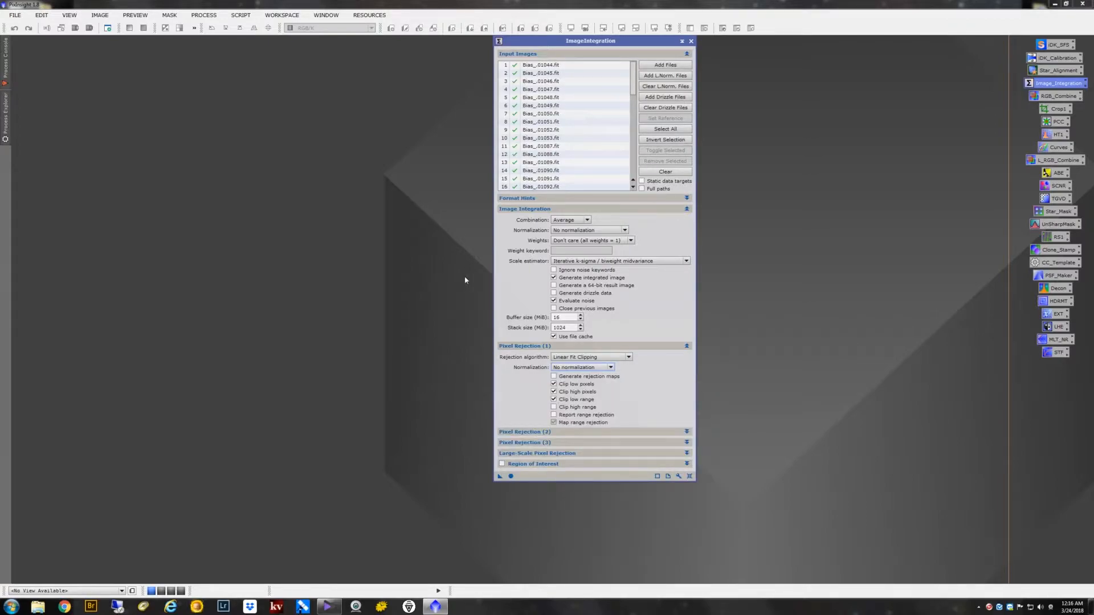
Step: Run the bias integration, apply an automatic screen stretch to the resulting image and inspect it
key("F6")
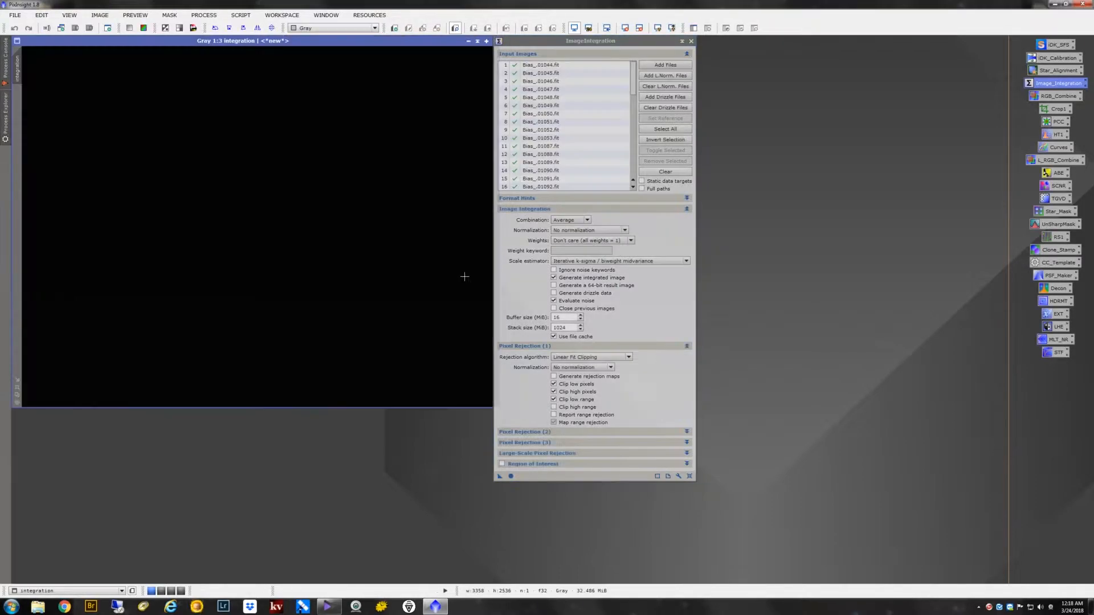
left_click_drag(558, 46, 707, 61)
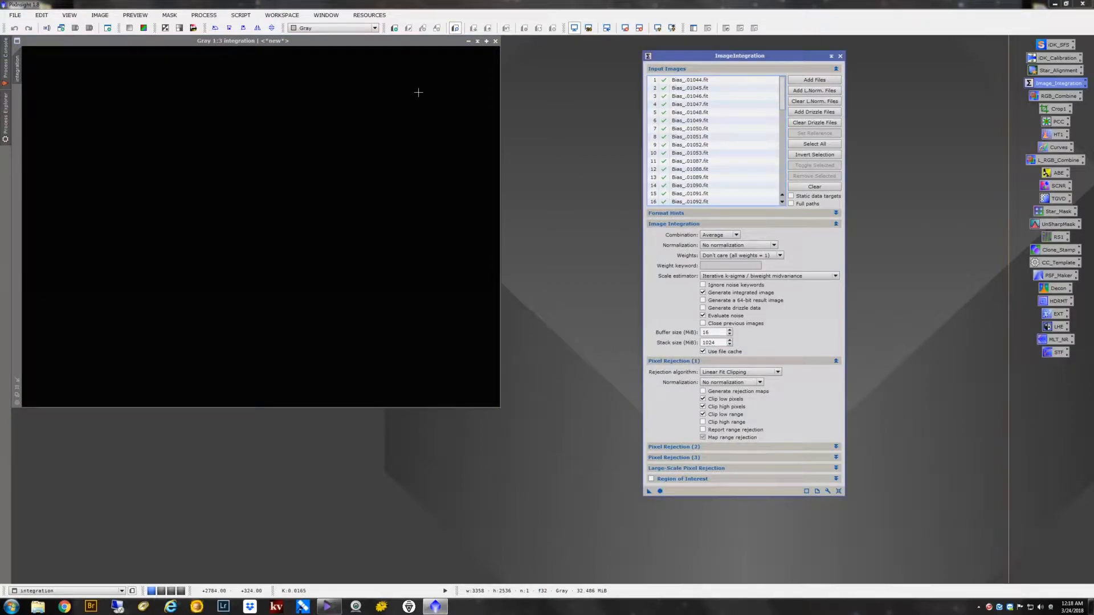
left_click_drag(202, 41, 232, 59)
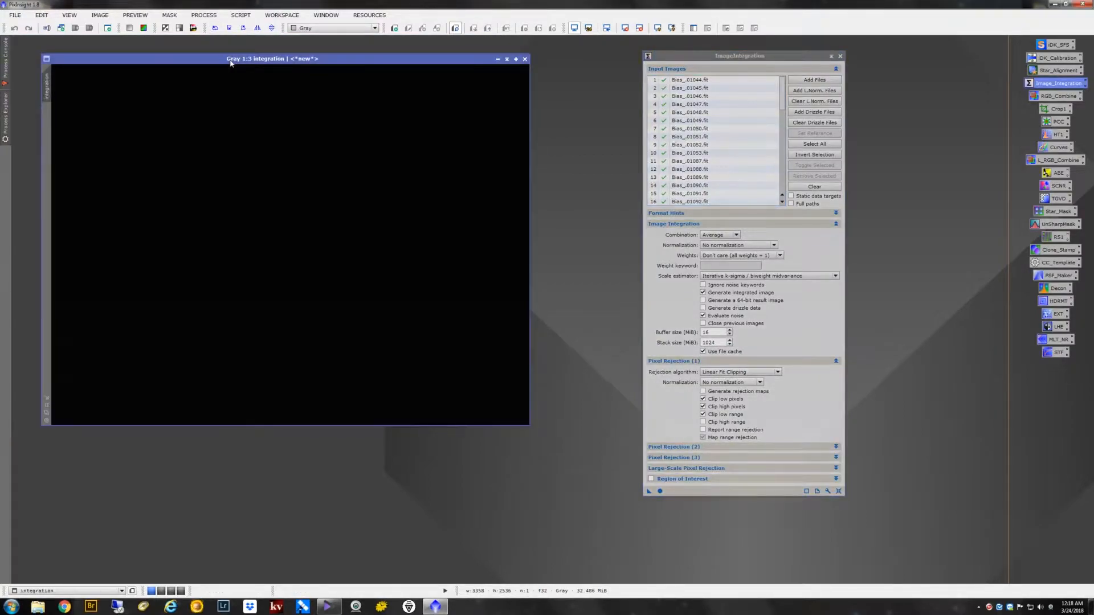
key("ctrl+a")
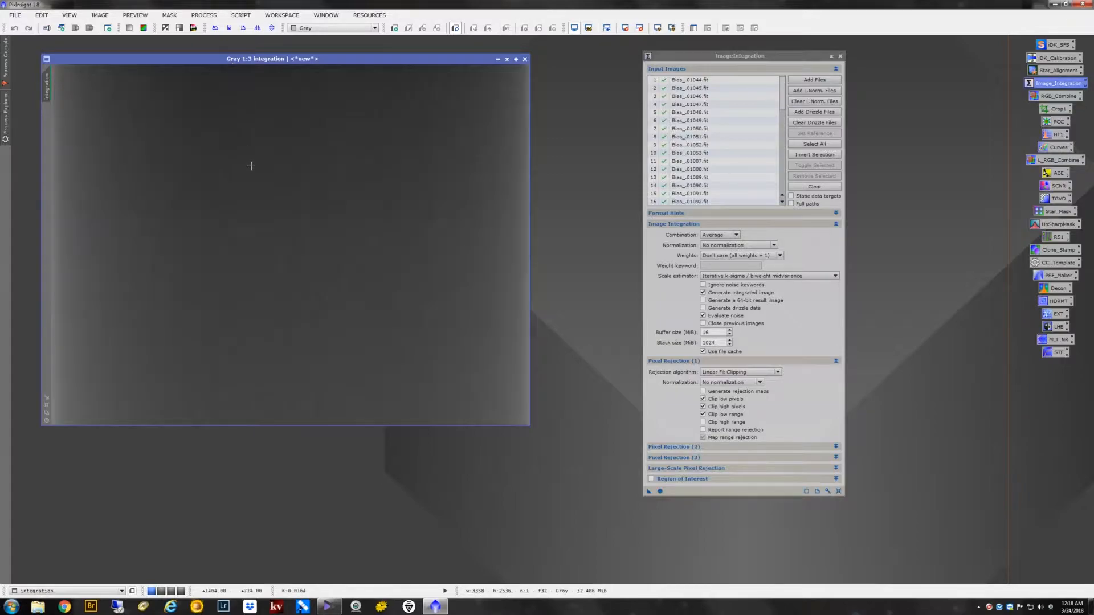
scroll(266, 220, "up", 4)
scroll(266, 220, "down", 4)
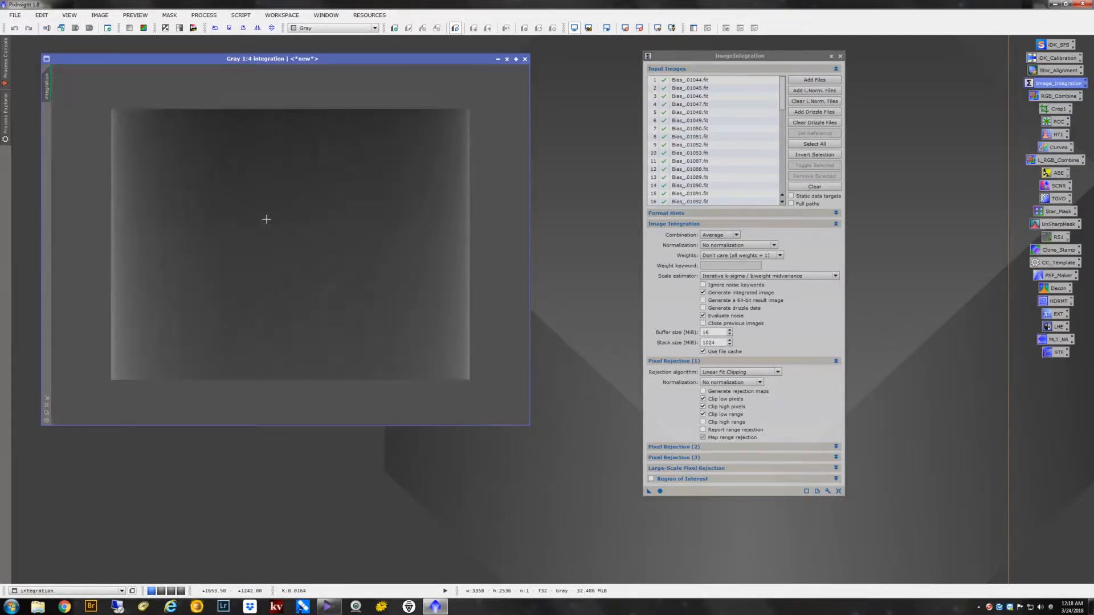
scroll(266, 220, "down", 1)
Step: Rename the integrated bias image's identifier to iDK_Master_Bias
double_click(47, 92)
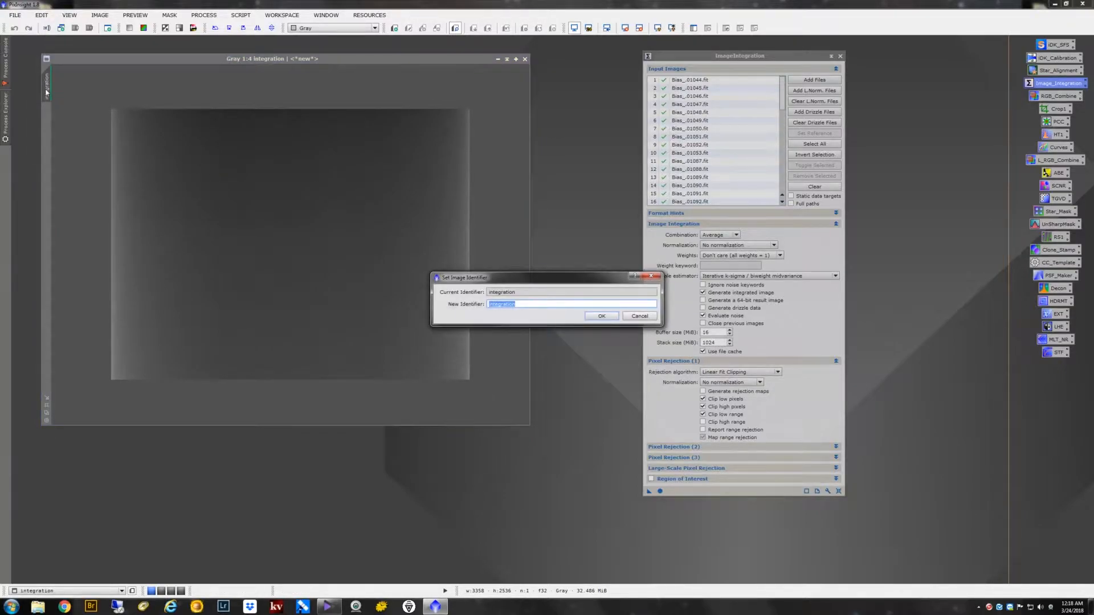
type("iDK_Master_Bias")
left_click(595, 317)
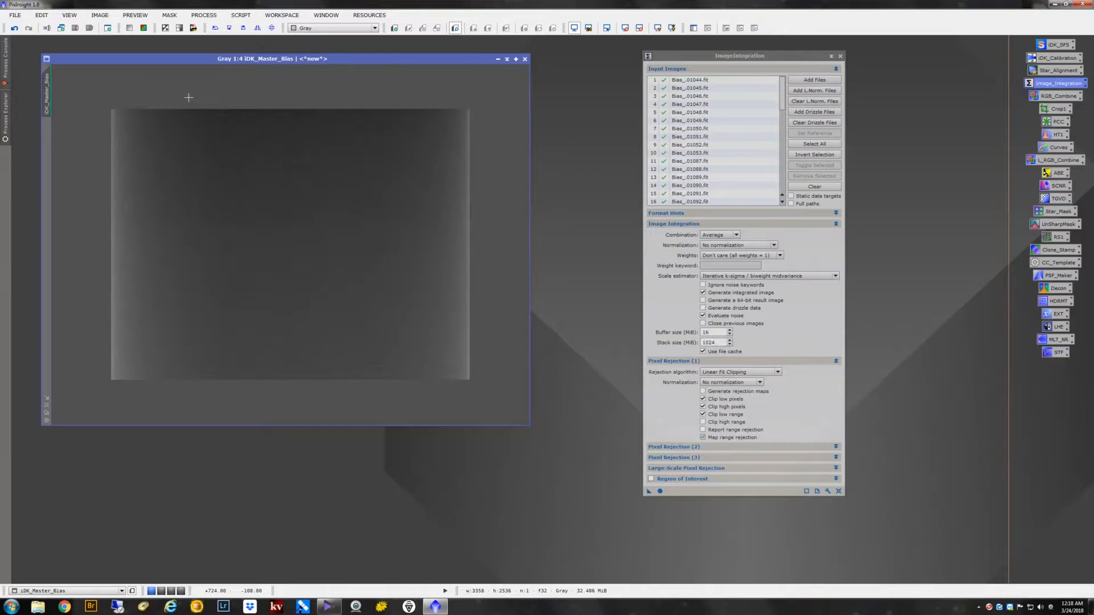
Step: Save the master bias as iDK_Master_Bias.xisf in 32-bit floating point, then minimize it and park its icon in the workspace's upper corner
key("ctrl+s")
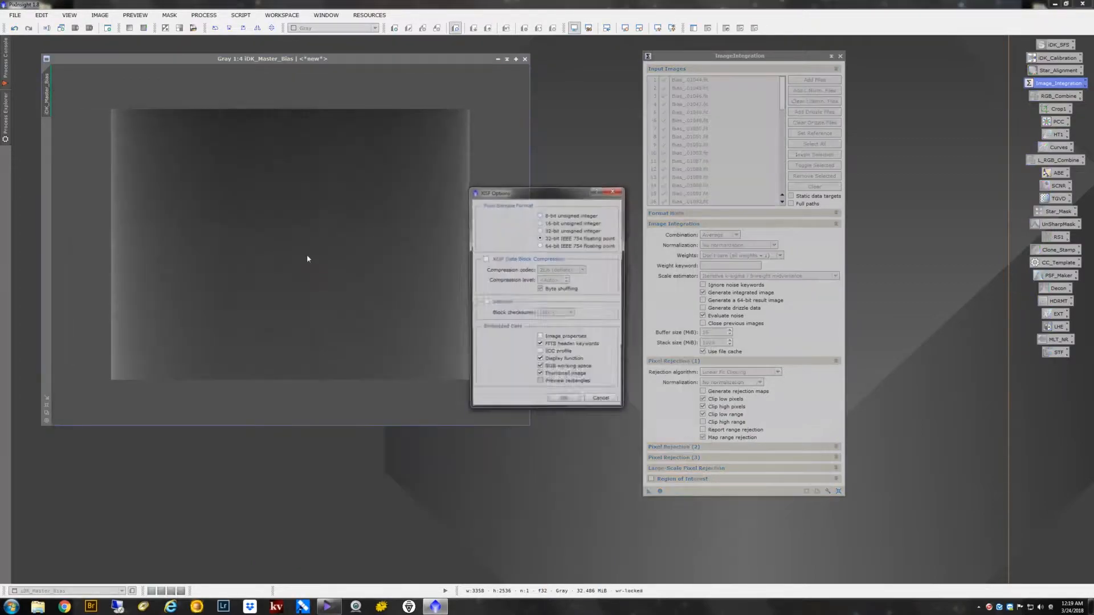
key("Return")
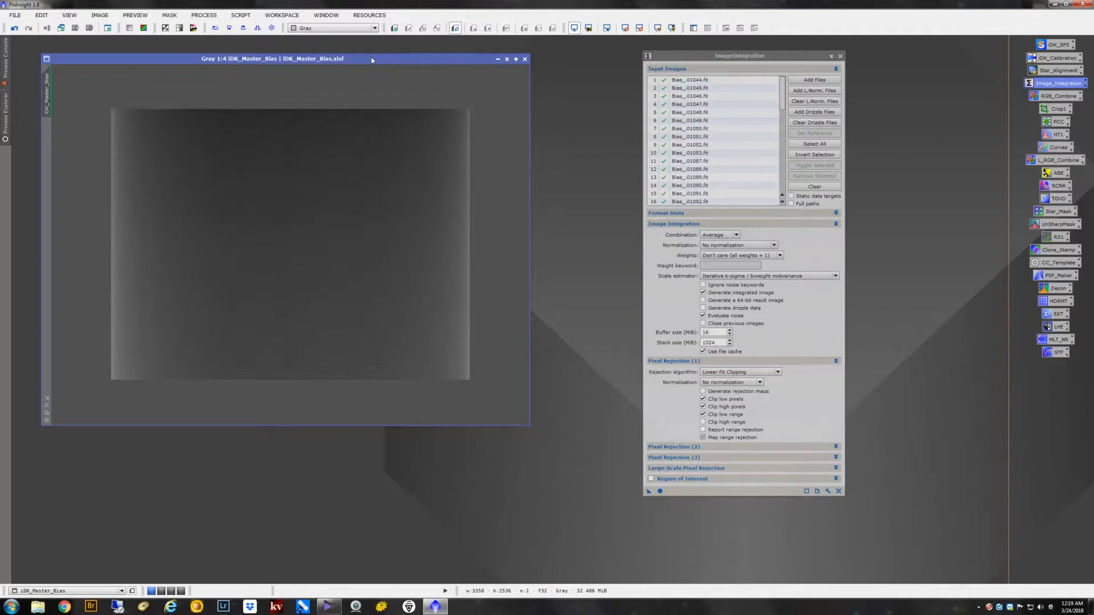
left_click(498, 58)
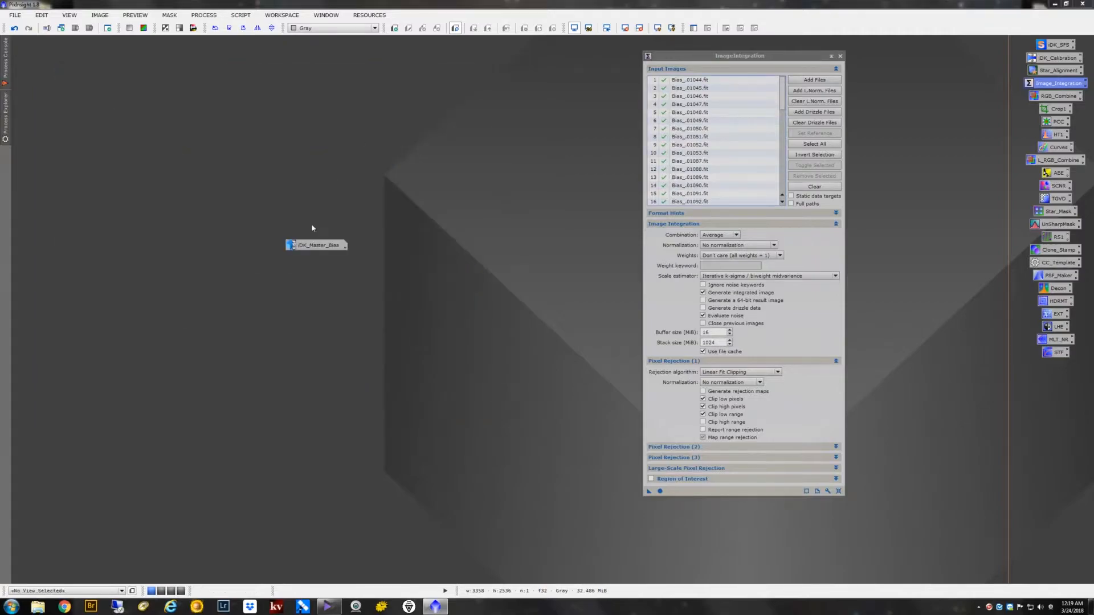
left_click_drag(296, 244, 35, 53)
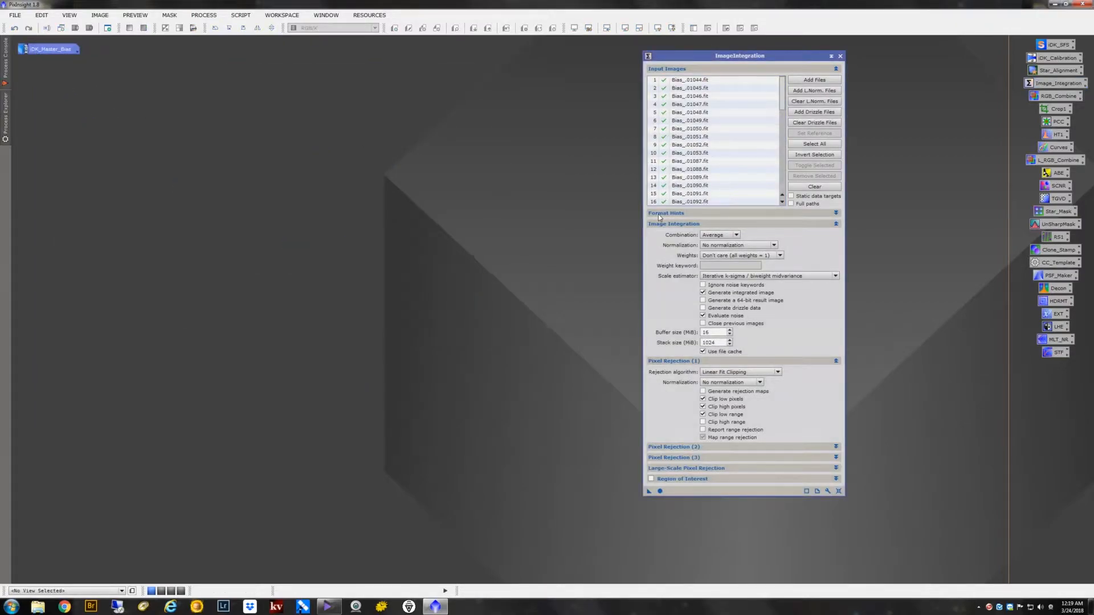
Step: Clear the bias frames from the ImageIntegration input and set the rejection algorithm to Winsorized Sigma Clipping
left_click(815, 187)
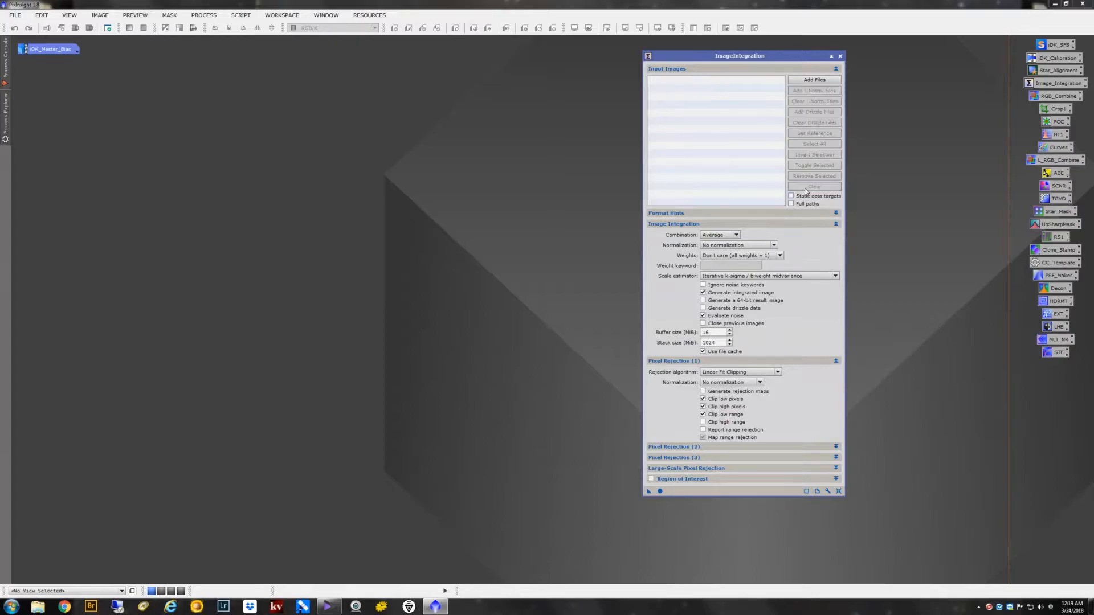
left_click(739, 374)
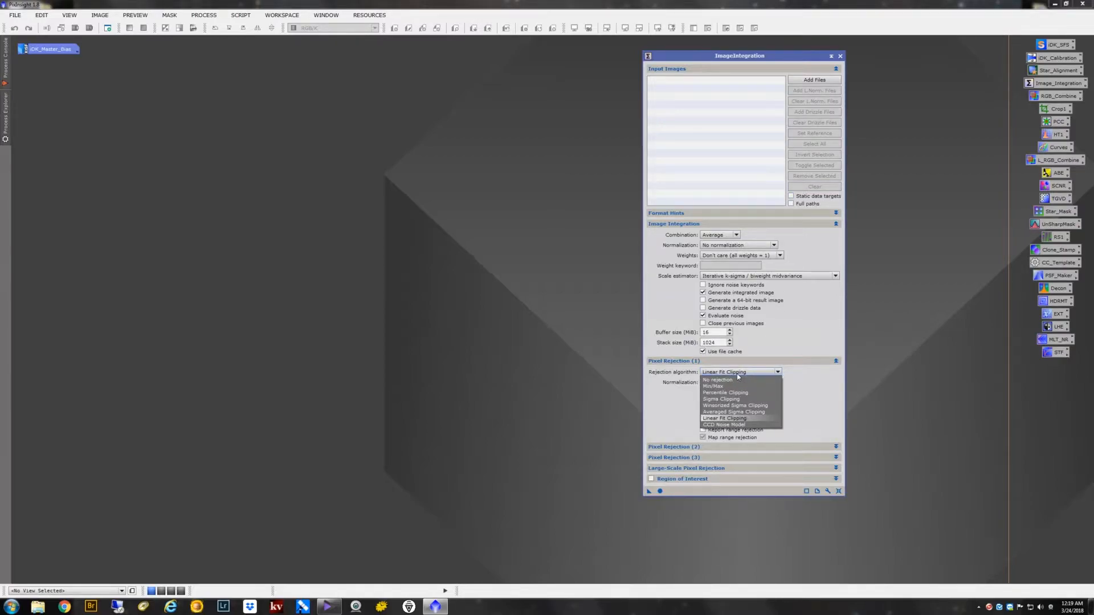
left_click(732, 406)
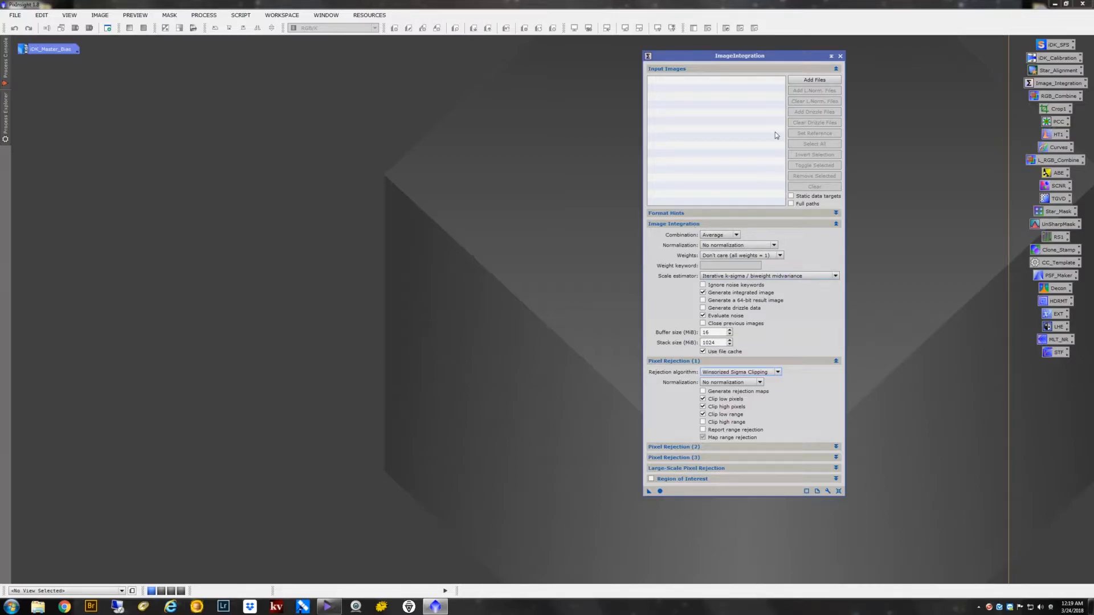
Step: Load the ten 300-second dark frames, Dark_300s_01054 to Dark_300s_01063, from Darks > 300 into ImageIntegration
left_click(809, 81)
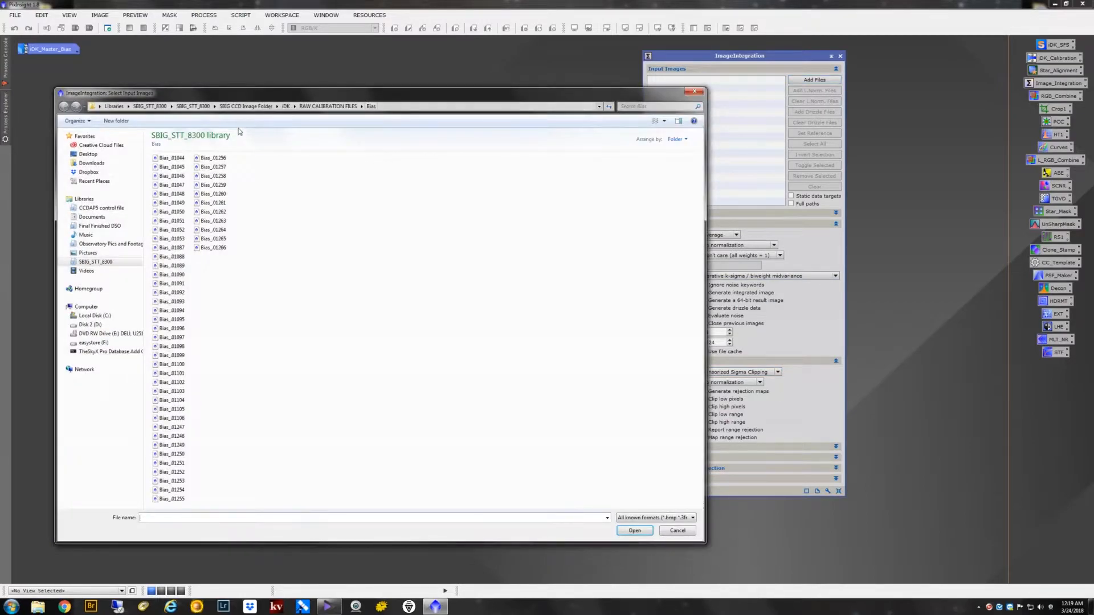
left_click(325, 106)
double_click(165, 167)
double_click(163, 158)
left_click(167, 160)
left_click(181, 242, "shift")
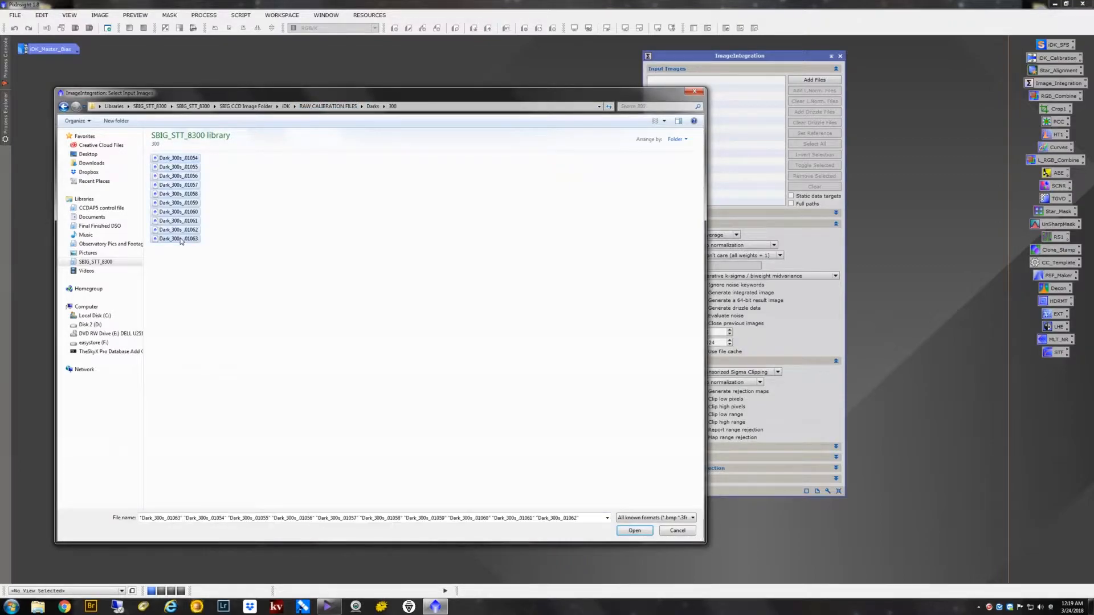
left_click(634, 531)
Step: Run the dark integration, apply an automatic screen stretch to the result and move its window clear of the master bias icon
left_click(663, 491)
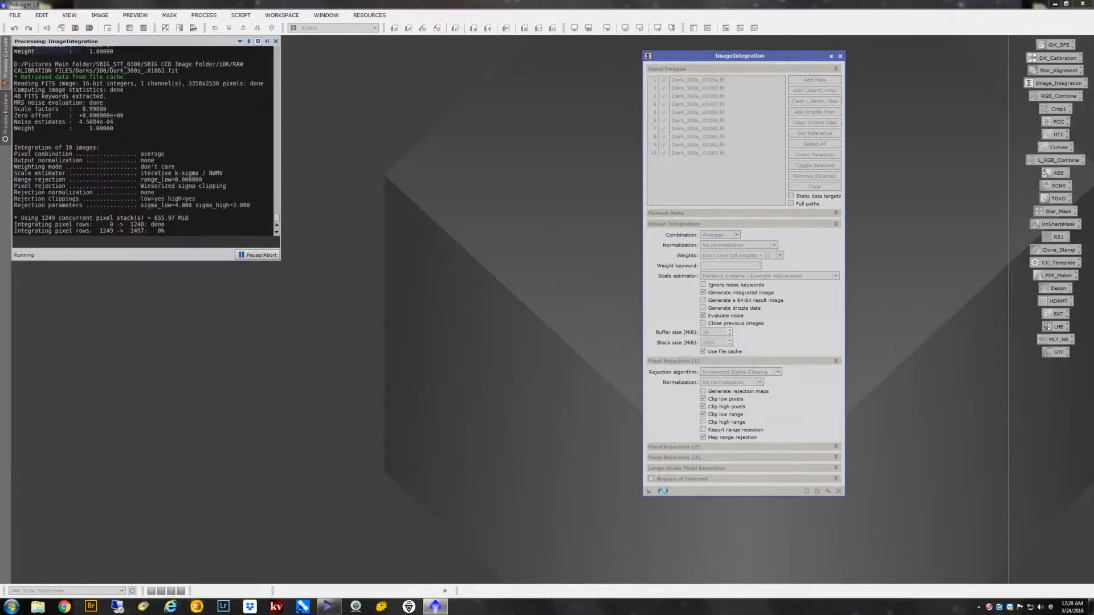
key("ctrl+a")
scroll(184, 268, "up", 2)
scroll(185, 269, "down", 2)
scroll(185, 269, "down", 1)
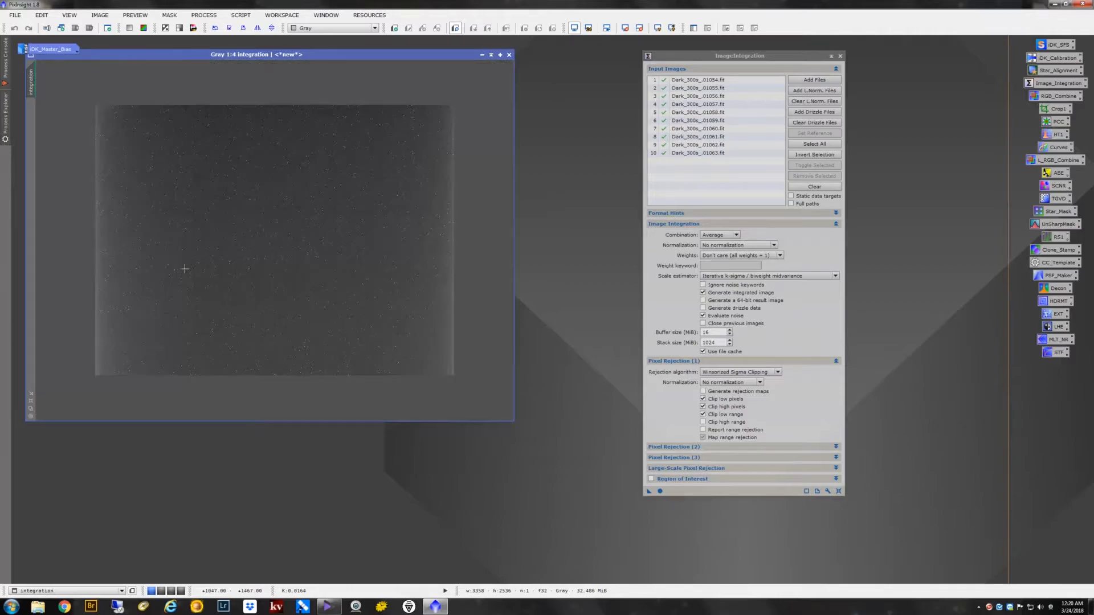
left_click_drag(202, 60, 237, 93)
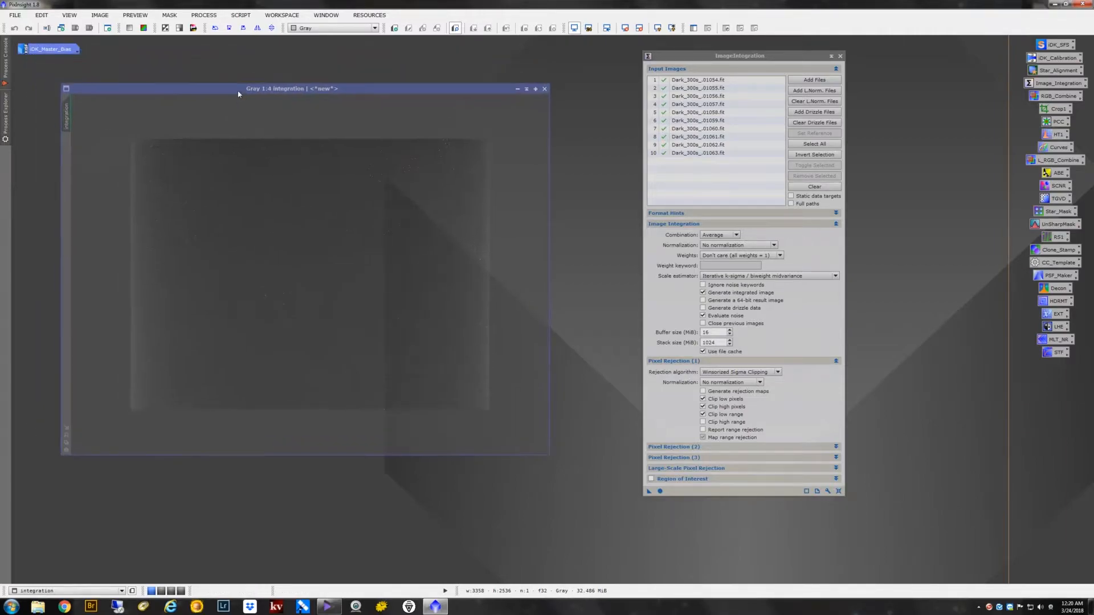
Step: Rename the integrated 300-second dark image as Dark_300
double_click(68, 113)
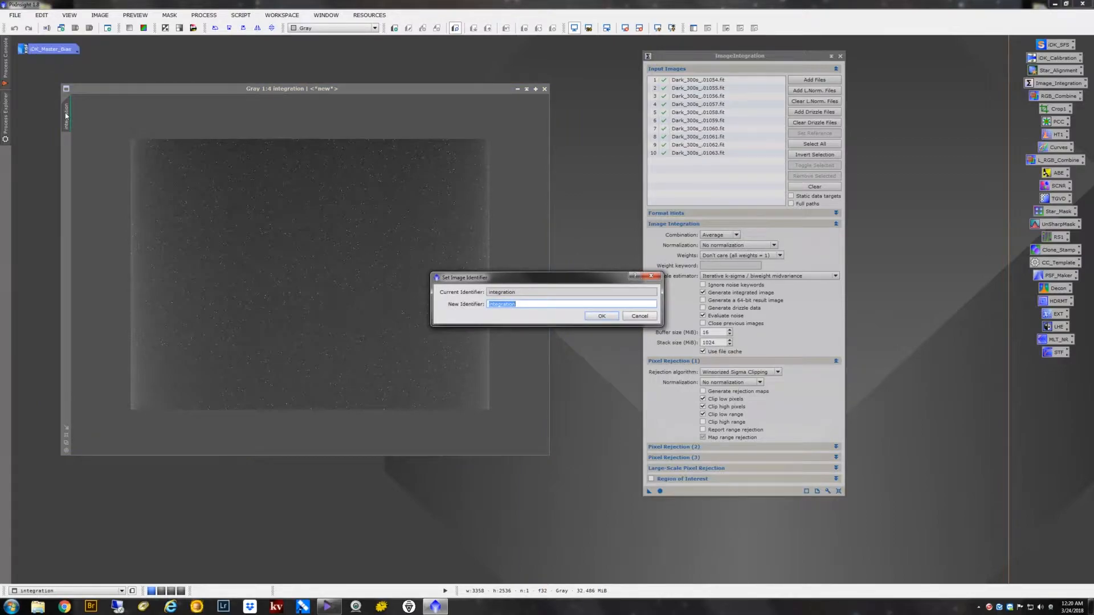
type("Dark_300")
left_click(593, 317)
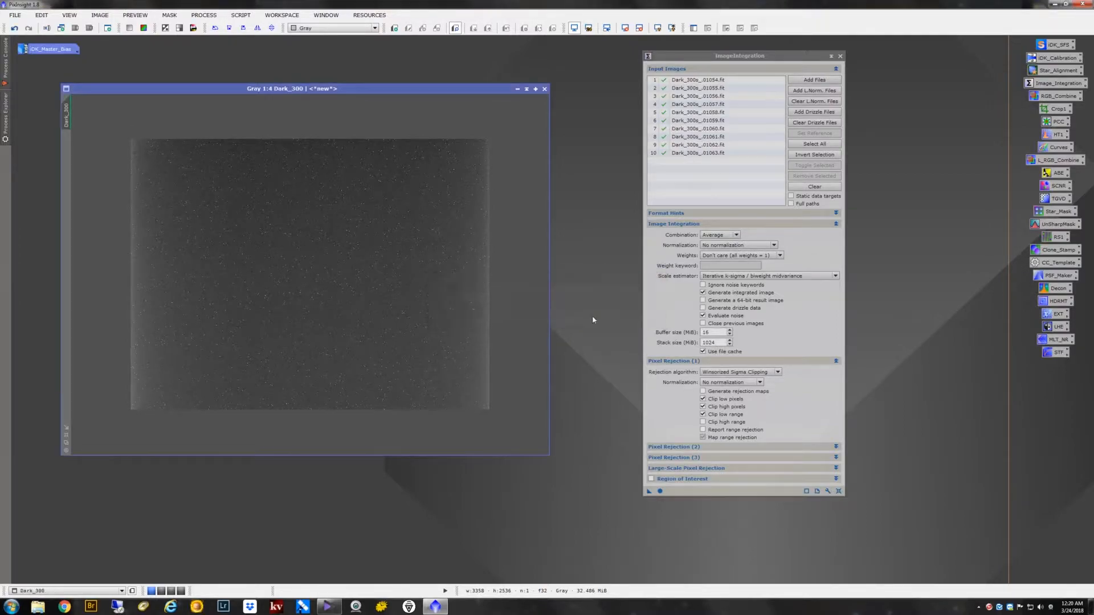
Step: Save the master dark as Dark_300.xisf in 32-bit floating point, then minimize it and park its icon below the master bias icon
key("ctrl+s")
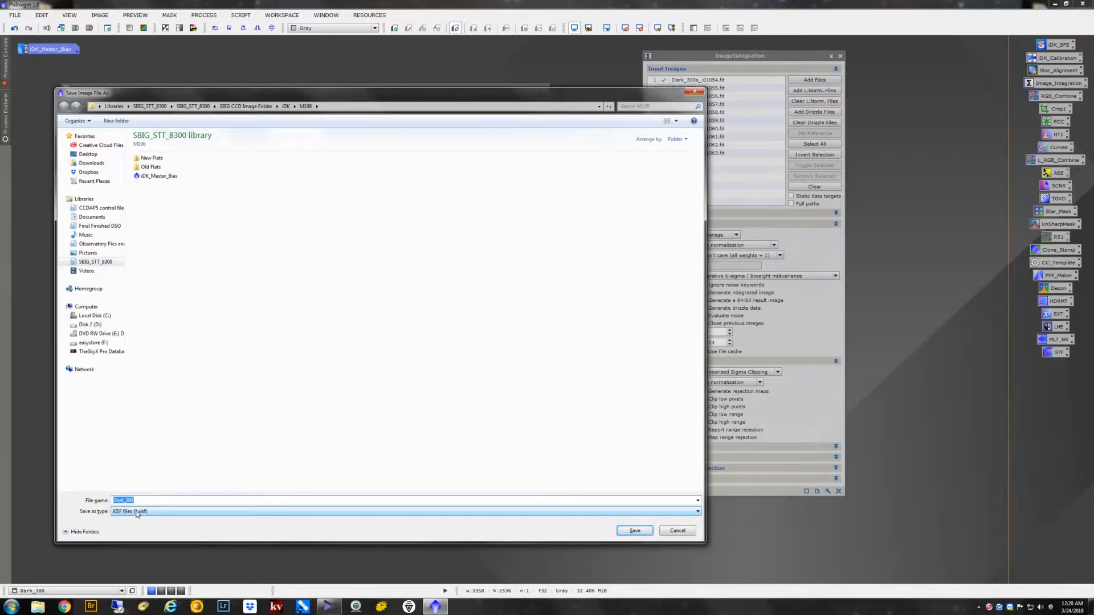
key("Return")
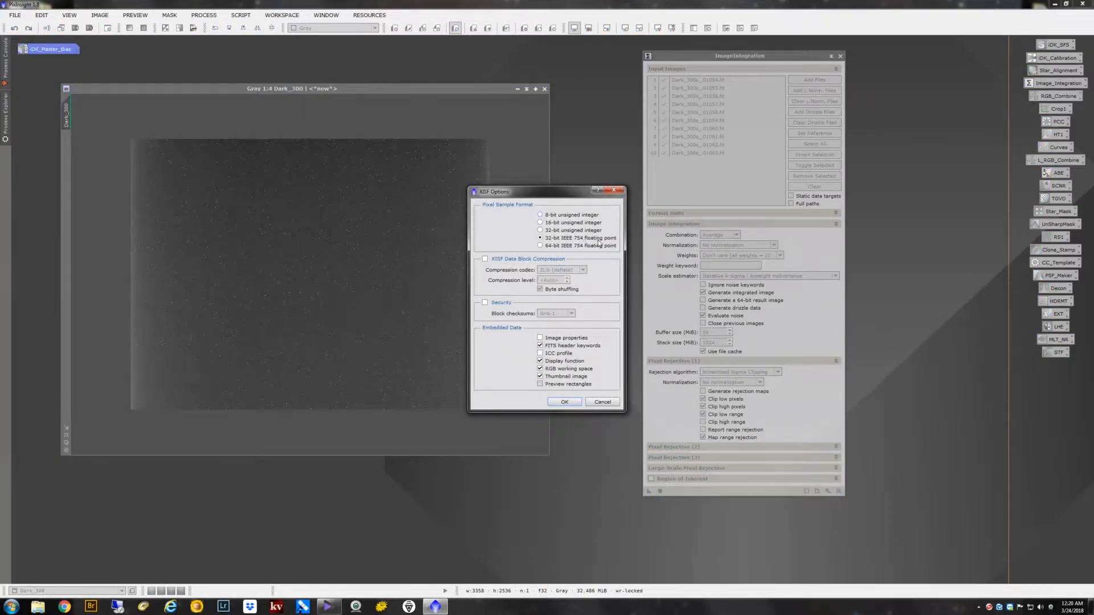
key("Return")
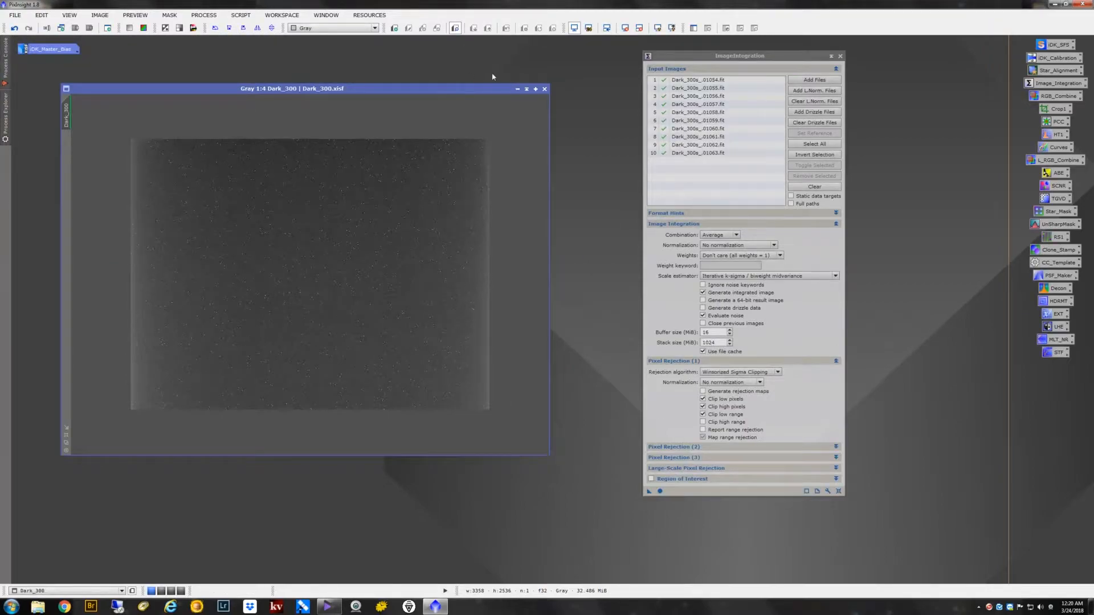
left_click(517, 88)
left_click_drag(33, 57, 34, 60)
Step: Clear the 300-second darks from the ImageIntegration input and start adding the next set of dark frames
left_click(815, 186)
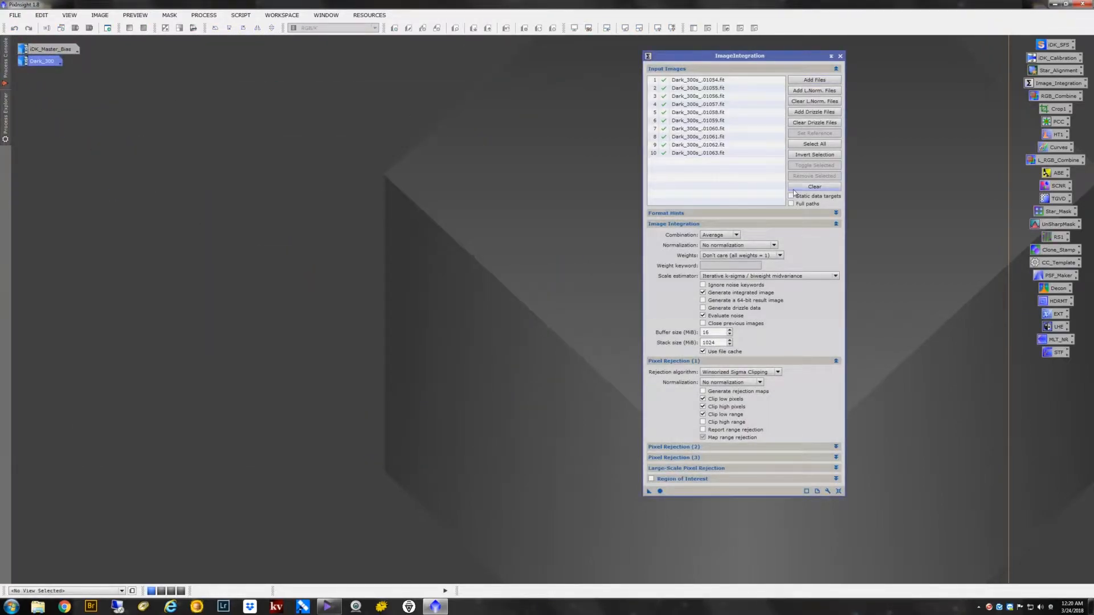
left_click(814, 79)
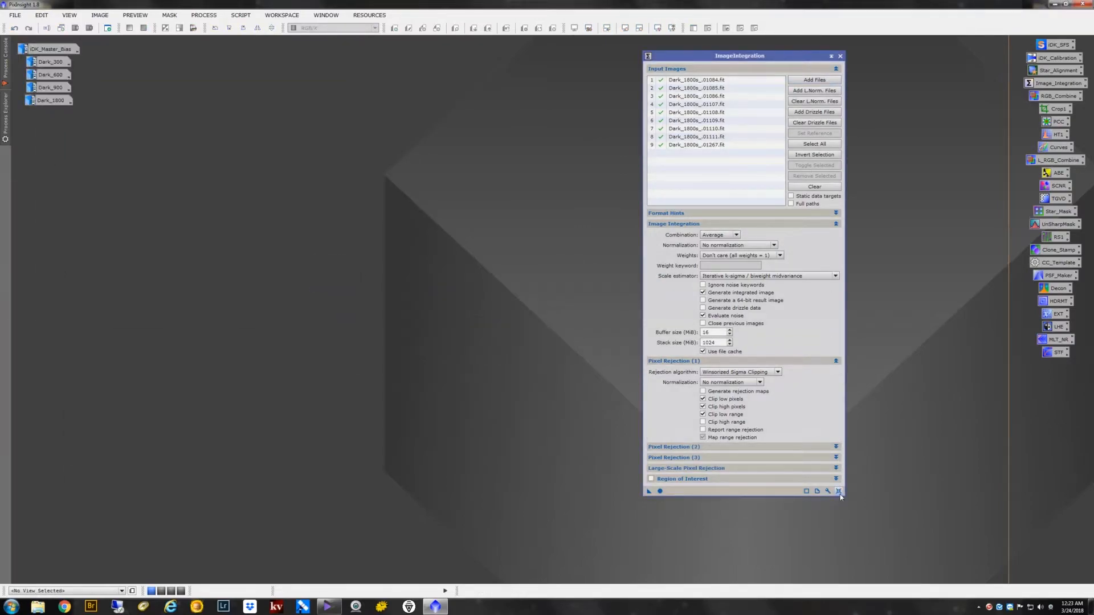
Step: Reset ImageIntegration to its default settings and close it
left_click(839, 492)
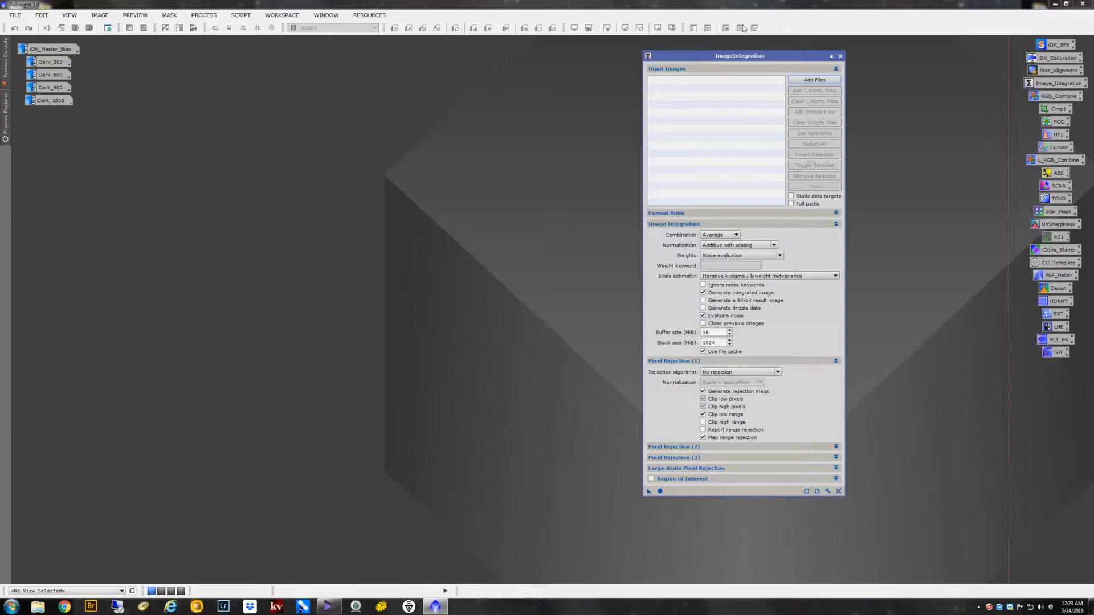
left_click(840, 56)
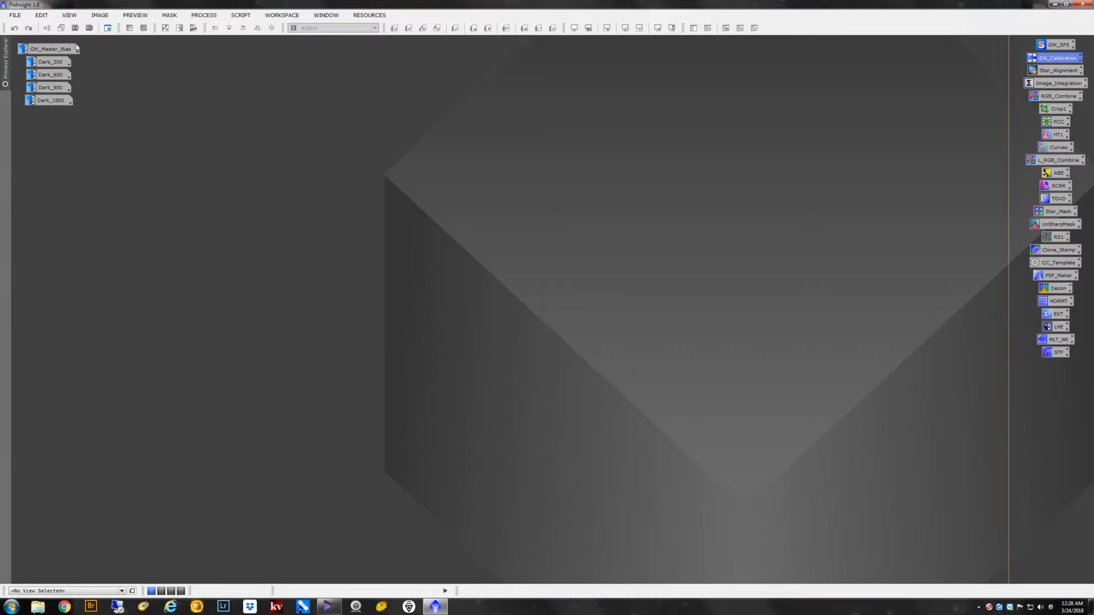
left_click_drag(111, 44, 65, 104)
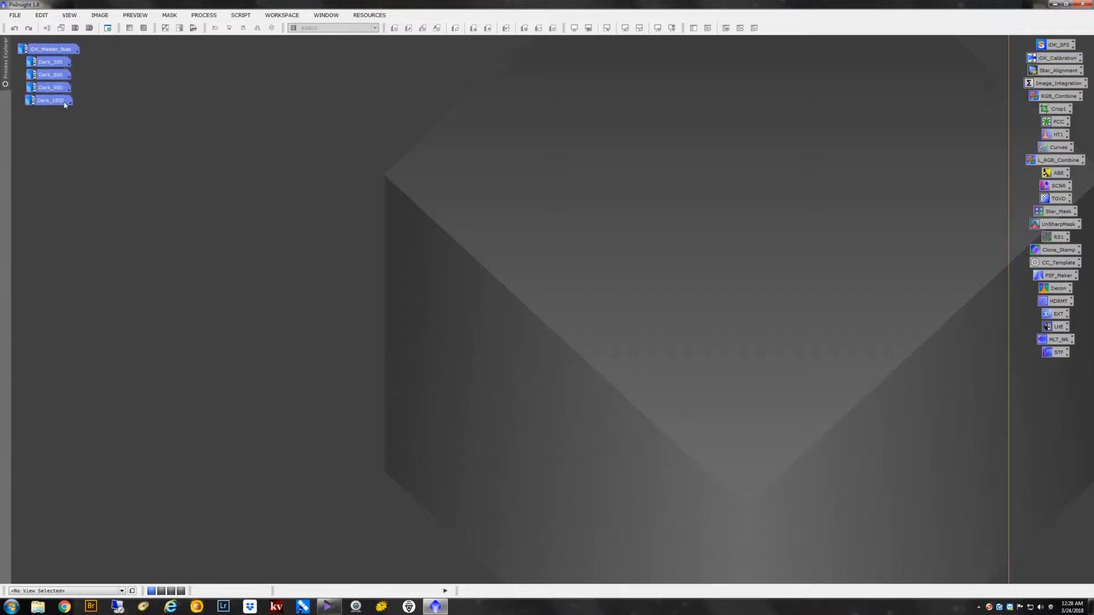
left_click(158, 94)
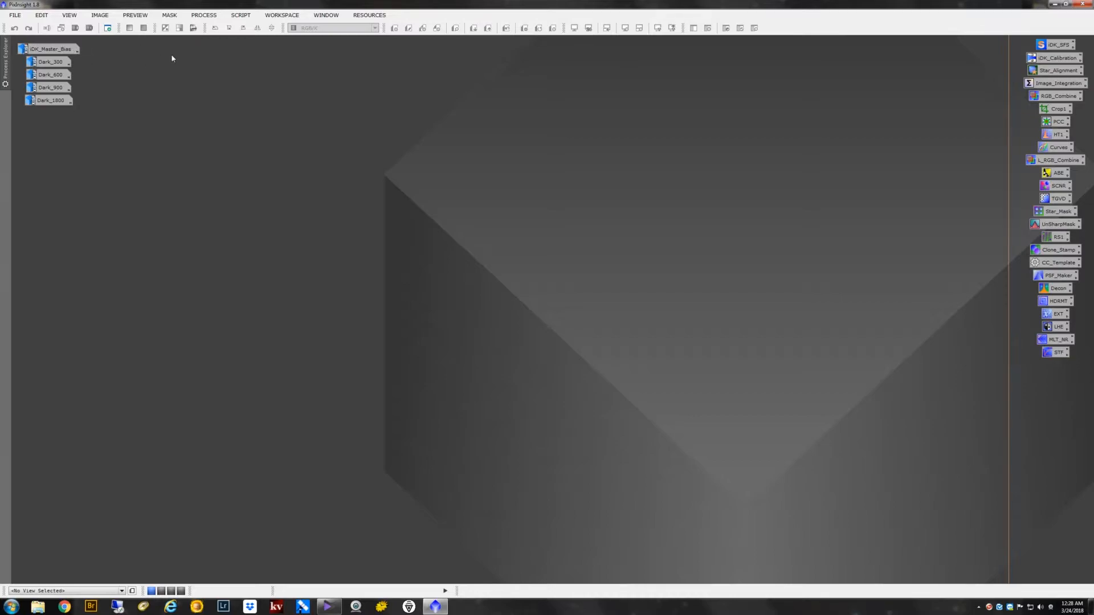
Step: Restore the iDK_Master_Bias image and apply the Superbias process to it with 6 multiscale layers
left_click(203, 14)
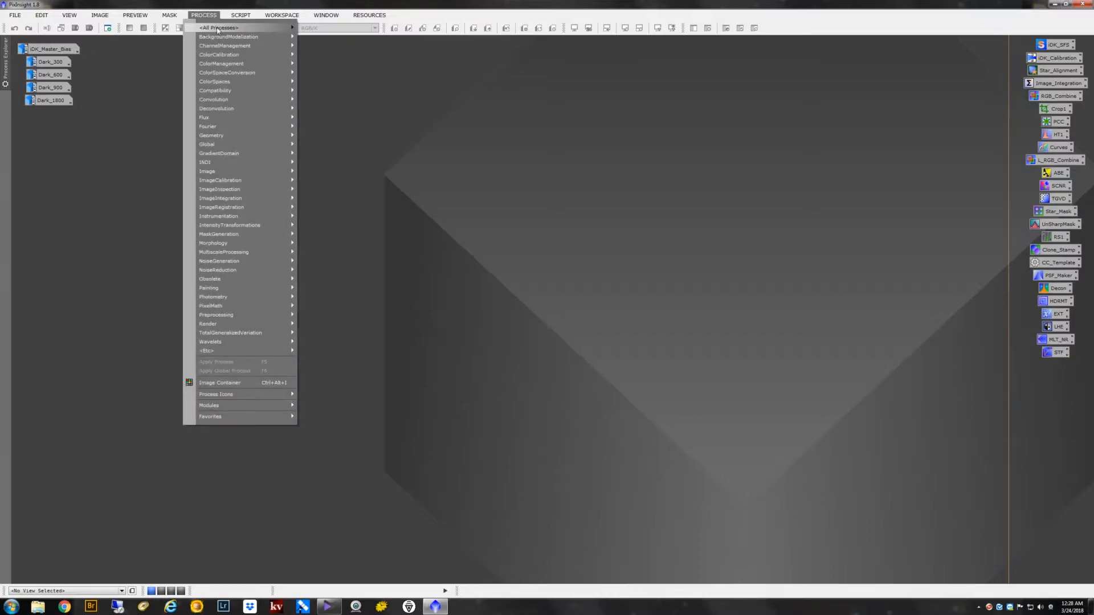
mouse_move(218, 28)
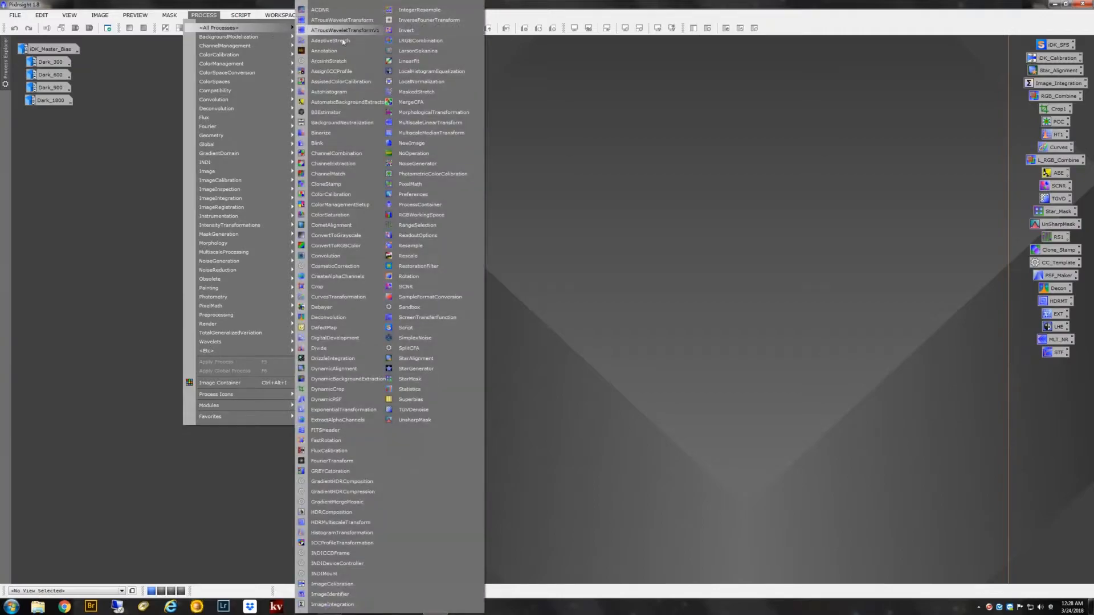
left_click(411, 400)
double_click(32, 50)
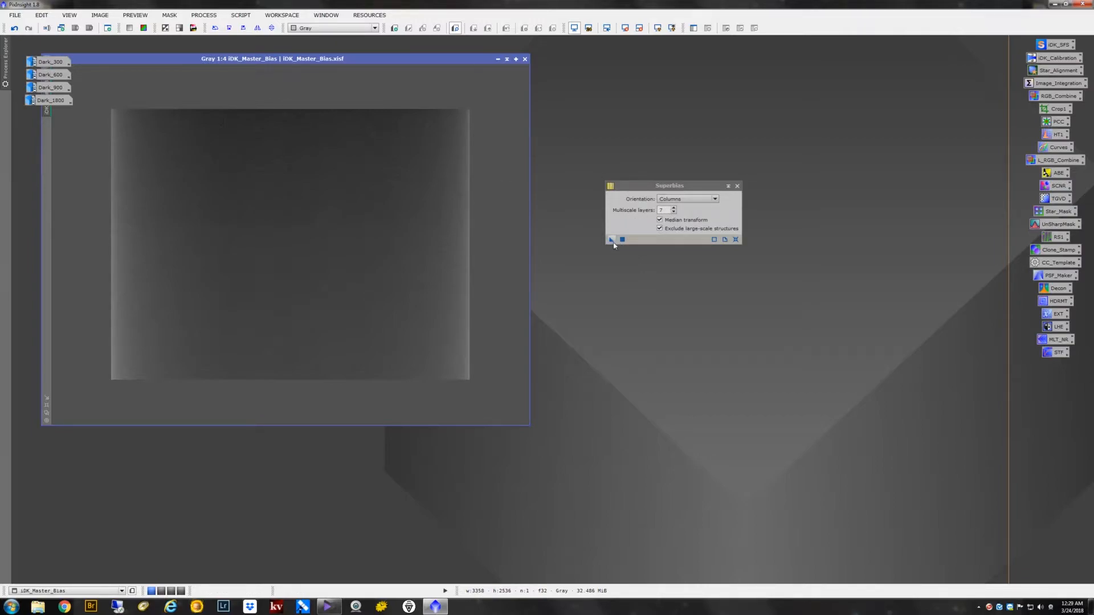
left_click(674, 212)
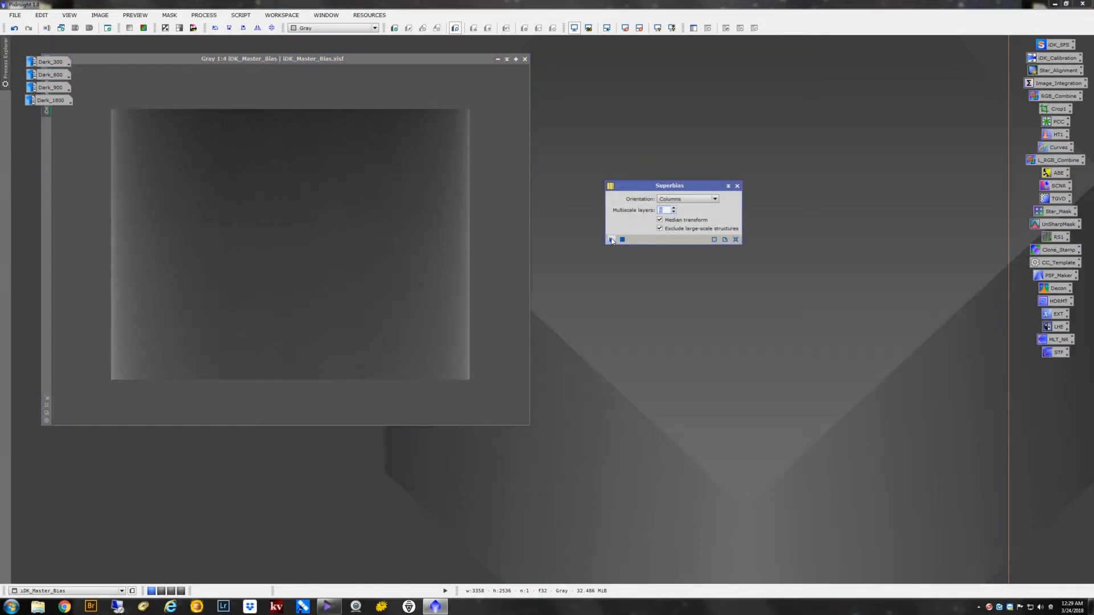
left_click_drag(612, 240, 373, 274)
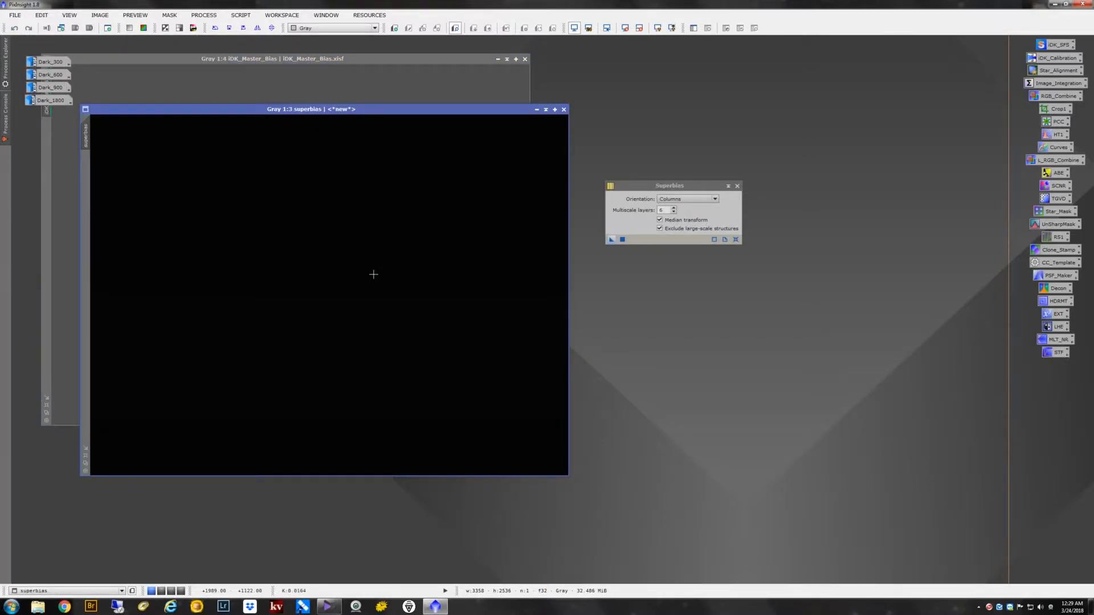
Step: Apply an automatic screen stretch to the superbias image and inspect its column structure
key("ctrl+a")
scroll(333, 249, "up", 2)
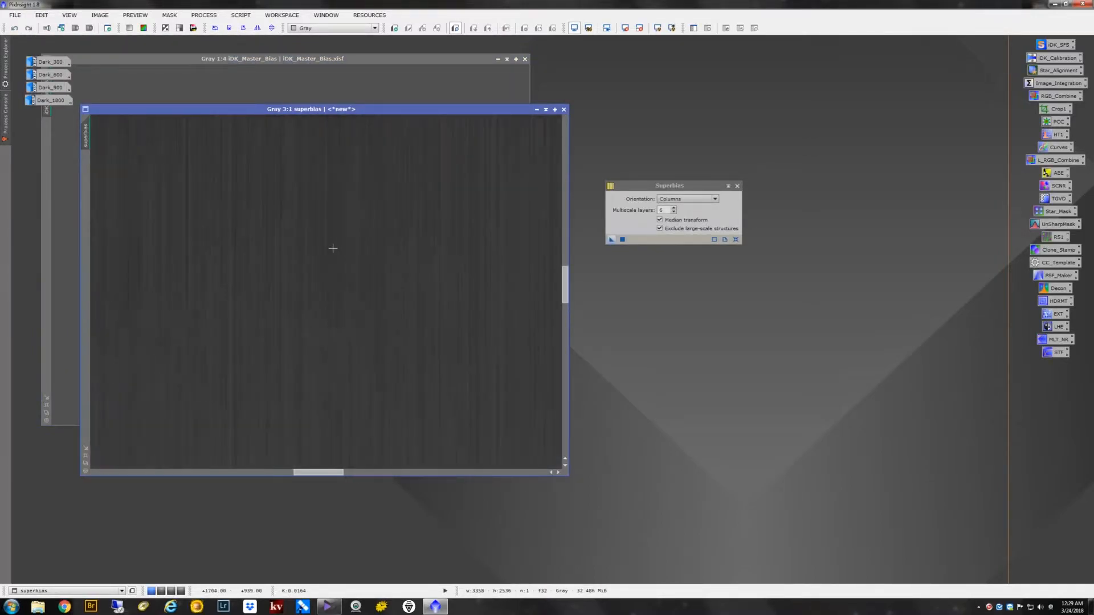
scroll(333, 248, "down", 3)
scroll(333, 251, "up", 1)
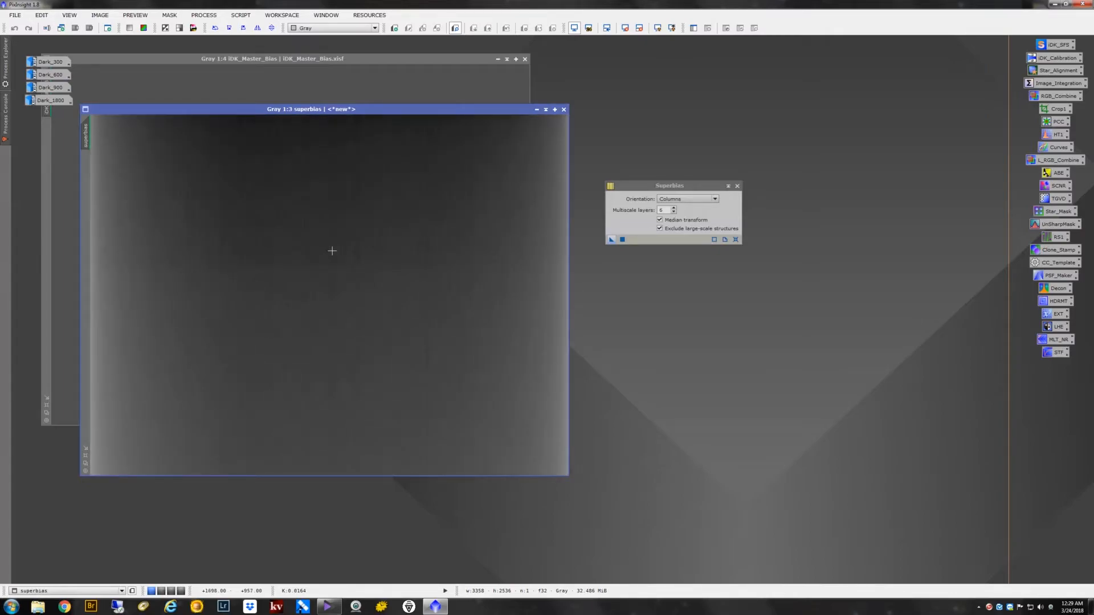
Step: Compare the fine structure of the master bias with that of the superbias, minimizing the master bias in between
left_click(302, 59)
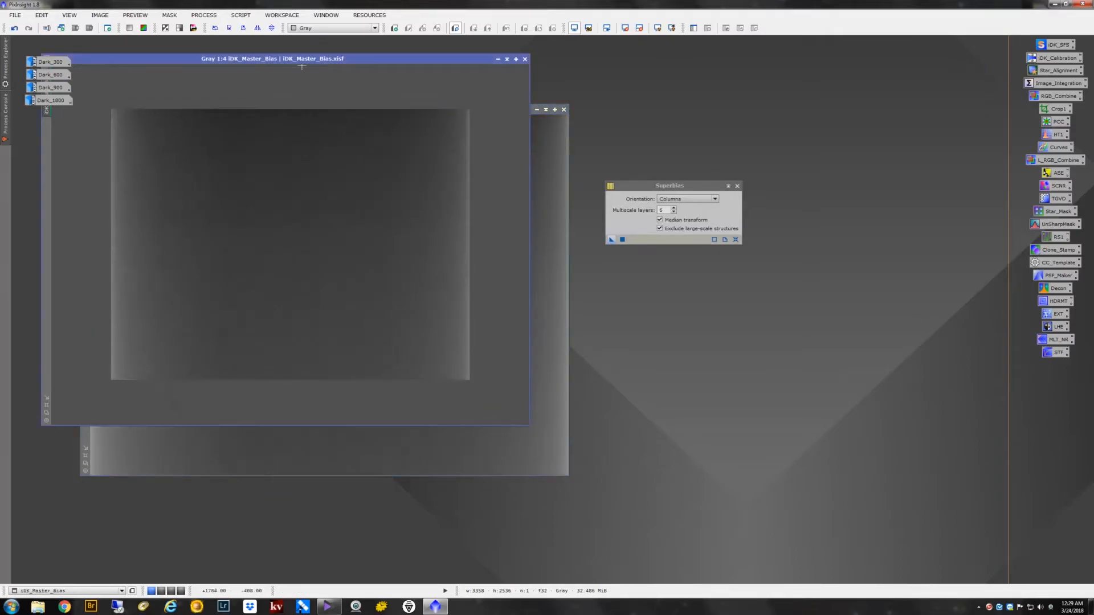
scroll(293, 261, "up", 3)
scroll(293, 262, "down", 3)
scroll(292, 264, "up", 2)
scroll(291, 264, "down", 1)
scroll(292, 264, "up", 1)
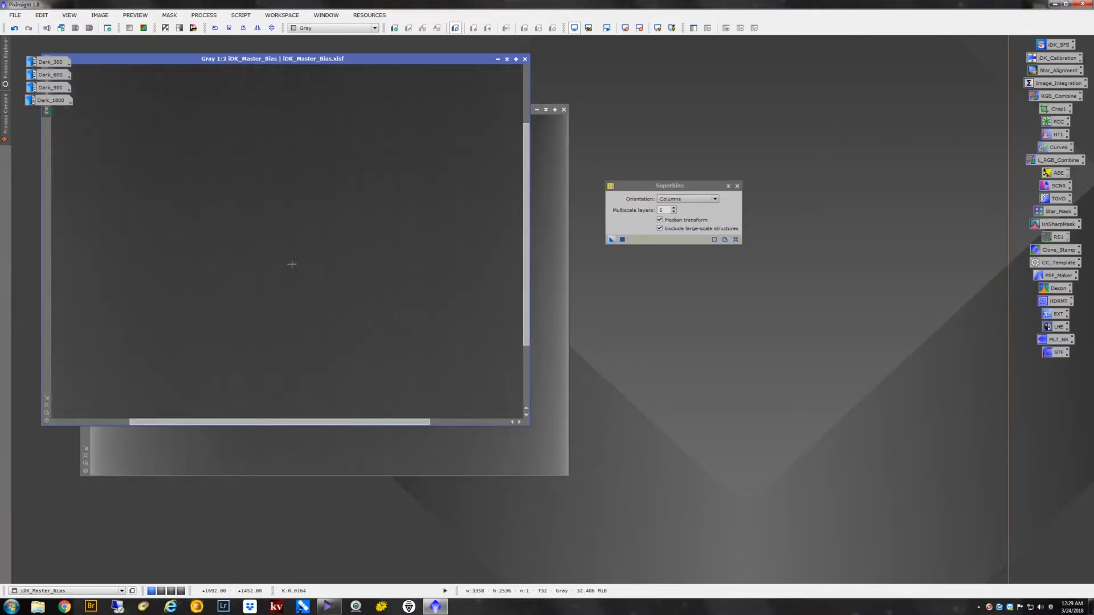
scroll(292, 264, "down", 2)
scroll(292, 264, "up", 1)
scroll(167, 202, "up", 1)
scroll(167, 203, "down", 2)
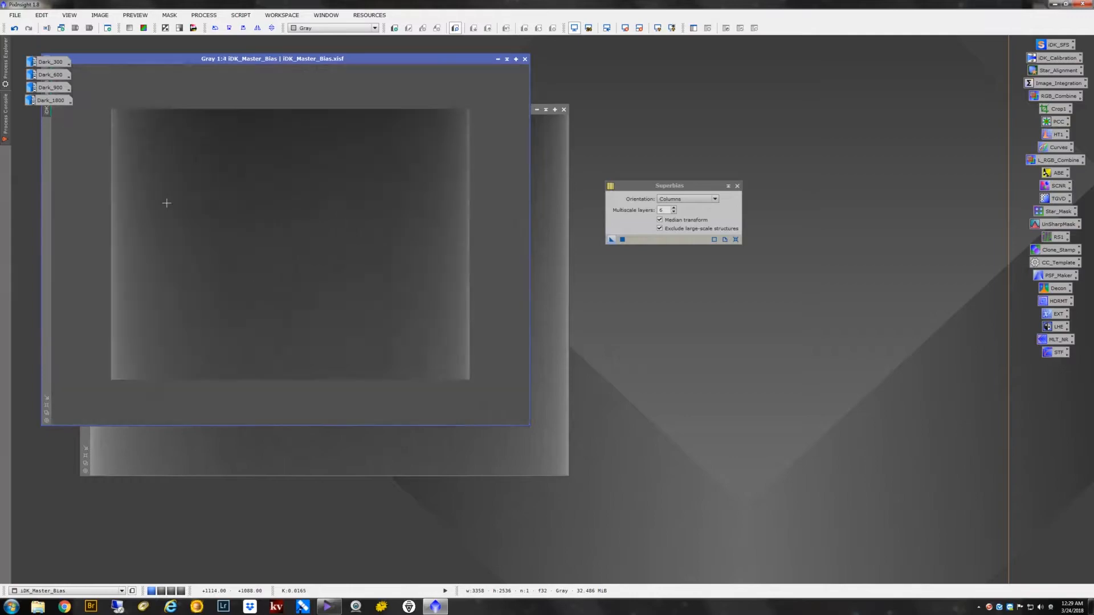
left_click(499, 59)
scroll(389, 168, "up", 2)
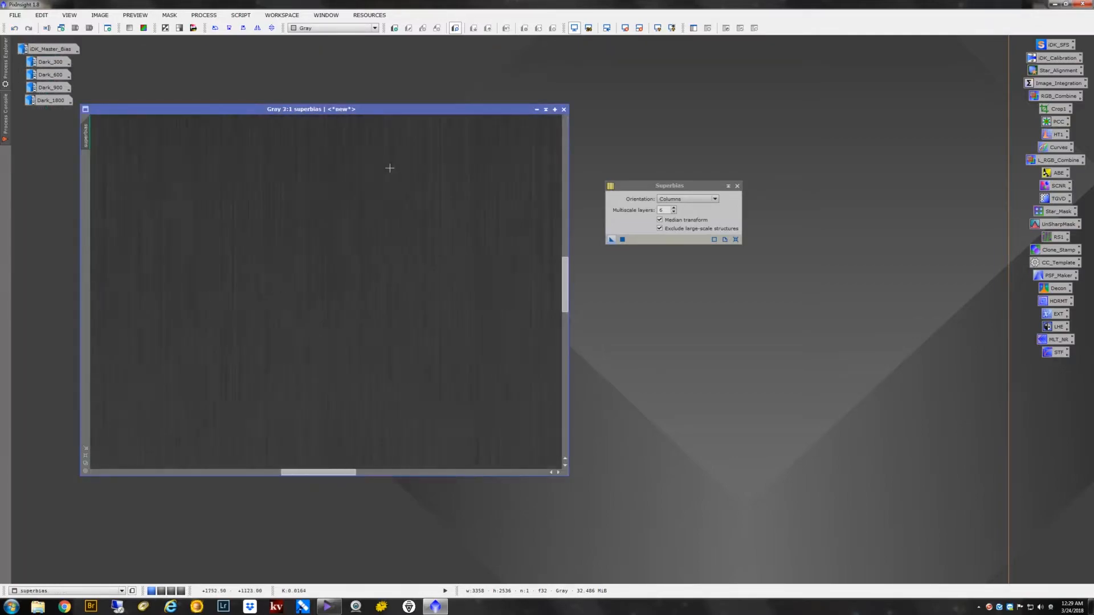
scroll(390, 168, "down", 5)
scroll(390, 168, "up", 1)
scroll(390, 168, "down", 1)
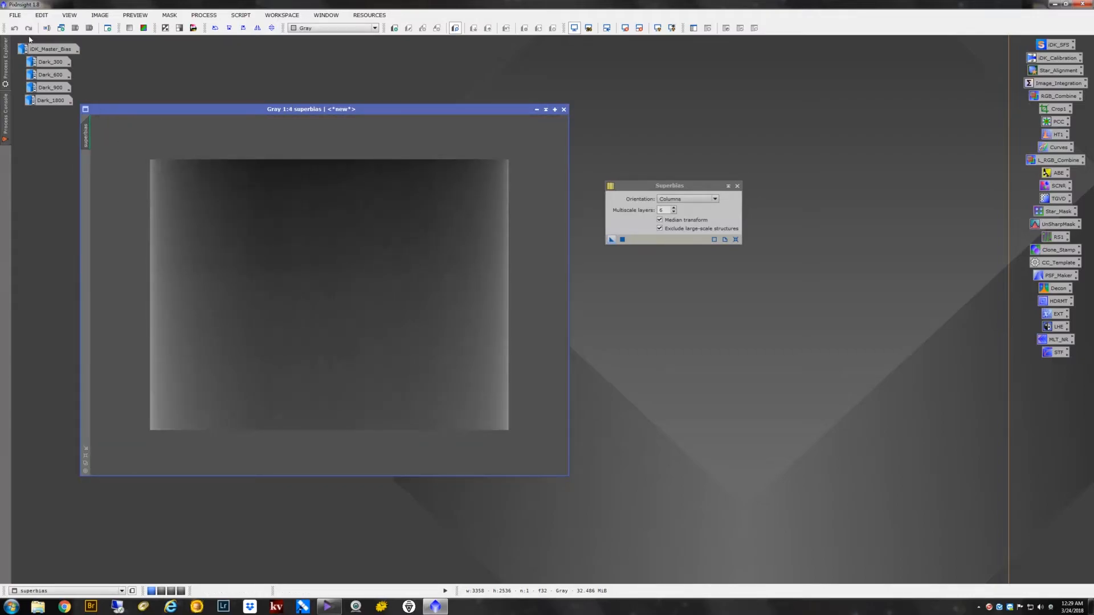
Step: Save the superbias image in the M106 folder as iDK_Super_Bias.xisf, keeping the offered XISF options
key("ctrl+s")
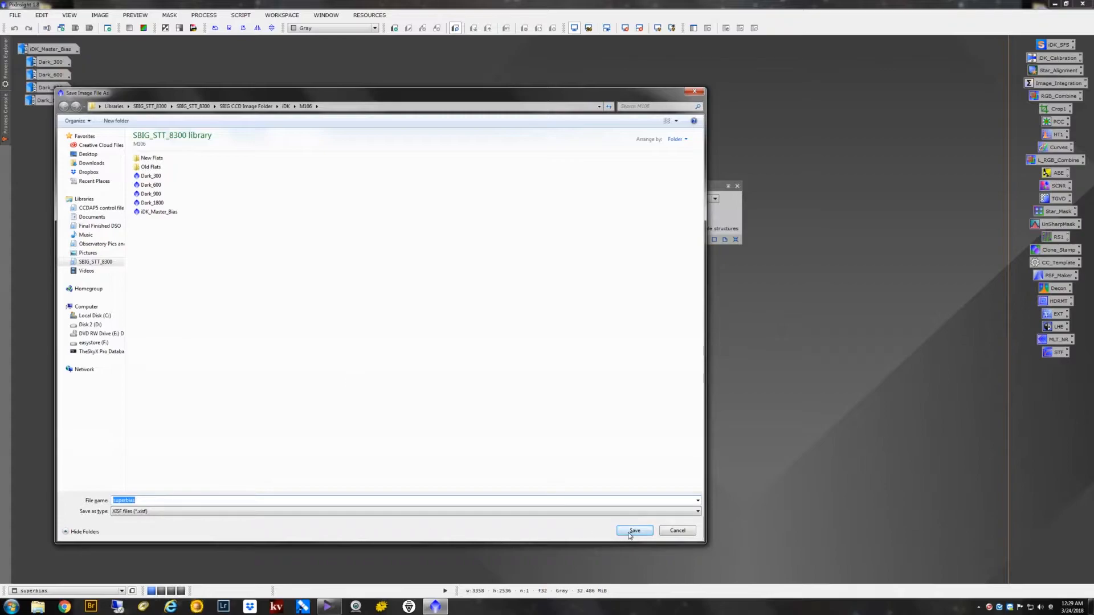
type("iDK_Super_Bias")
left_click(634, 531)
key("Return")
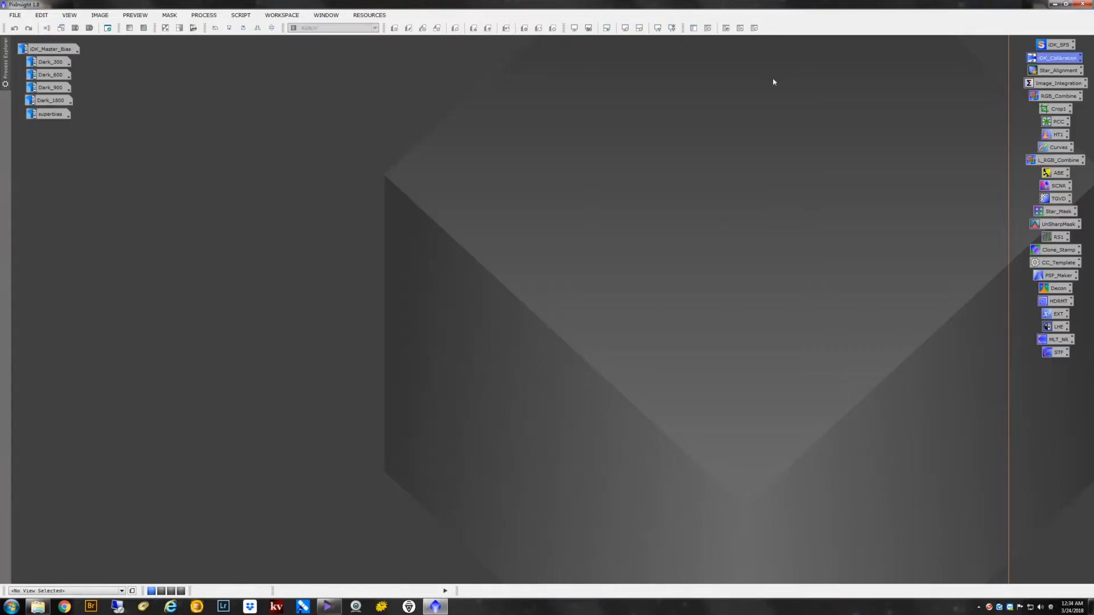
left_click_drag(110, 46, 62, 137)
left_click(79, 119)
Step: Open ImageCalibration from the iDK_Calibration icon and add all the flat frames from the New Flats folder as target frames
double_click(1053, 58)
left_click_drag(706, 63, 884, 81)
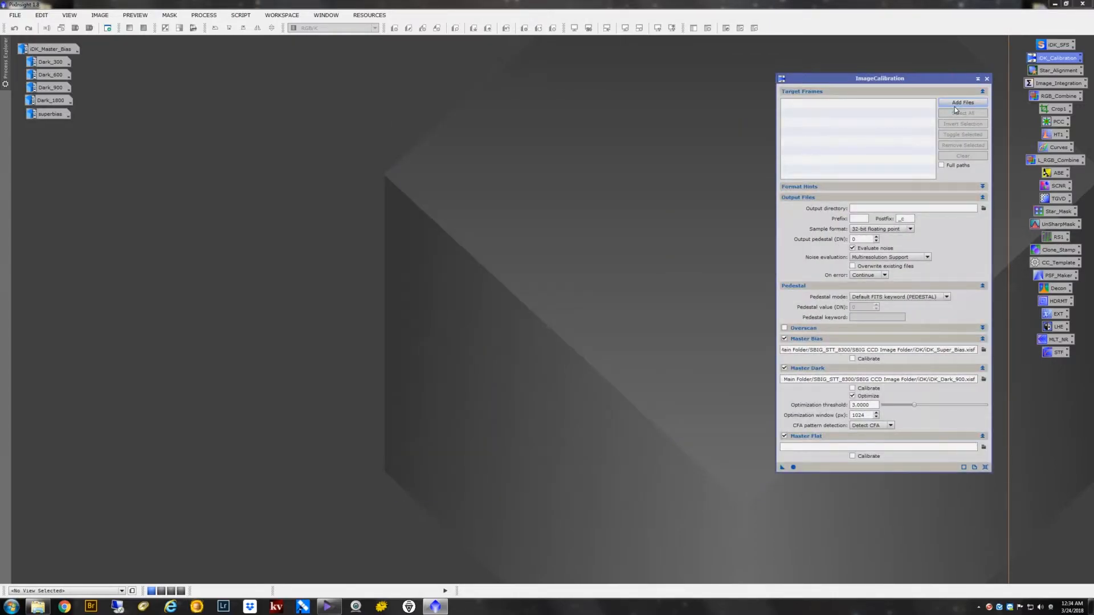
left_click(958, 104)
left_click(189, 167)
left_click(323, 176, "shift")
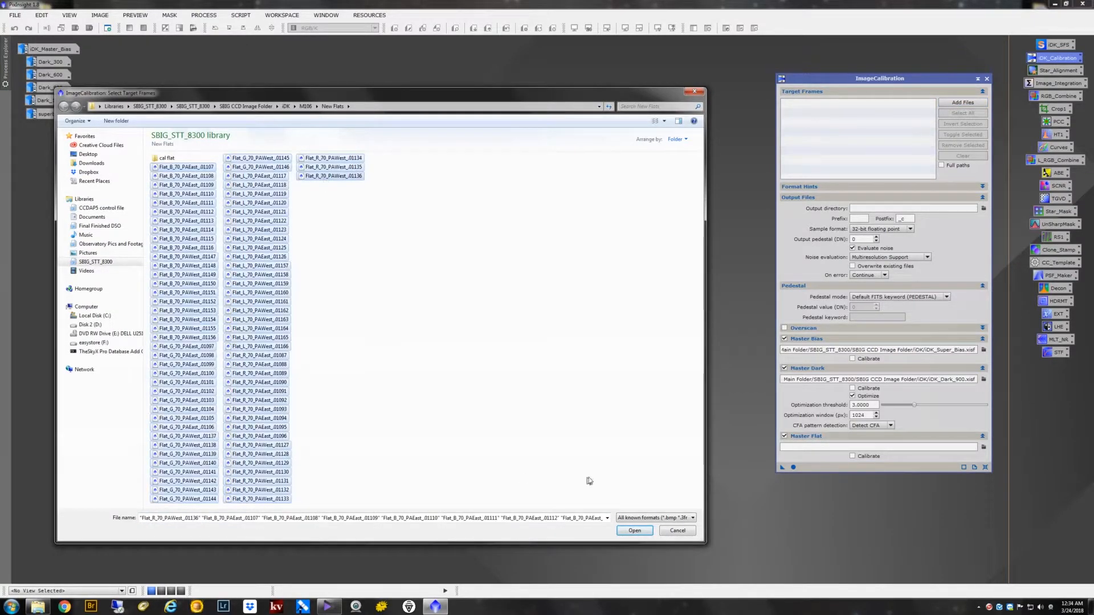
left_click(634, 531)
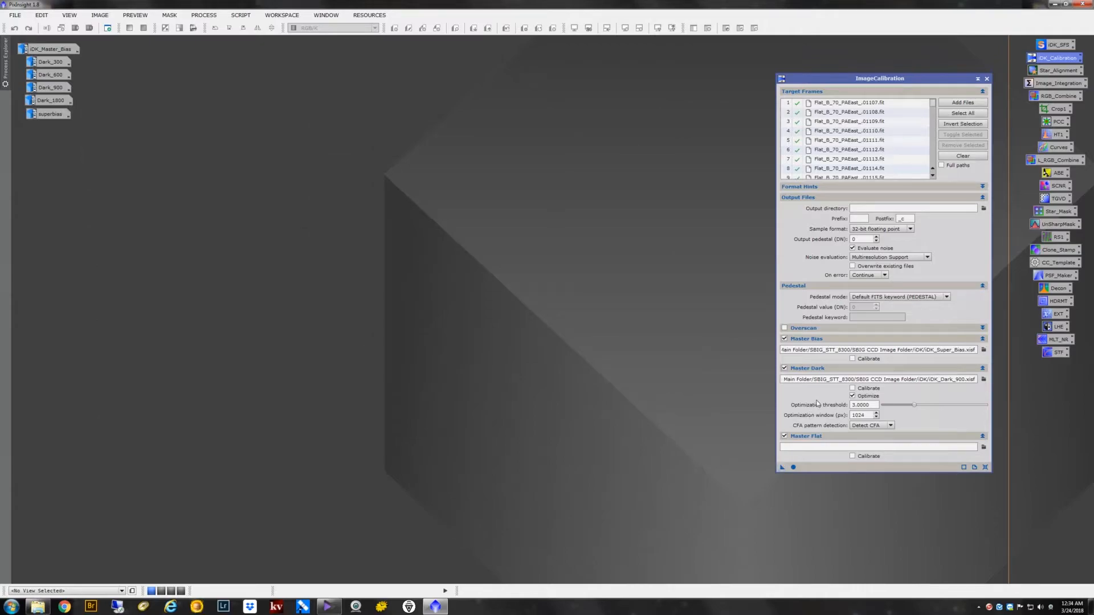
Step: Disable the master flat, enable Calibrate for the master dark and choose Dark_300.xisf from the M106 folder as the master dark
left_click(785, 437)
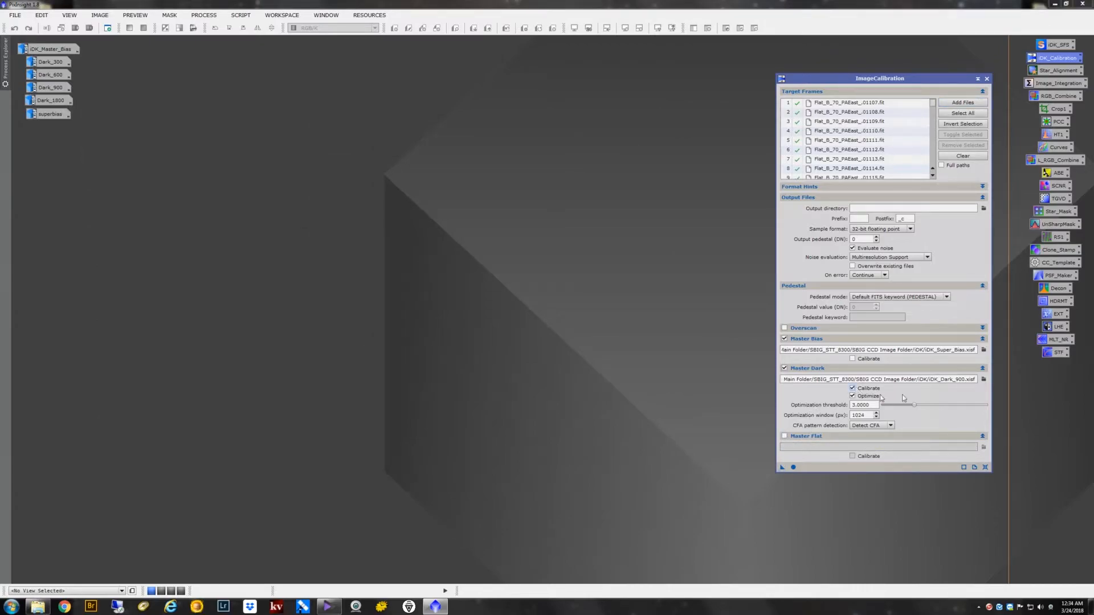
left_click(984, 380)
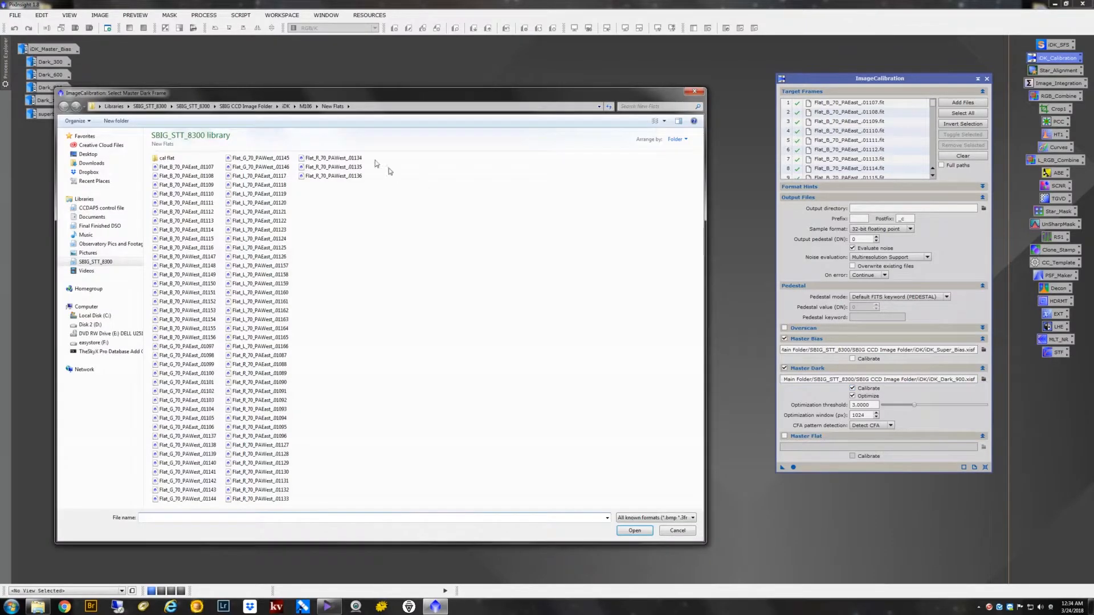
left_click(306, 107)
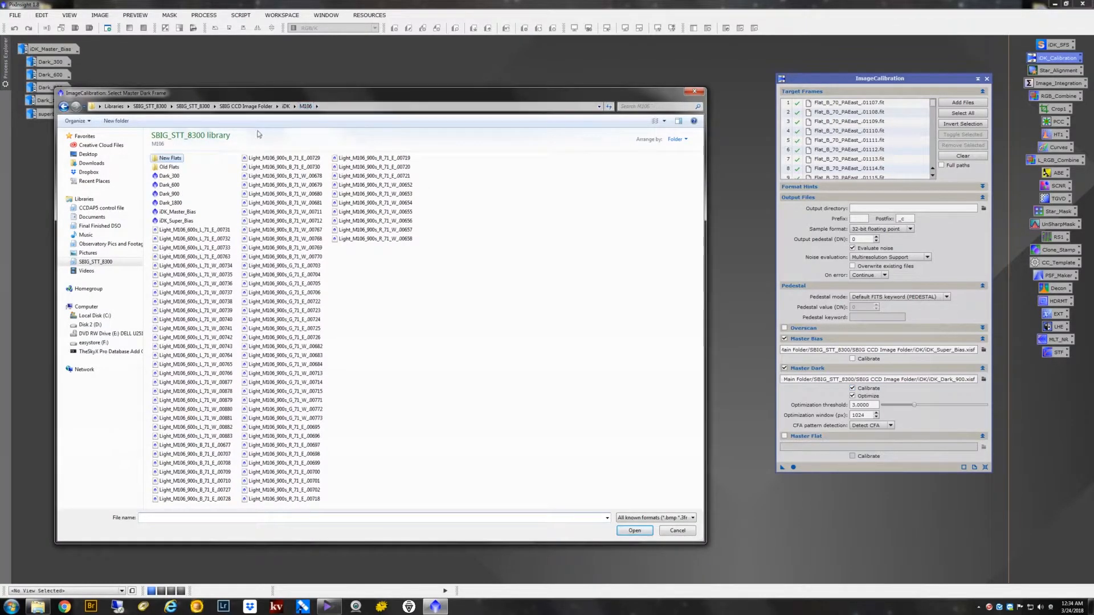
left_click(170, 176)
double_click(170, 177)
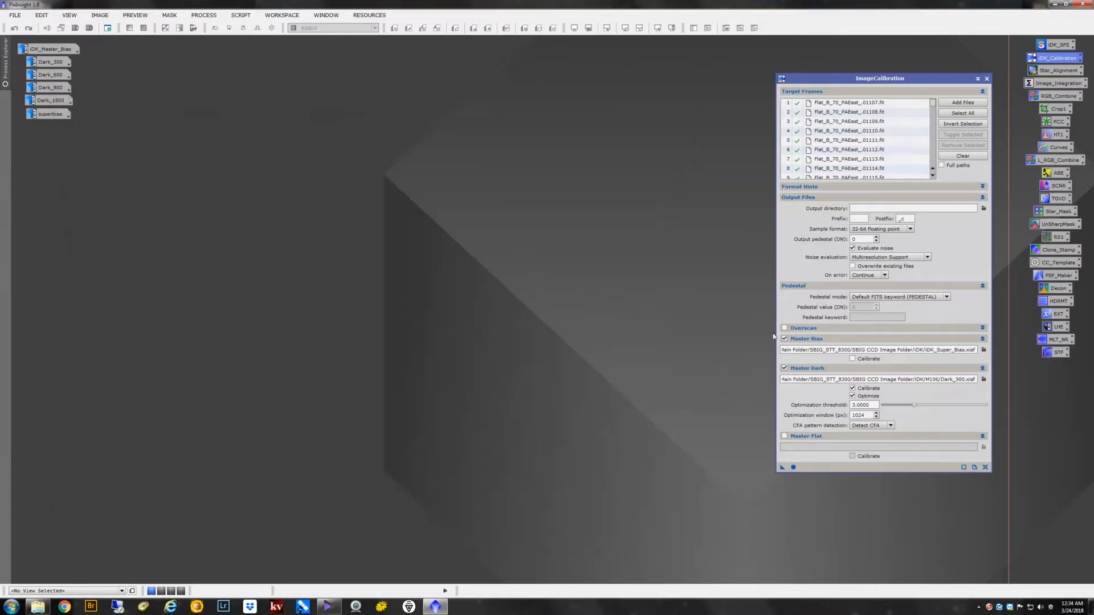
Step: Choose iDK_Super_Bias.xisf from M106 as the master bias and set the pedestal mode to Custom FITS keyword with keyword 0
left_click(984, 350)
double_click(190, 223)
left_click(870, 297)
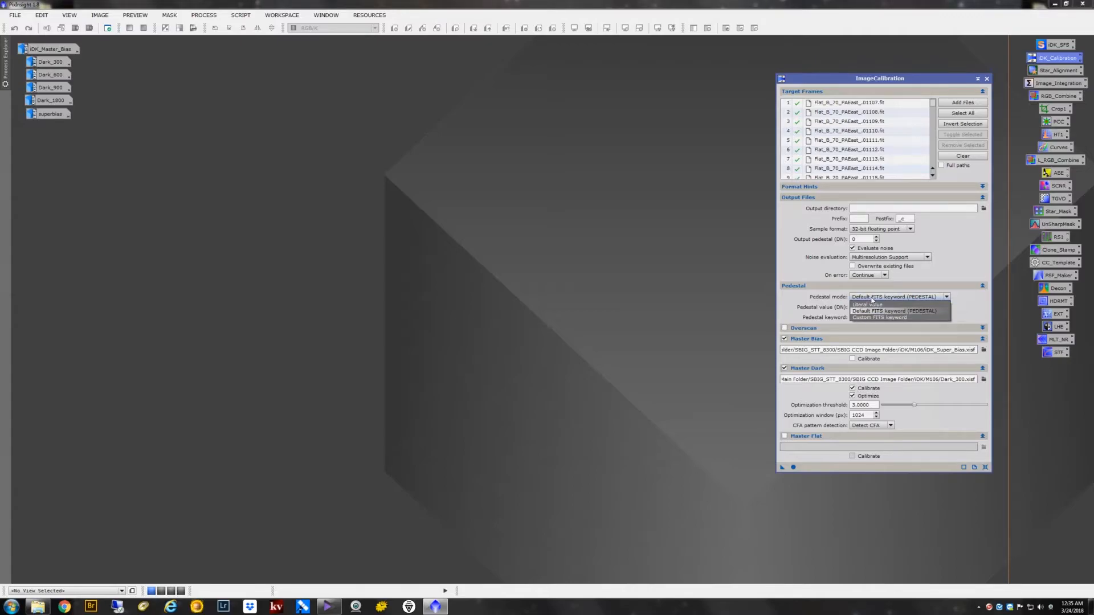
left_click(867, 318)
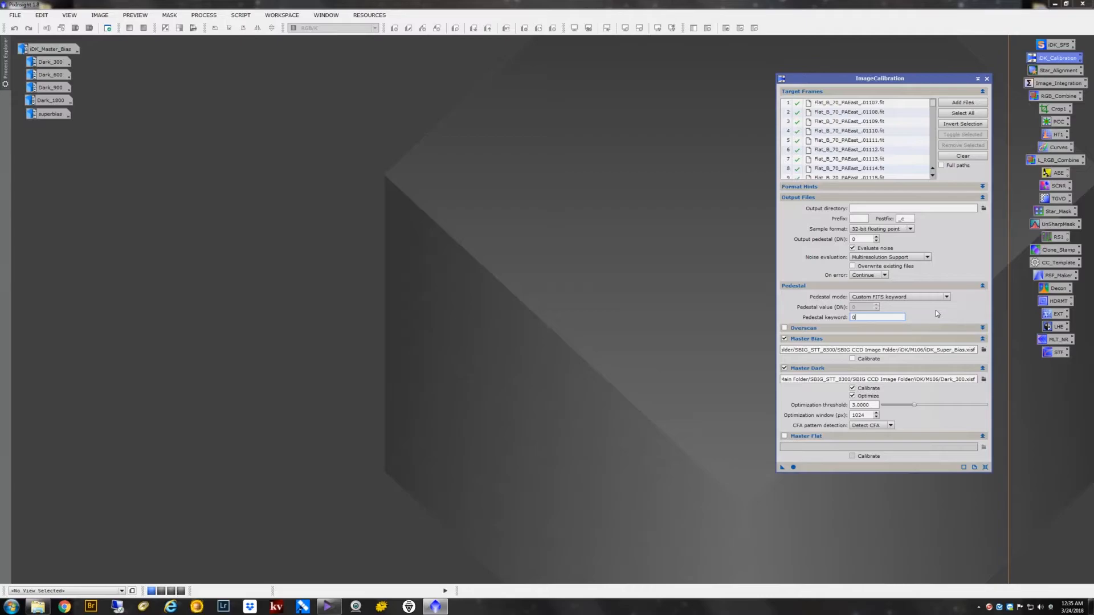
Step: Set the ImageCalibration output directory to the cal flat folder inside New Flats, run the calibration globally and close the process window
left_click(983, 208)
left_click(333, 106)
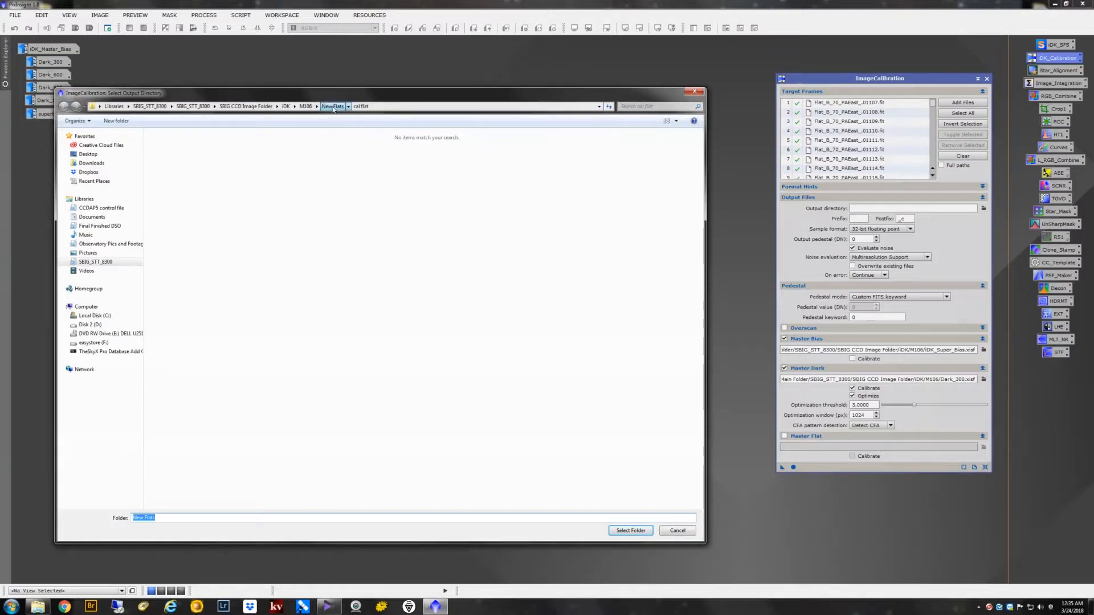
left_click(627, 531)
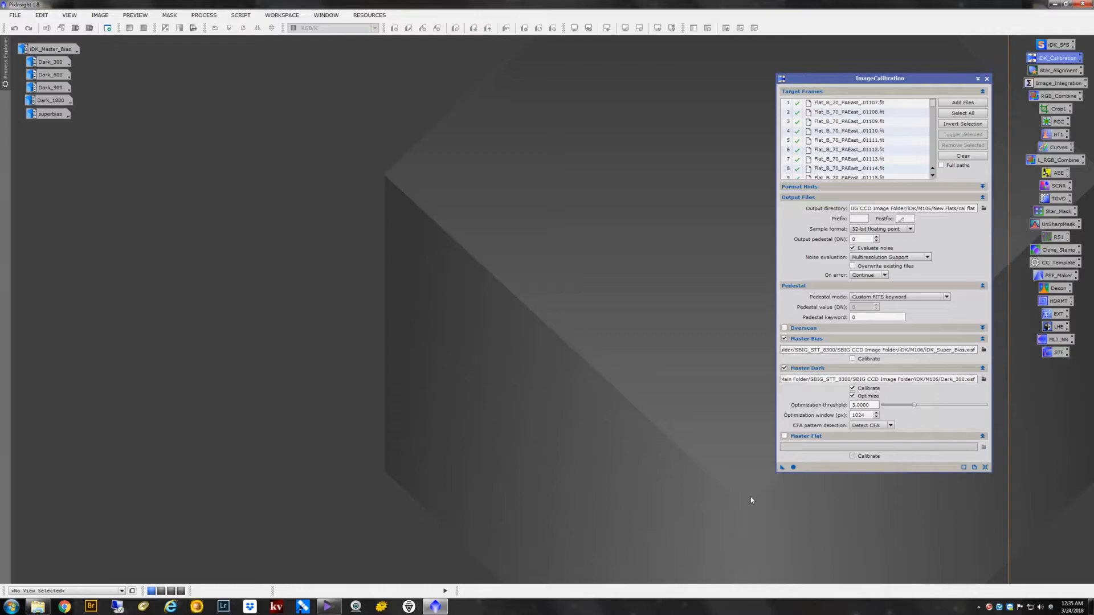
key("F6")
left_click_drag(888, 82, 847, 83)
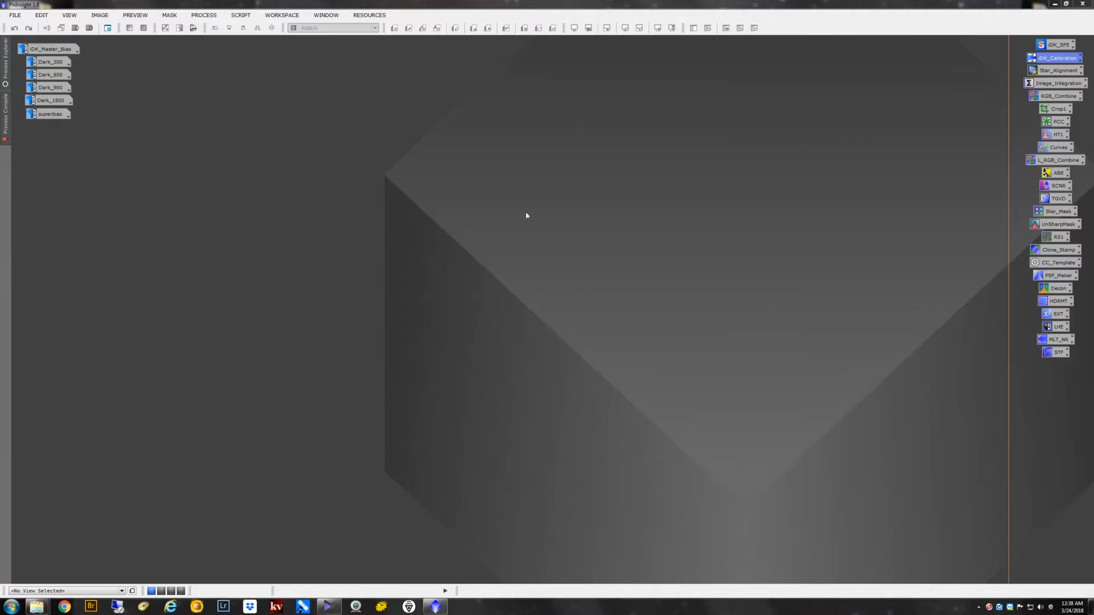
Step: Open the calibrated blue flat Flat_B_70_PAEast_01107_c from the cal flat folder inside M106/New Flats
double_click(463, 234)
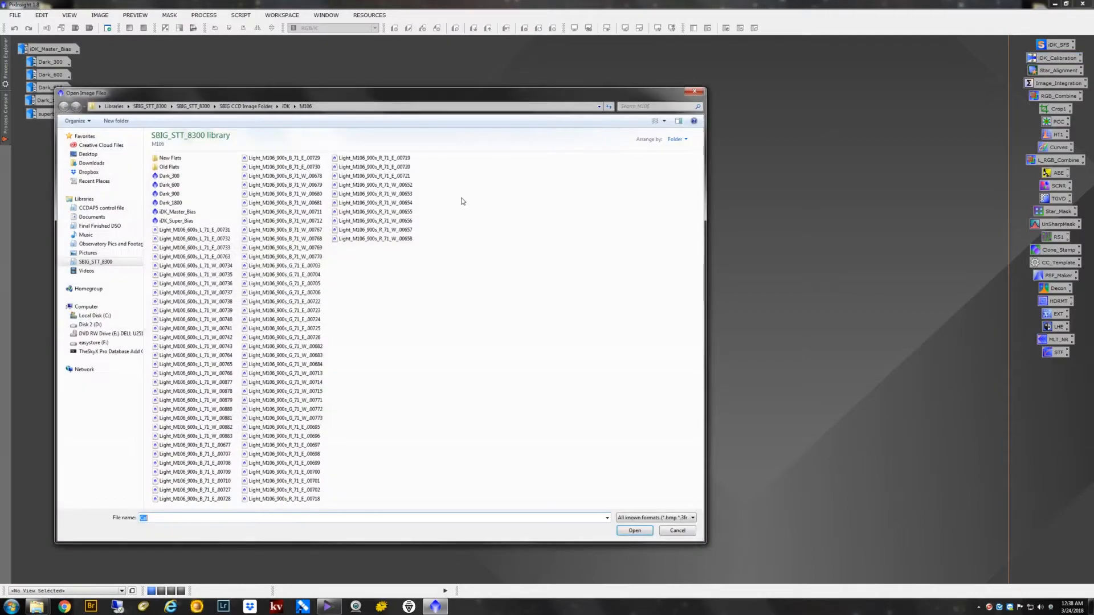
double_click(177, 159)
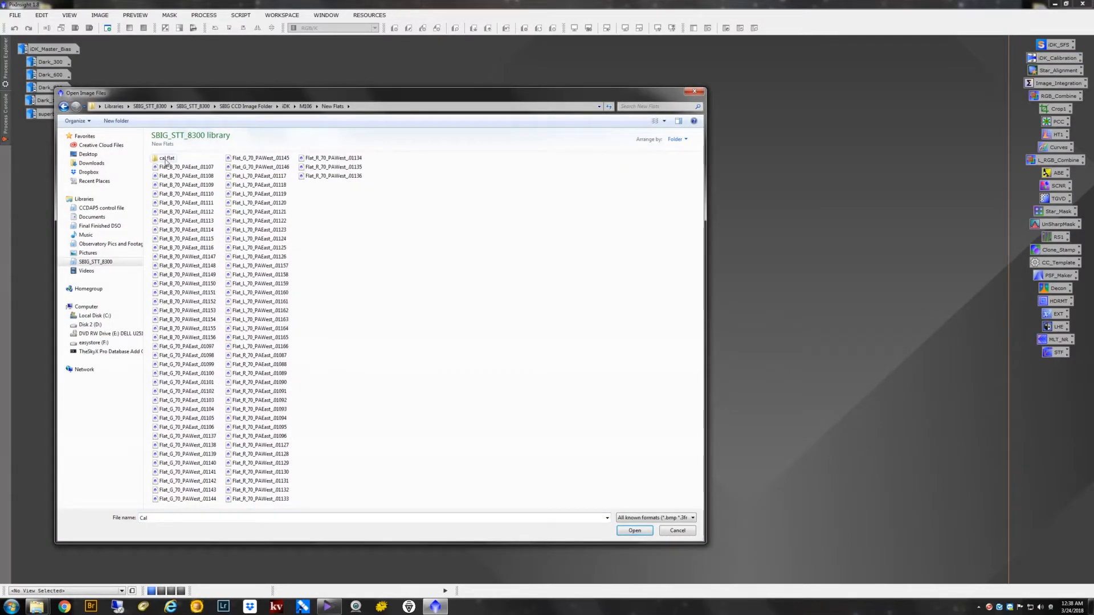
double_click(166, 159)
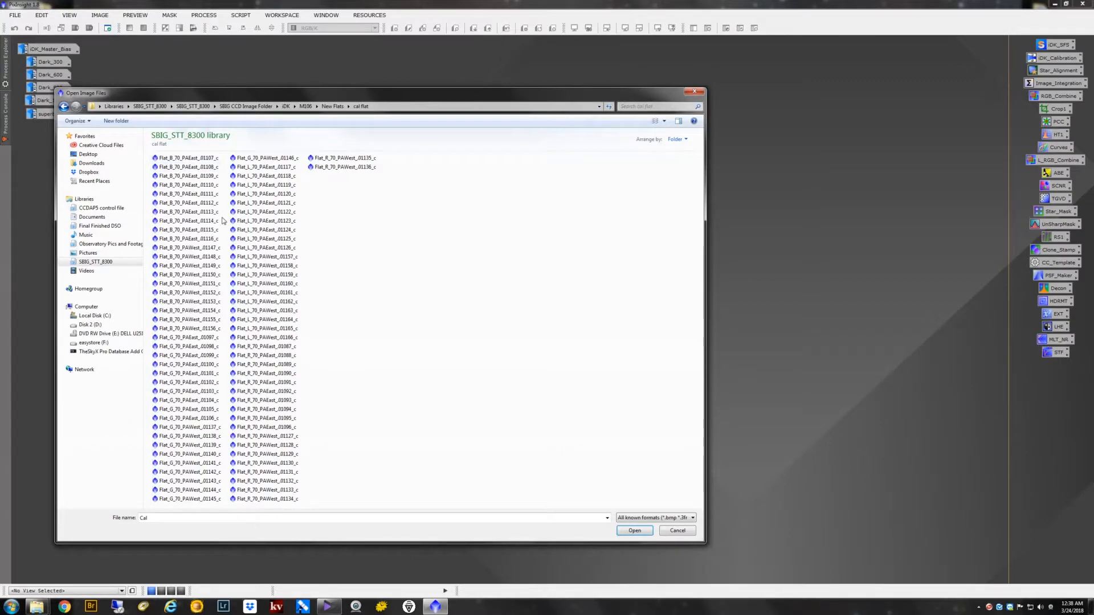
left_click_drag(228, 93, 483, 81)
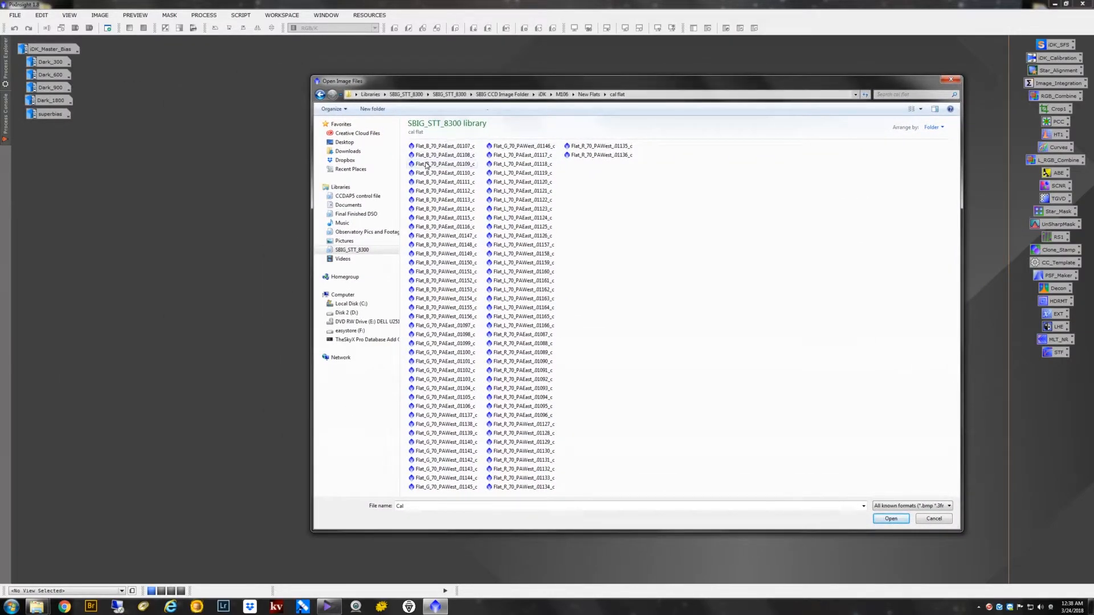
double_click(436, 146)
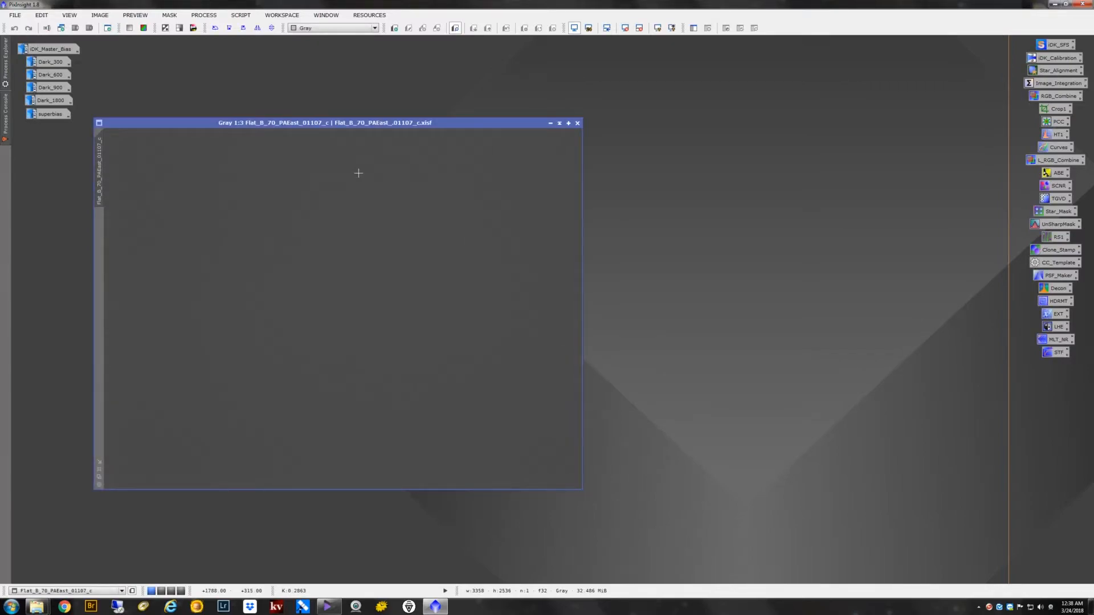
Step: Stretch the display of the calibrated flat and examine it at high magnification for leftover hot pixels and noise
scroll(356, 256, "up", 1)
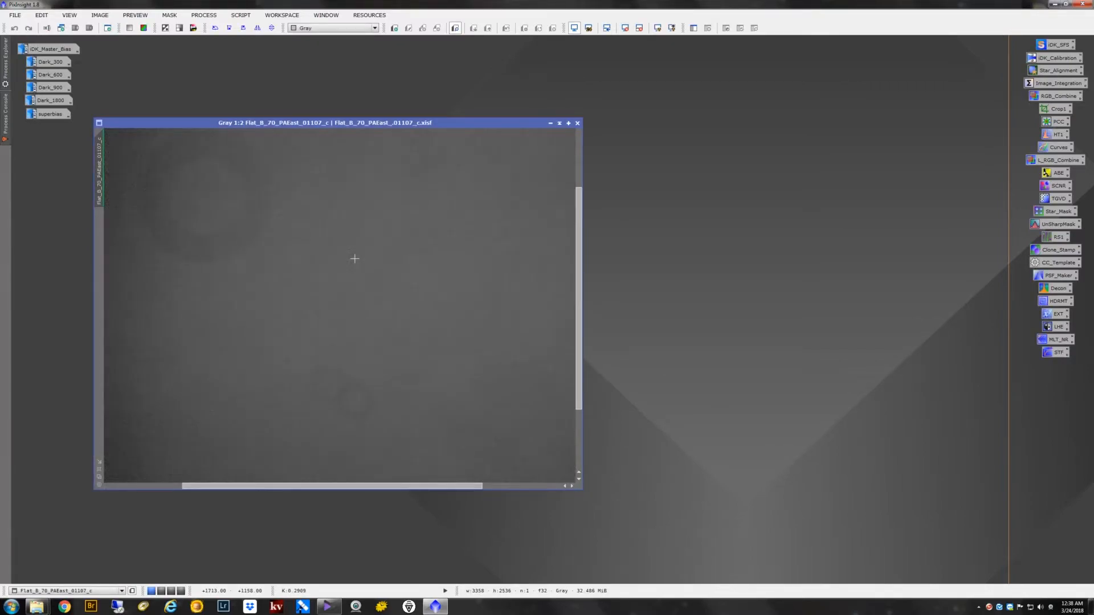
scroll(355, 259, "up", 3)
left_click_drag(357, 123, 465, 120)
scroll(454, 226, "down", 3)
left_click_drag(687, 286, 687, 236)
scroll(604, 222, "up", 2)
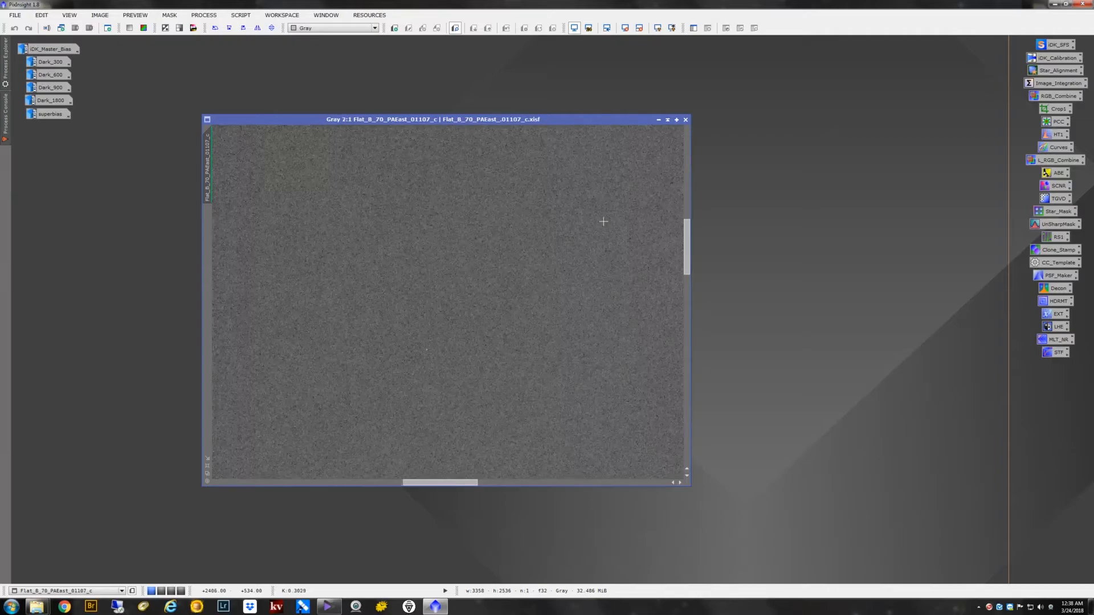
left_click_drag(689, 250, 690, 190)
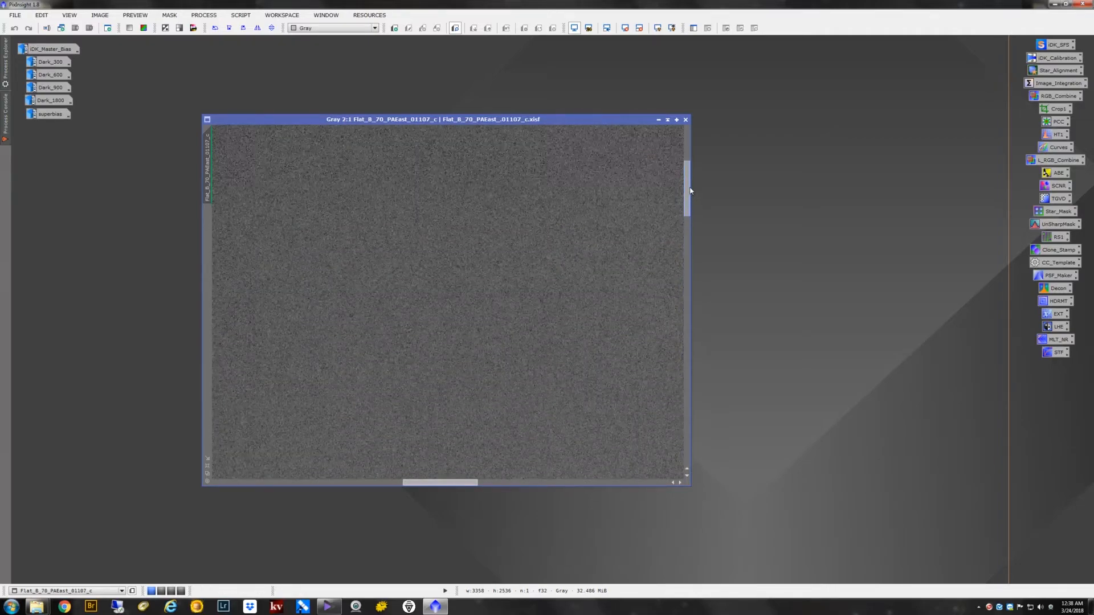
left_click_drag(453, 482, 543, 490)
scroll(409, 203, "up", 1)
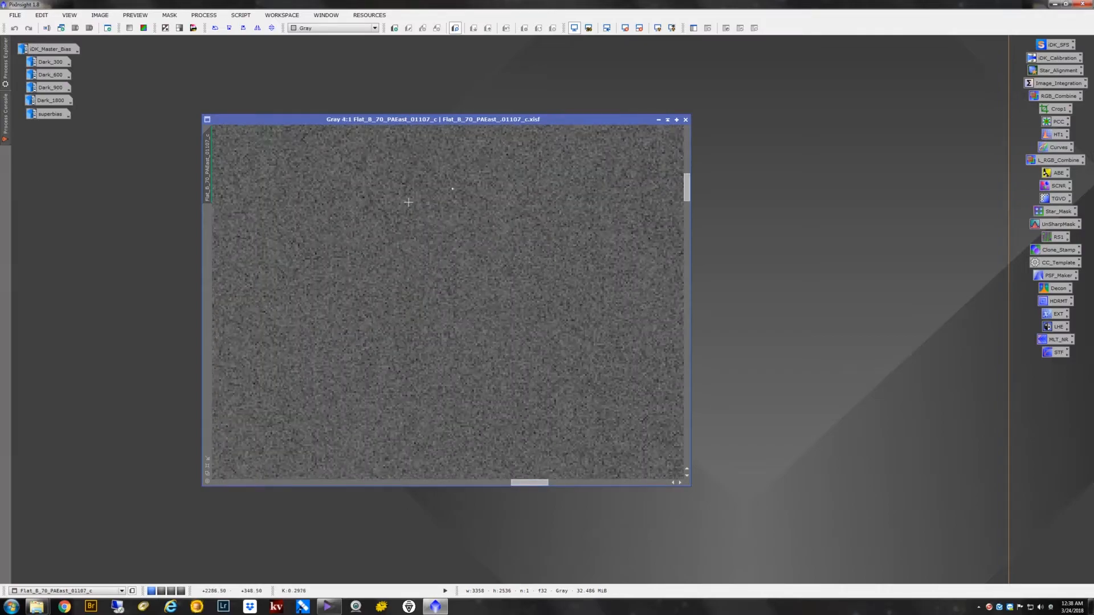
scroll(375, 325, "up", 3)
left_click_drag(687, 173, 687, 177)
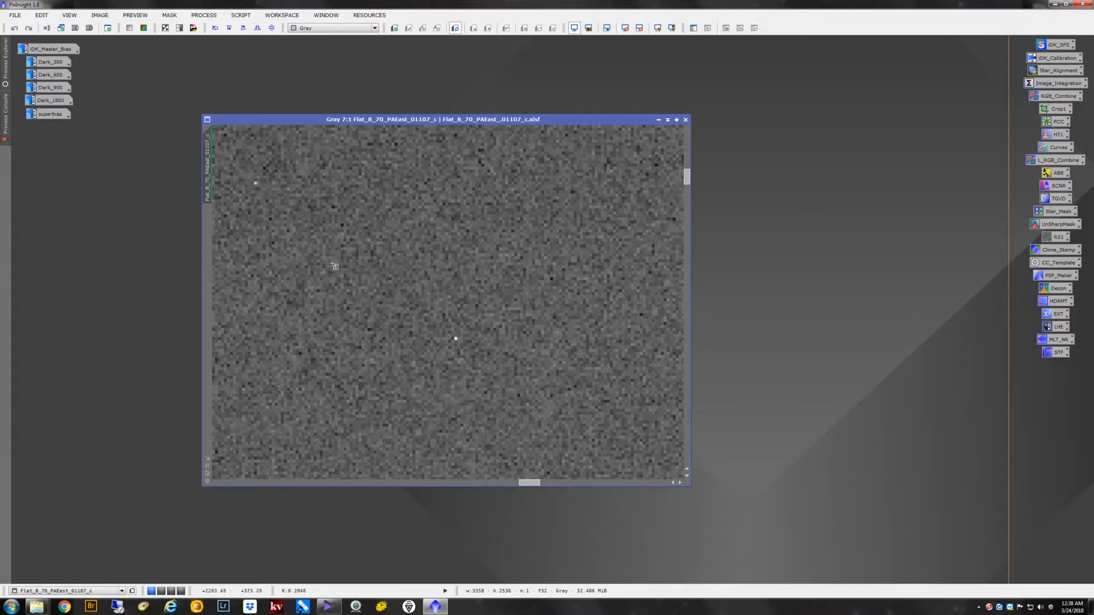
Step: Define a small preview around the bright isolated pixel in the flat and view that preview enlarged
left_click_drag(359, 269, 532, 397)
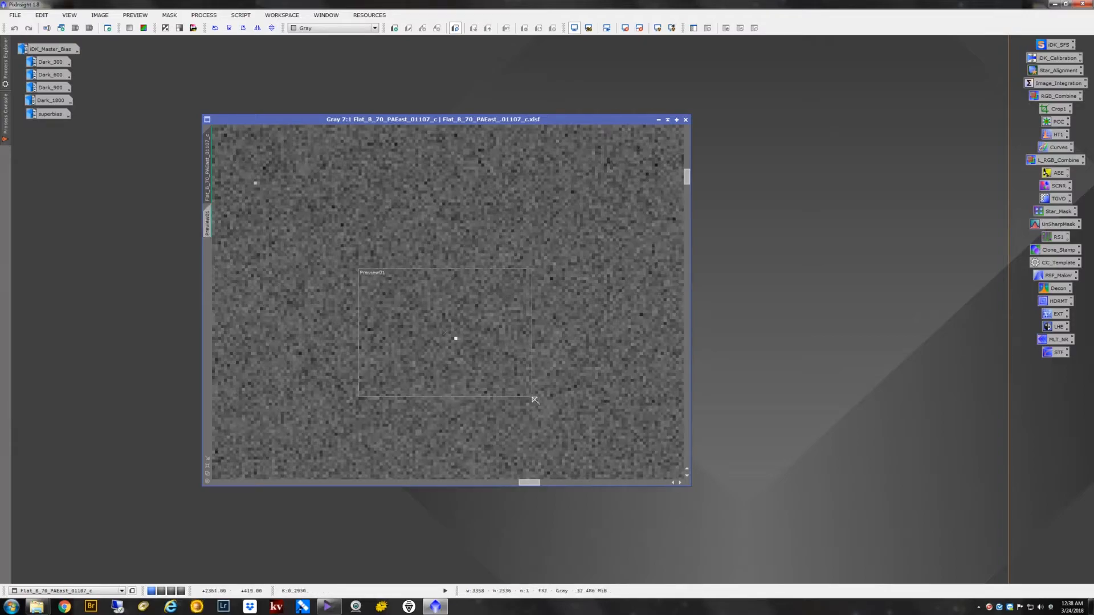
left_click(207, 221)
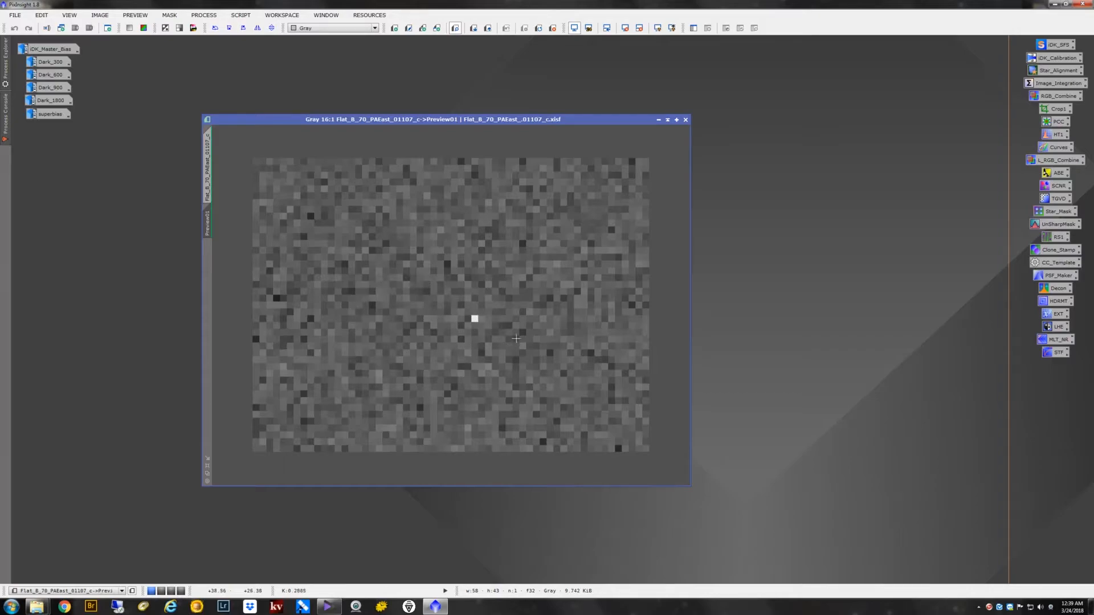
scroll(441, 317, "up", 3)
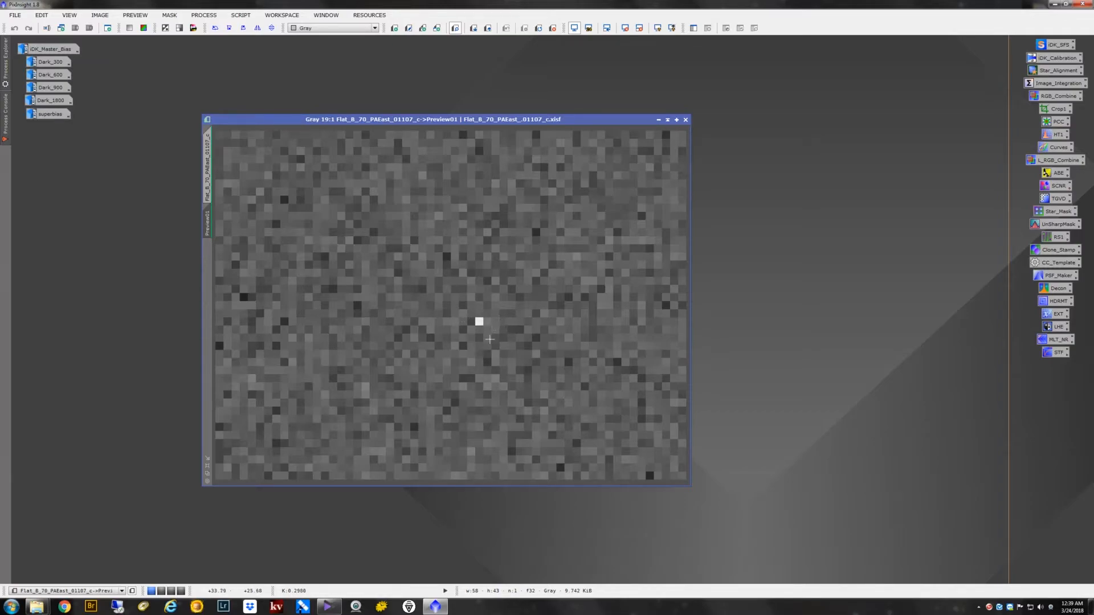
Step: Open CosmeticCorrection from the CC_Template icon, reset it and add all the calibrated flats from the cal flat folder as target frames
double_click(1063, 264)
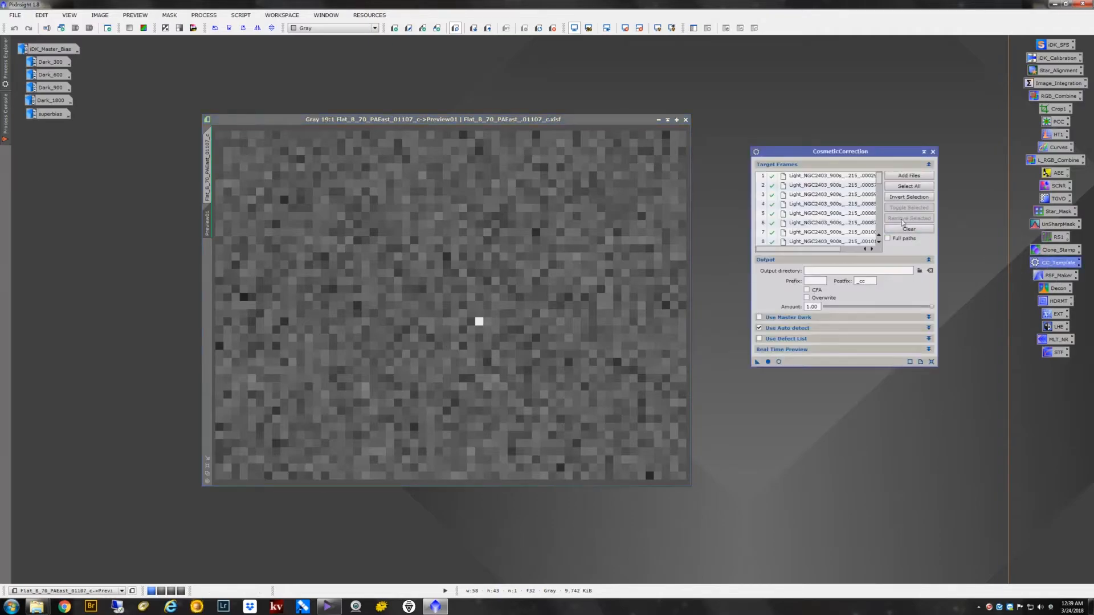
left_click(933, 363)
left_click(902, 178)
double_click(427, 147)
double_click(423, 146)
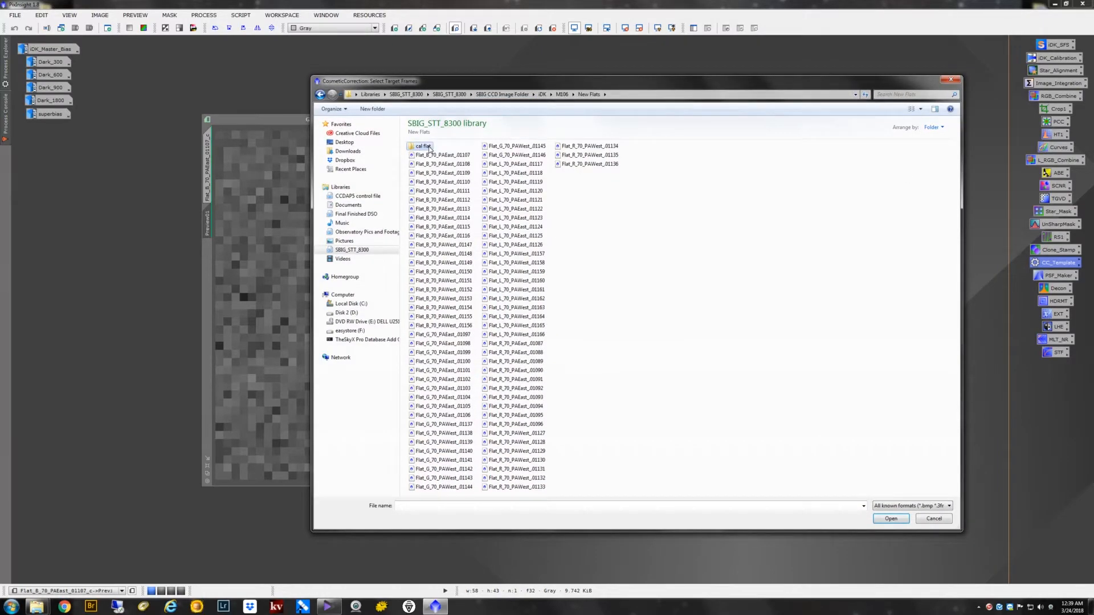
left_click(431, 147)
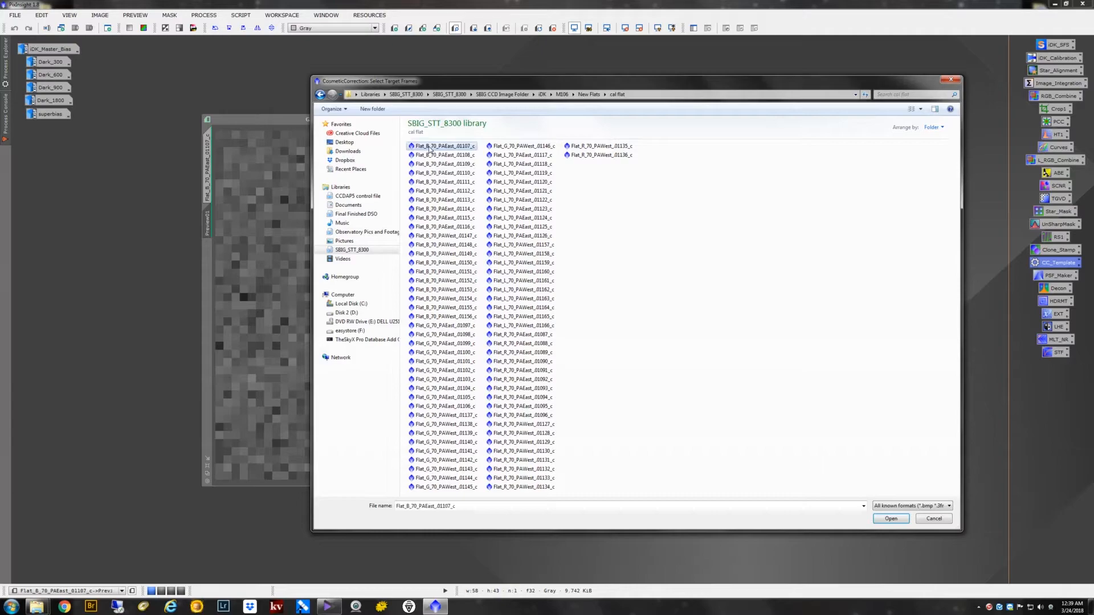
left_click(580, 156, "shift")
left_click(887, 519)
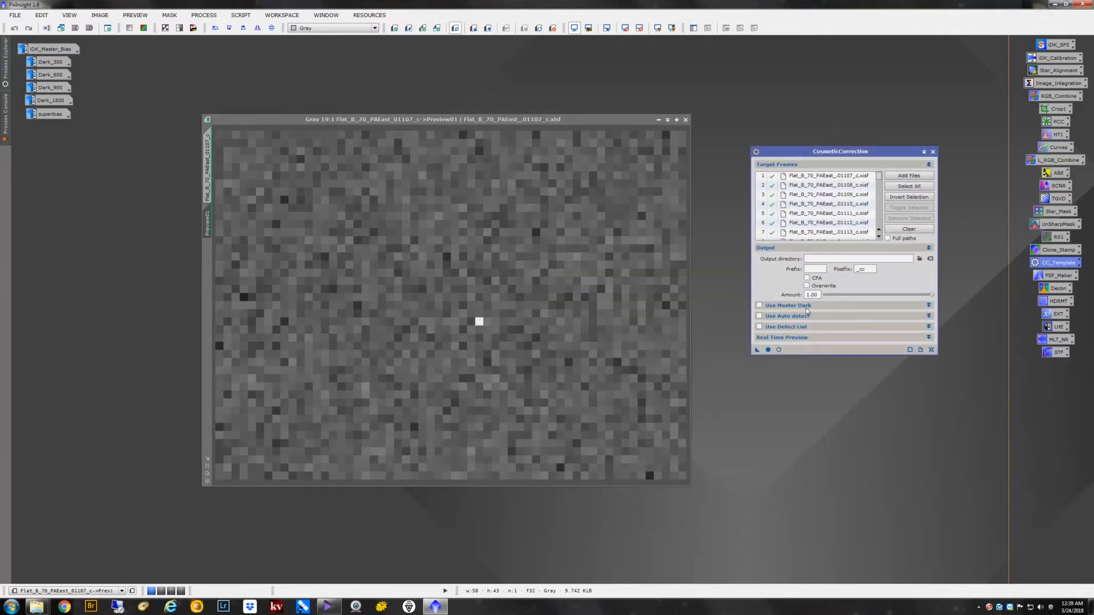
Step: Enable Auto detect with hot and cold sigma at 3.0, check it in a real-time preview, and close the preview and the flat image
left_click(928, 316)
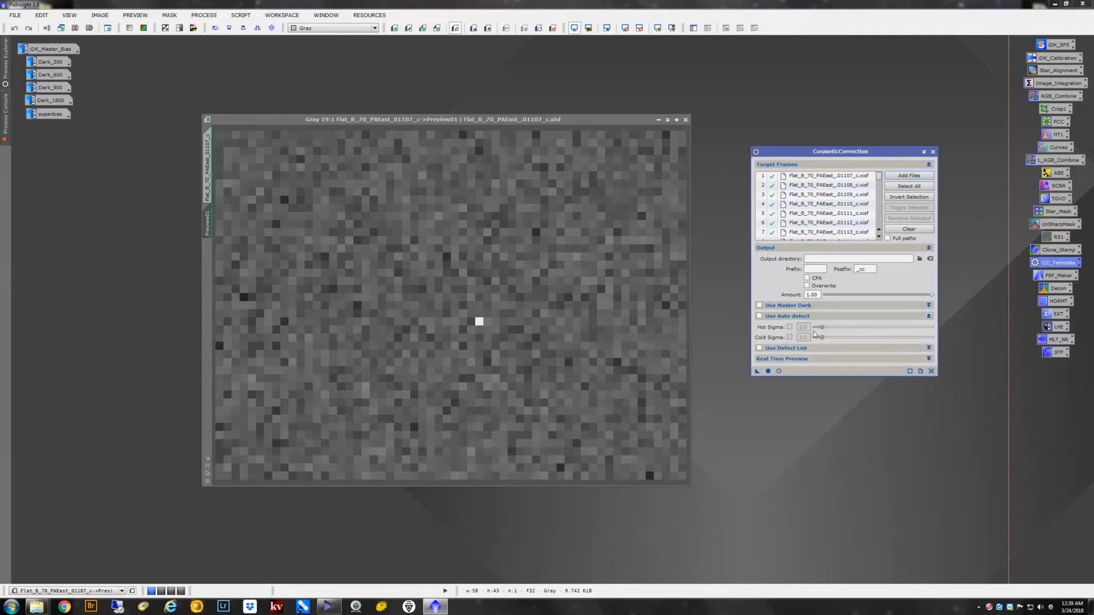
left_click(759, 316)
left_click(779, 372)
left_click_drag(162, 42, 481, 183)
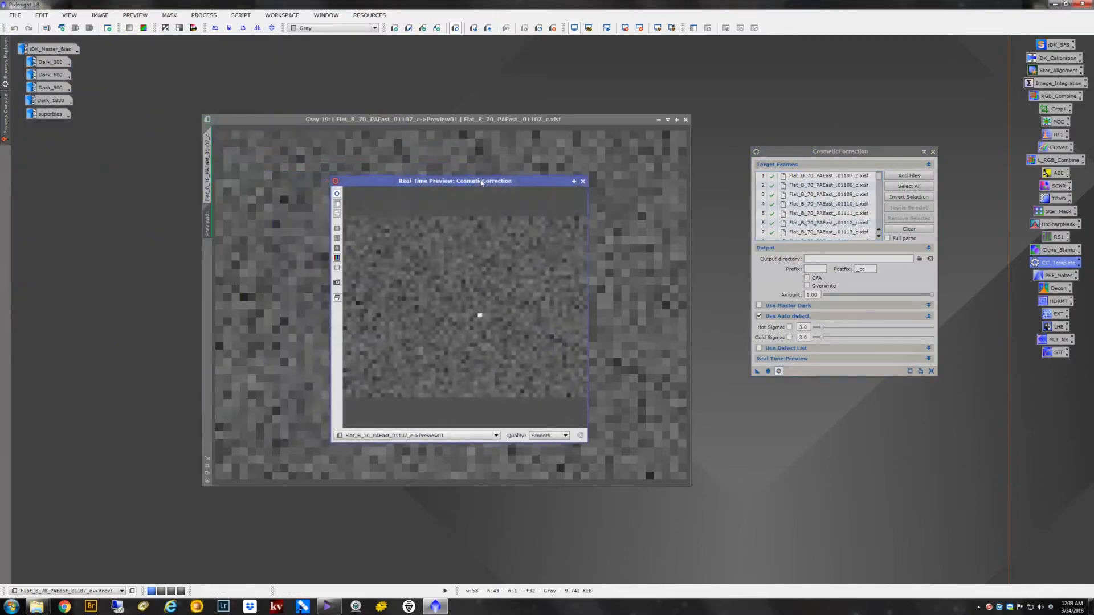
left_click(789, 328)
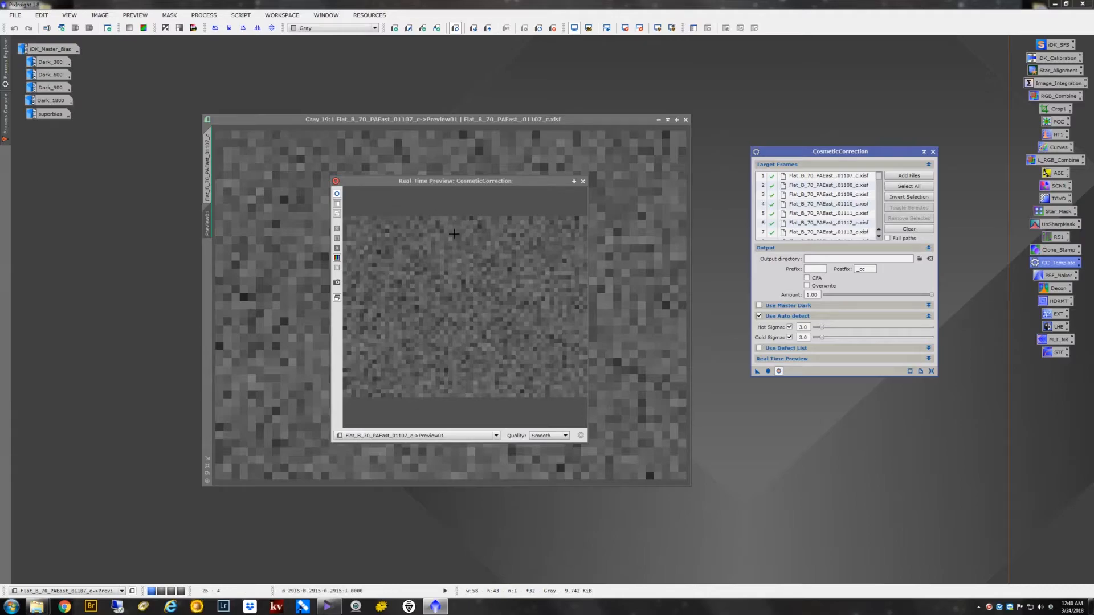
left_click(582, 182)
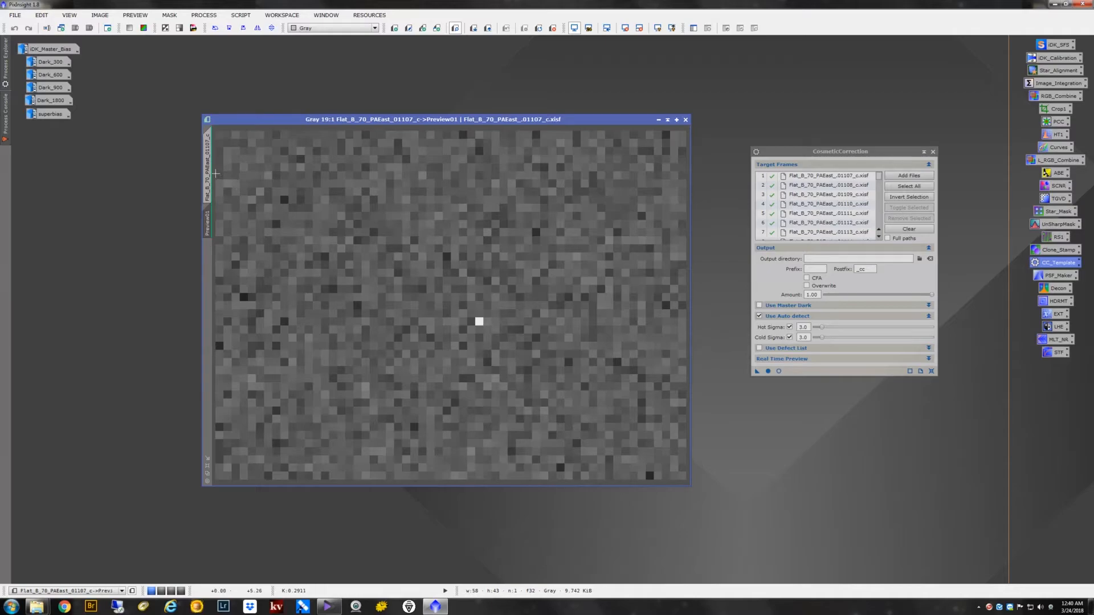
left_click(686, 120)
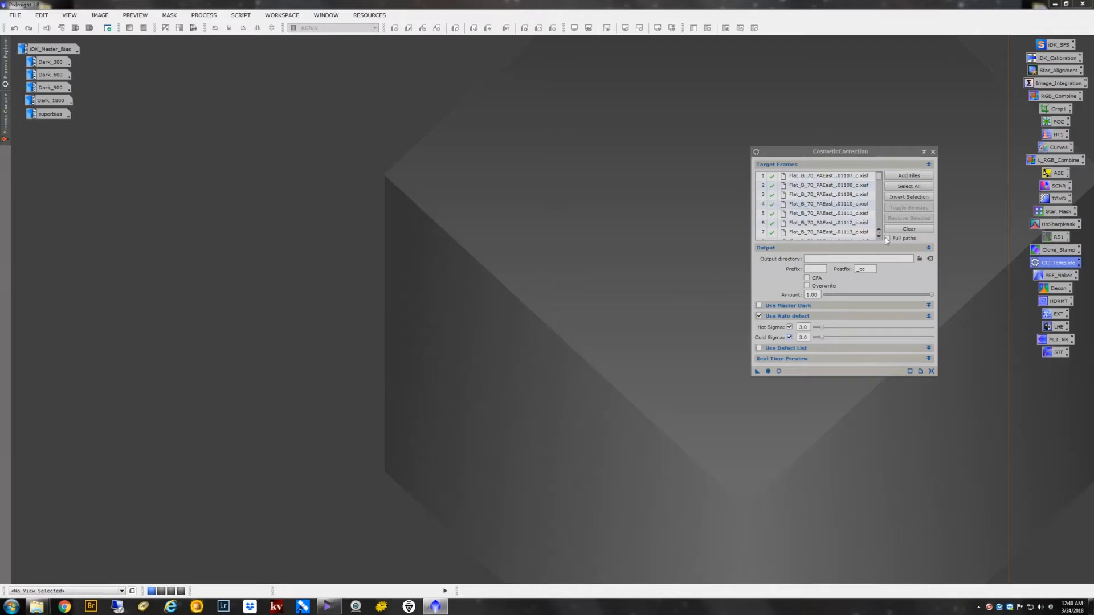
left_click(769, 371)
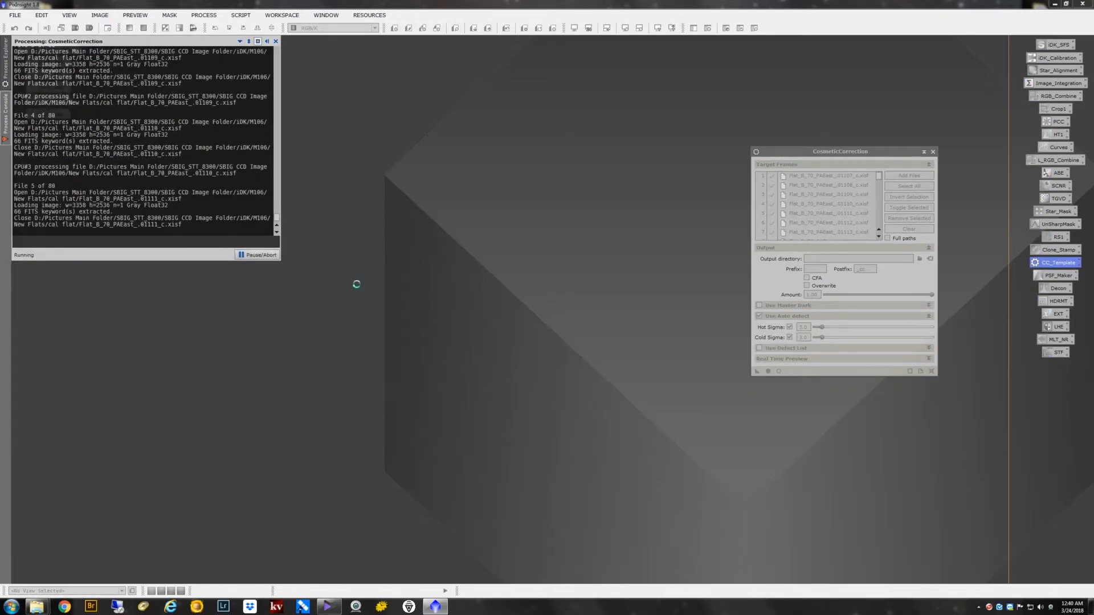
left_click(257, 255)
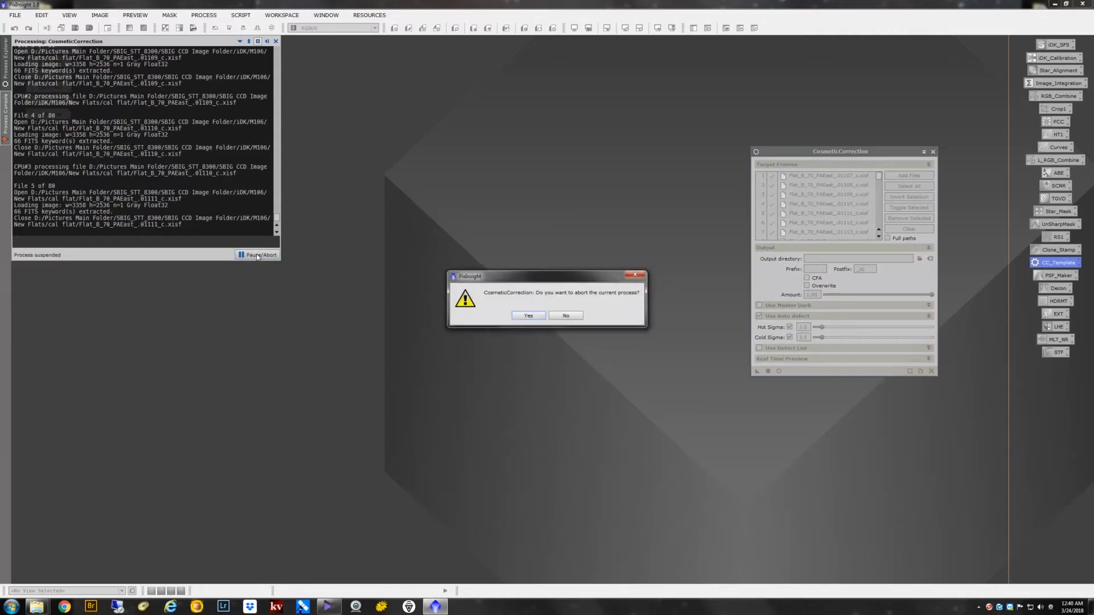
left_click(521, 319)
Step: Create a CC flats folder inside New Flats as the CosmeticCorrection output directory and run the correction on all target frames
left_click(919, 259)
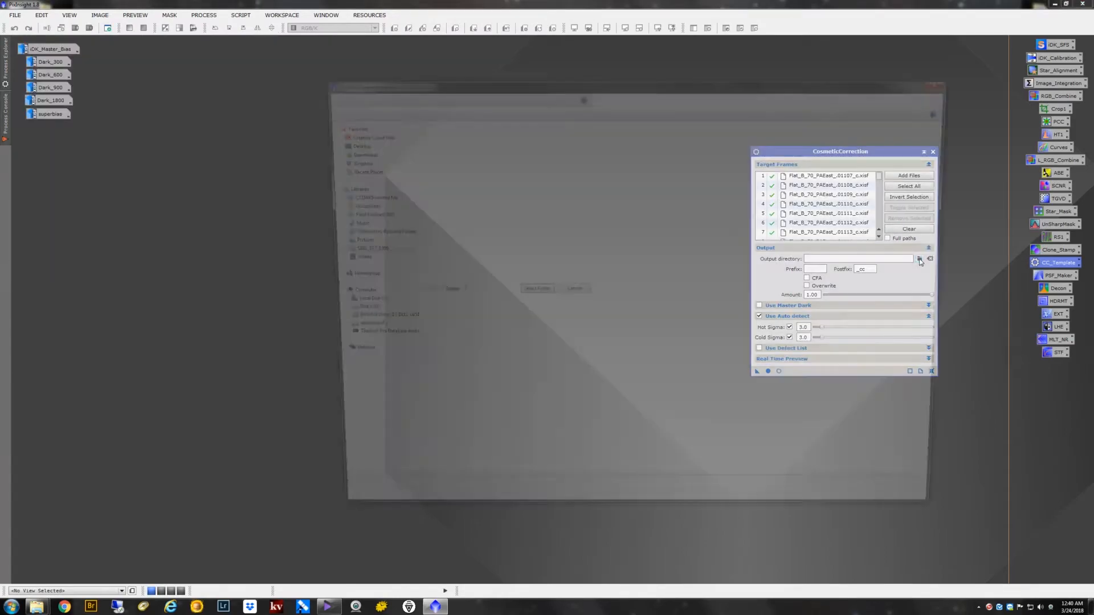
left_click(589, 94)
left_click(365, 109)
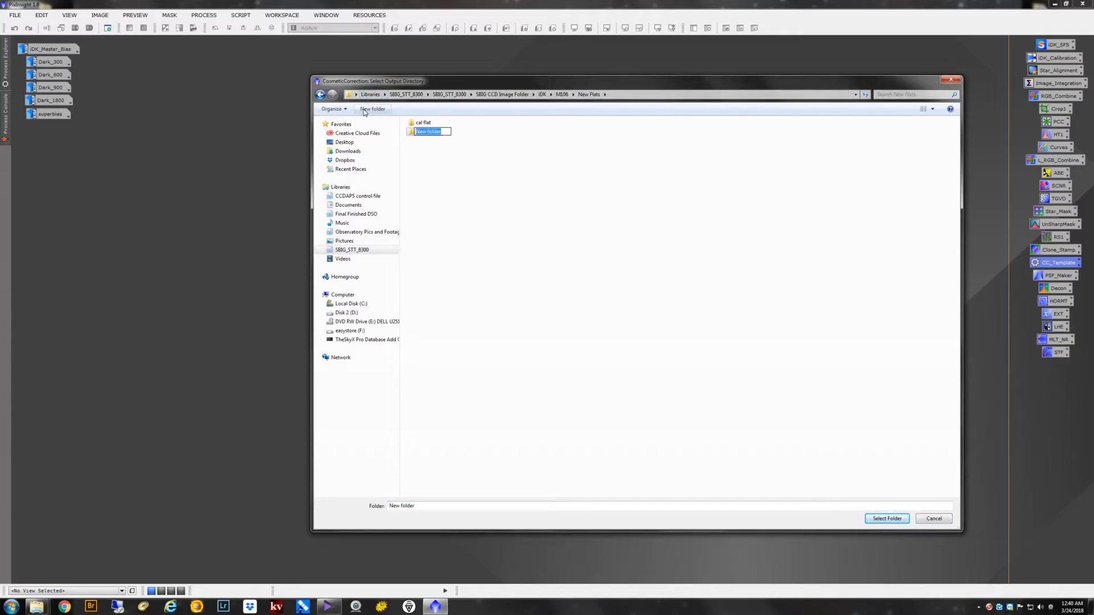
type("CC flats")
key("Return")
left_click(889, 521)
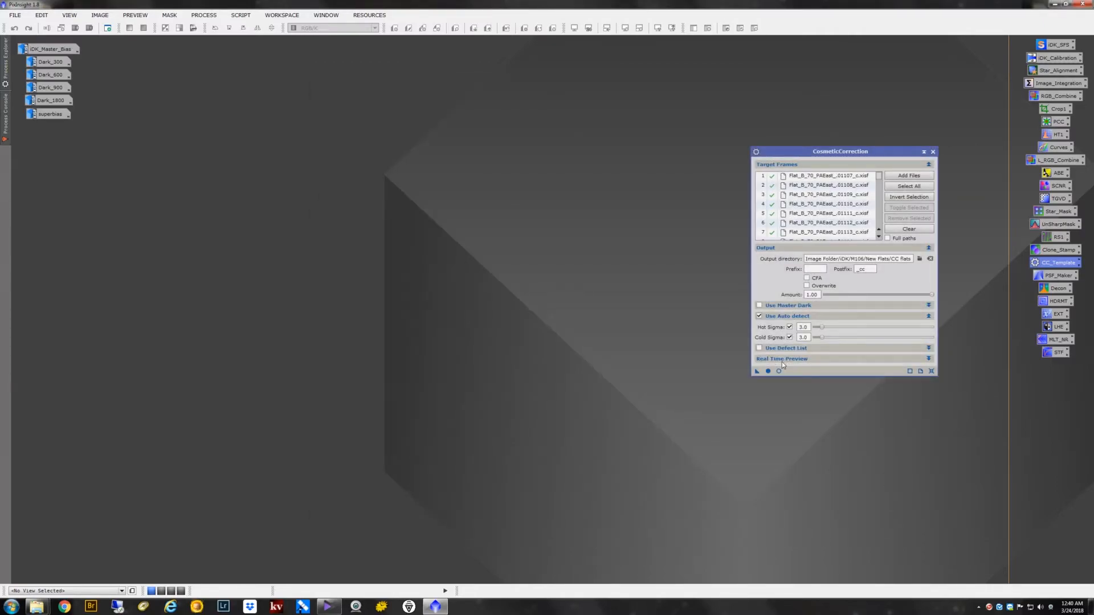
left_click(768, 371)
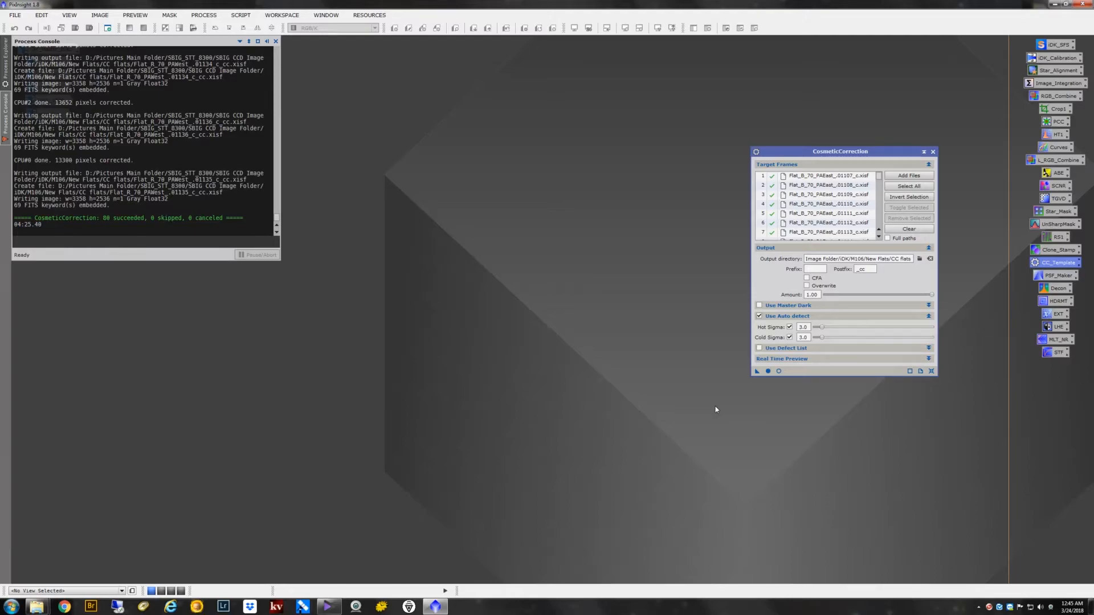
Step: Close CosmeticCorrection and open ImageIntegration from the Image_Integration icon
left_click(555, 139)
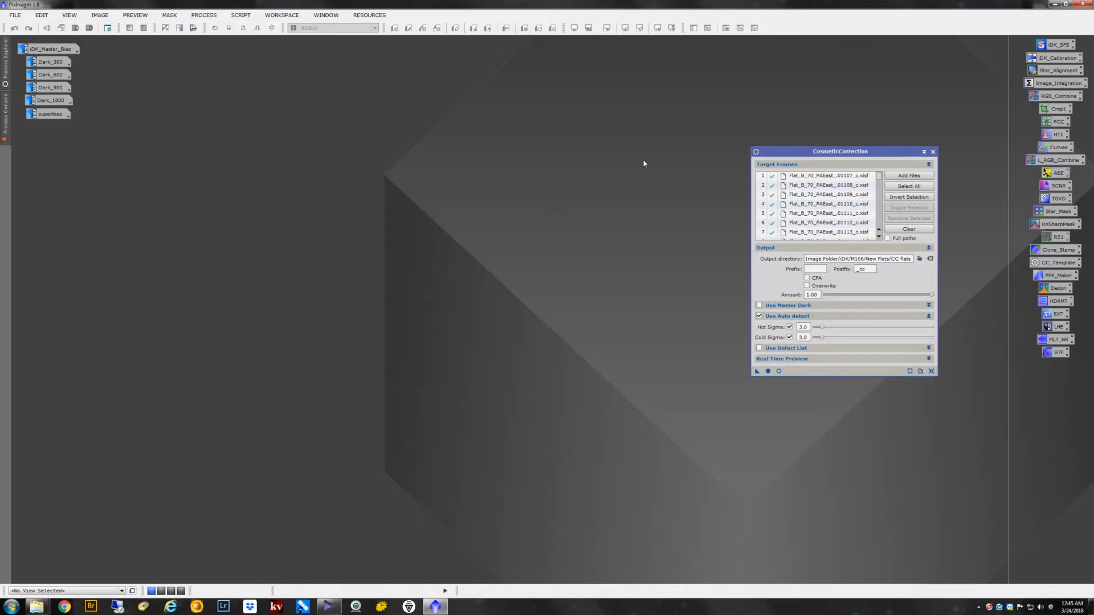
left_click(690, 147)
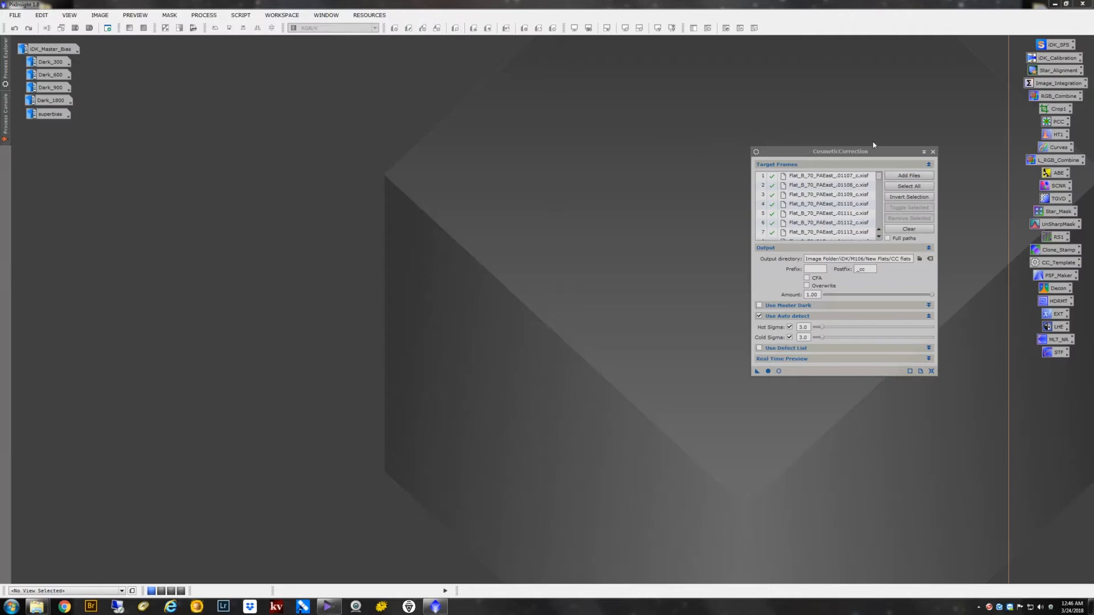
left_click(933, 152)
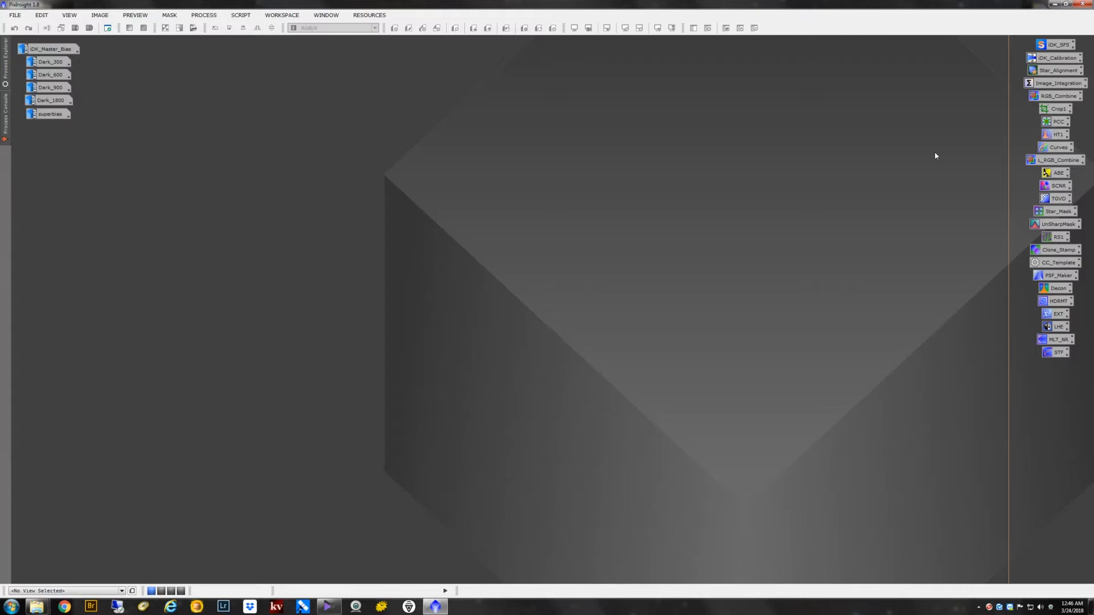
left_click(1057, 86)
double_click(1057, 85)
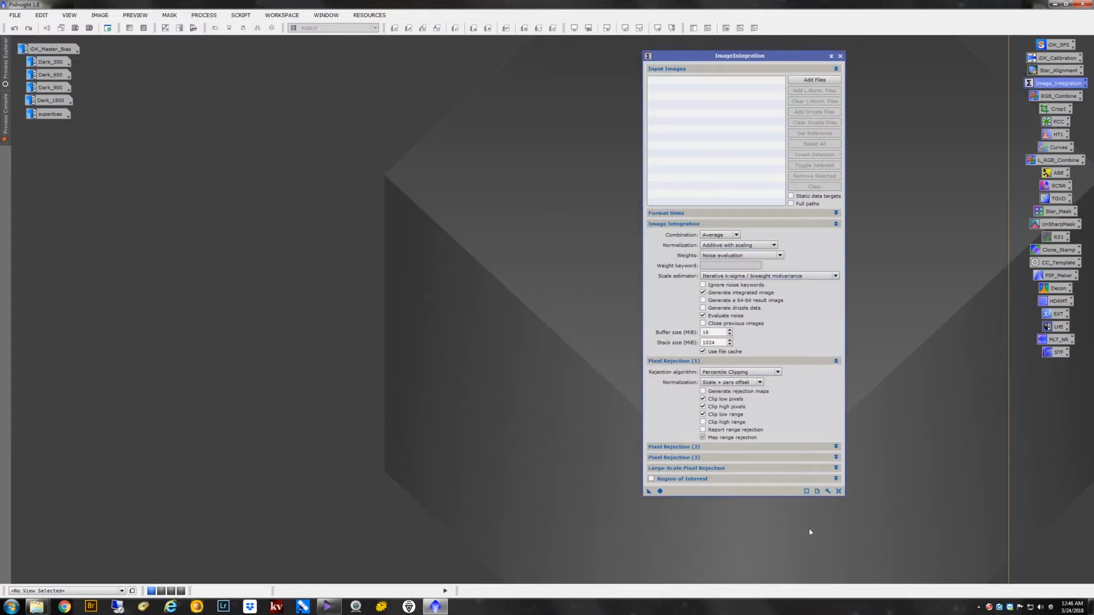
Step: Reset ImageIntegration, set Normalization to Multiplicative and Weights to Don't care (all weights = 1), and disable Evaluate noise
left_click(838, 491)
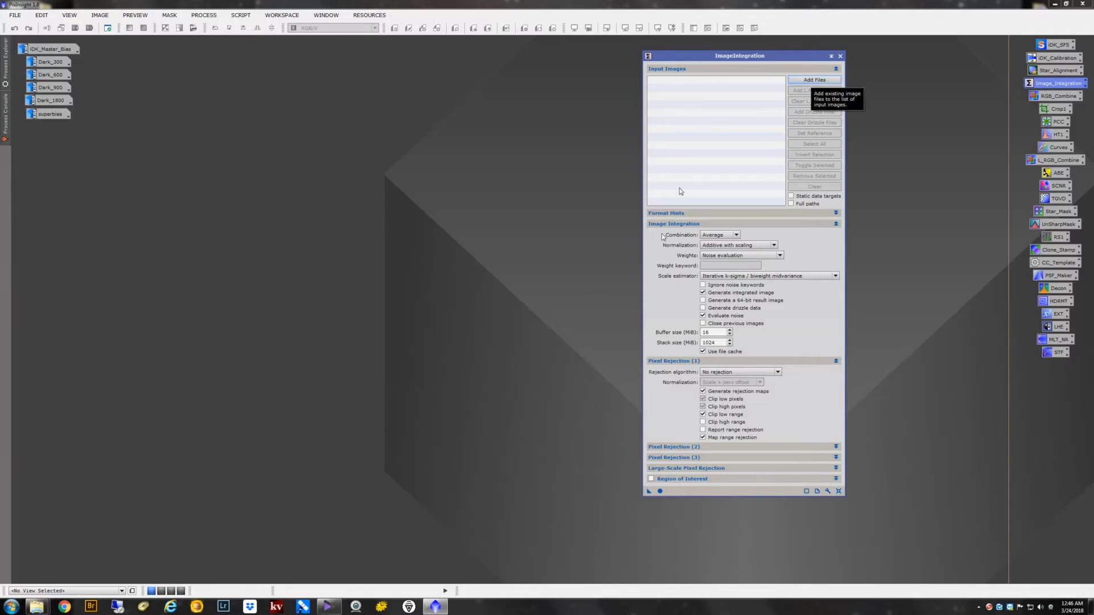
left_click(714, 246)
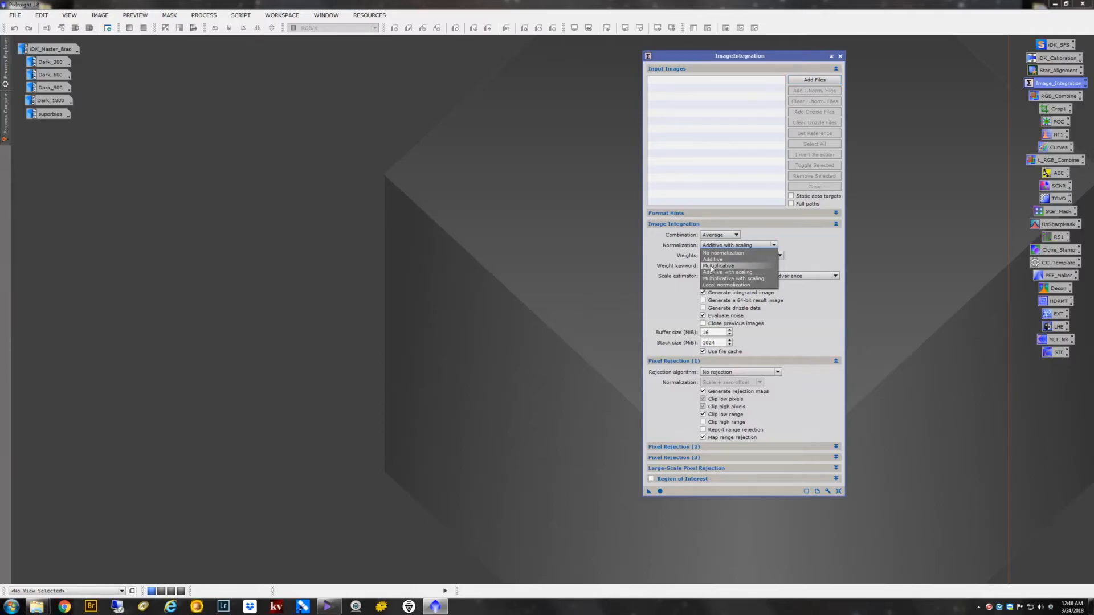
left_click(711, 266)
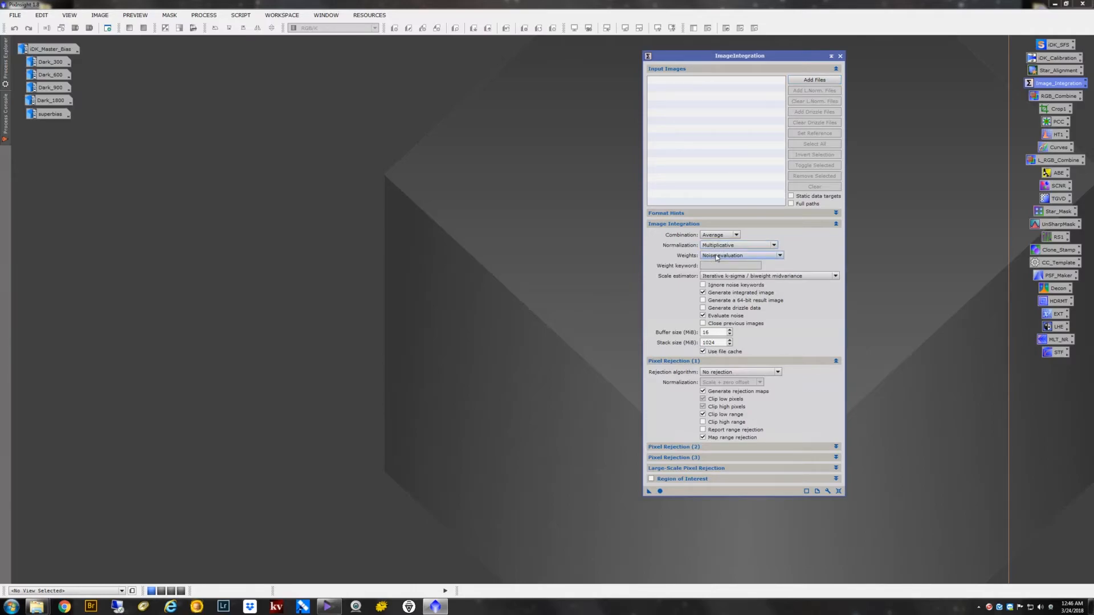
left_click(716, 257)
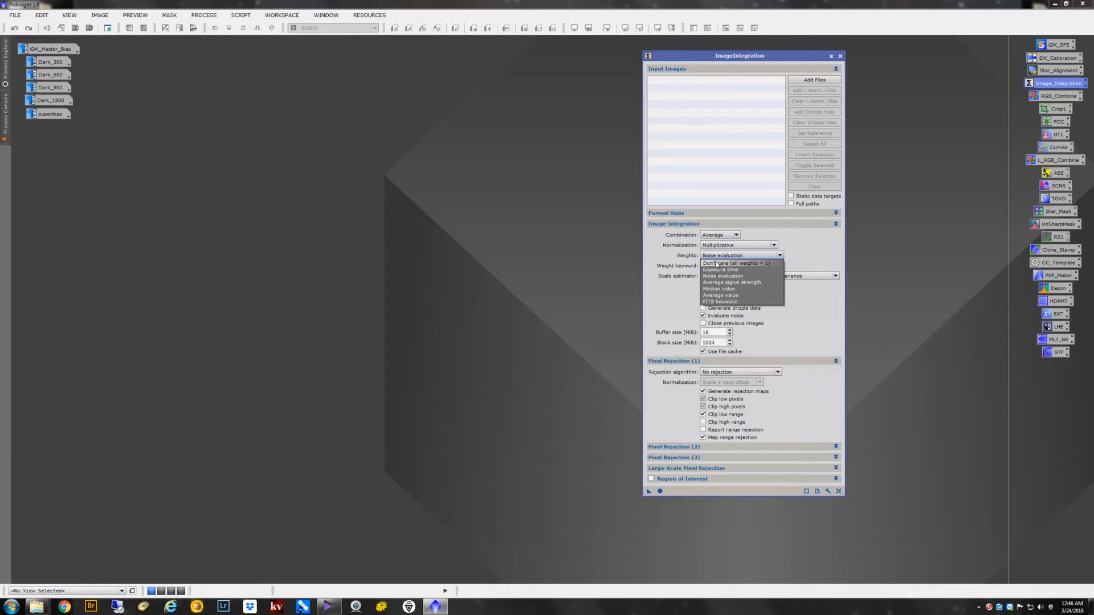
left_click(717, 264)
left_click(703, 315)
Step: Set pixel rejection to Winsorized Sigma Clipping with Equalize fluxes normalization and turn off Generate rejection maps
left_click(718, 374)
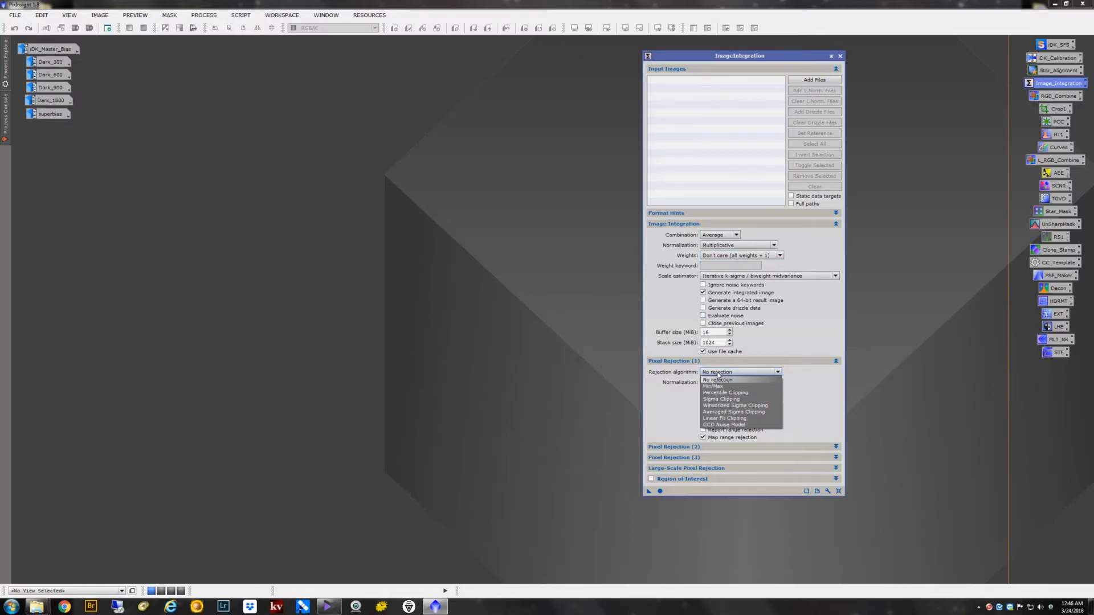
left_click(723, 406)
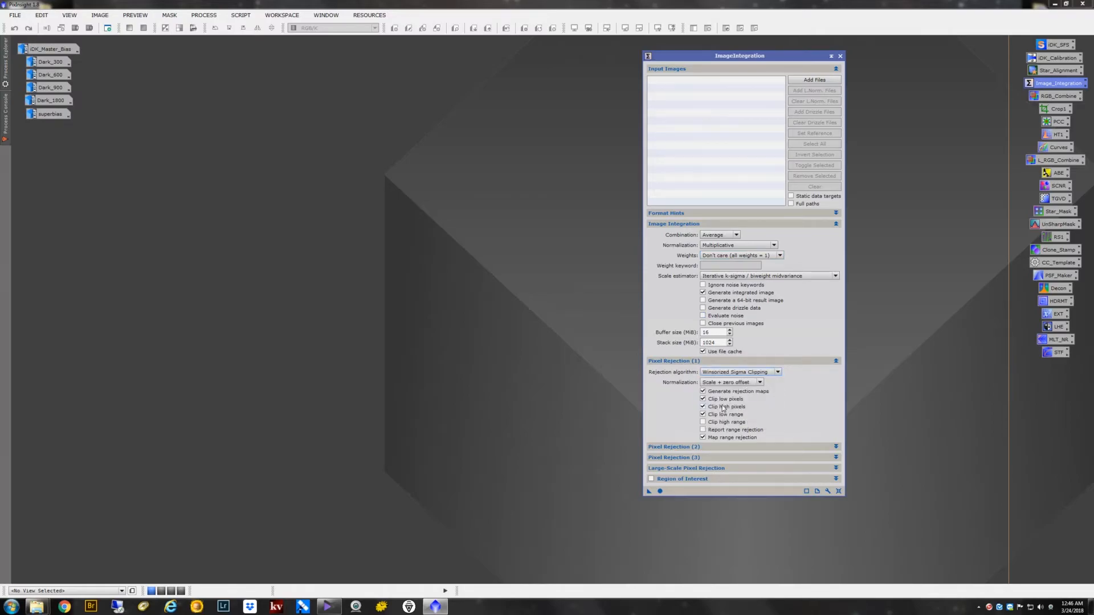
left_click(728, 385)
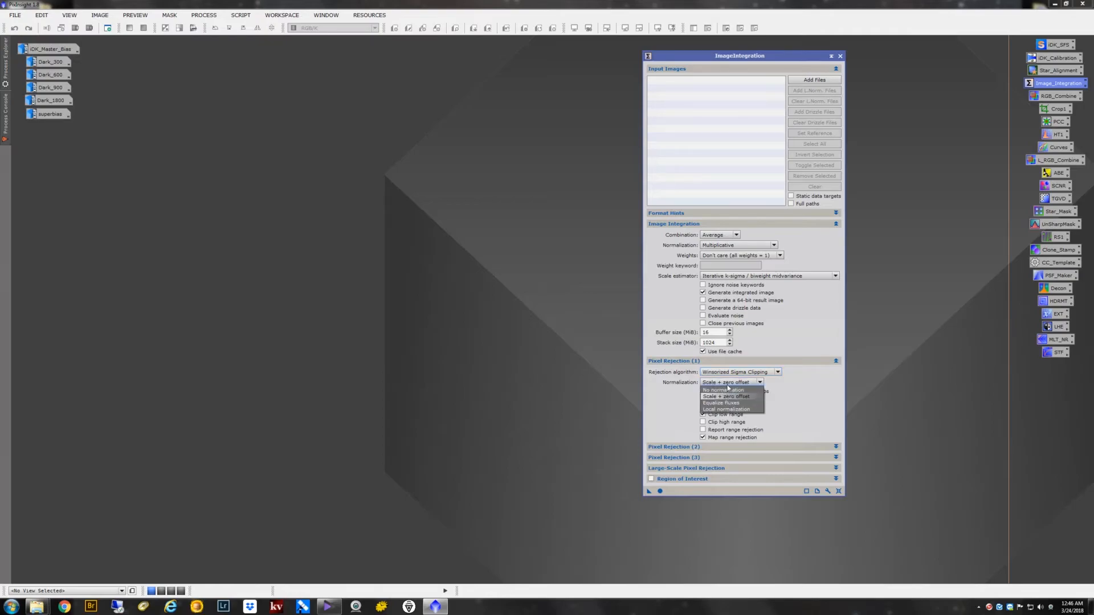
left_click(719, 403)
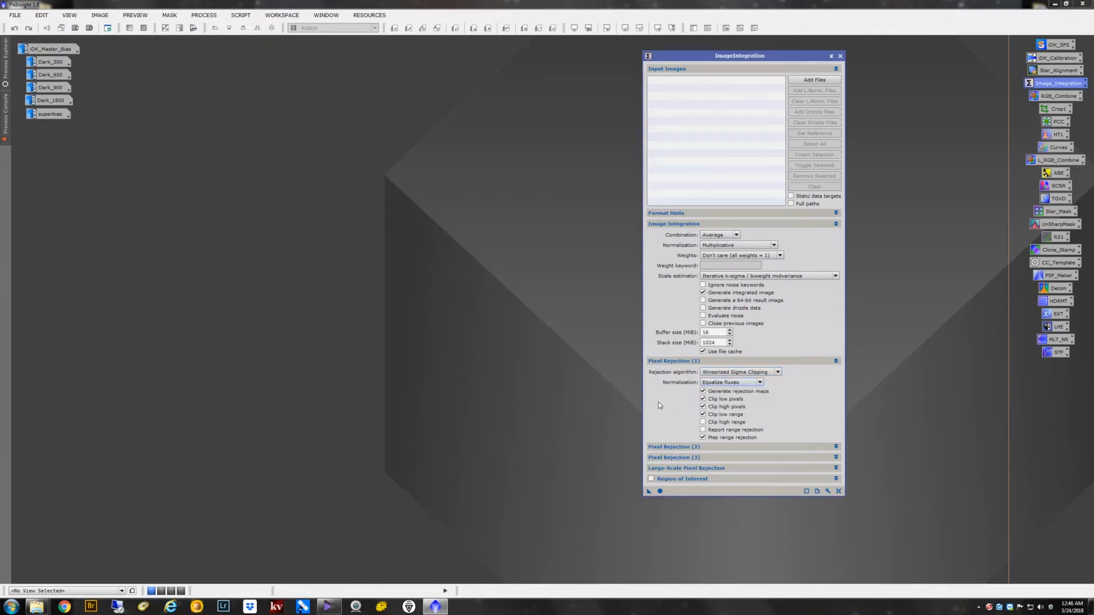
left_click(703, 391)
Step: Add the Flat_B_70_PAEast frames 01107 to 01116 from the CC flats folder and integrate them
left_click(811, 81)
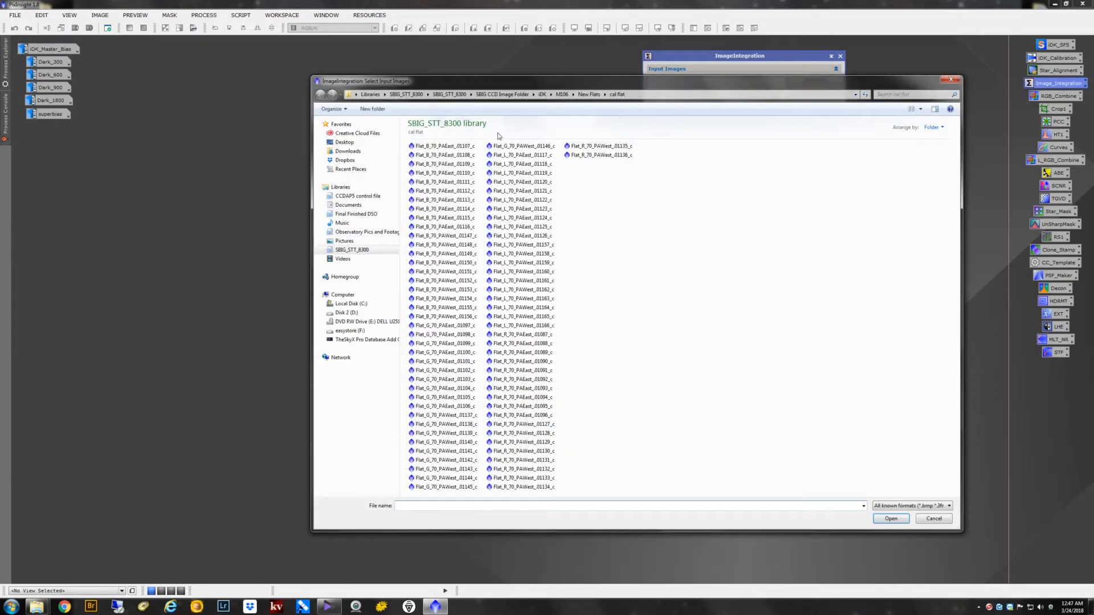
left_click(588, 94)
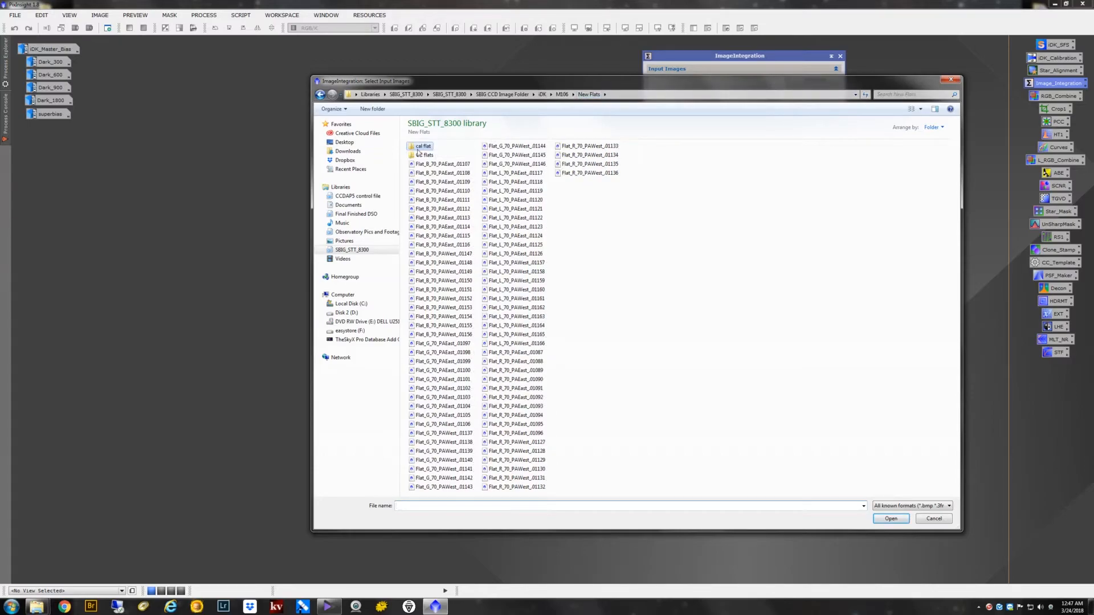
double_click(422, 155)
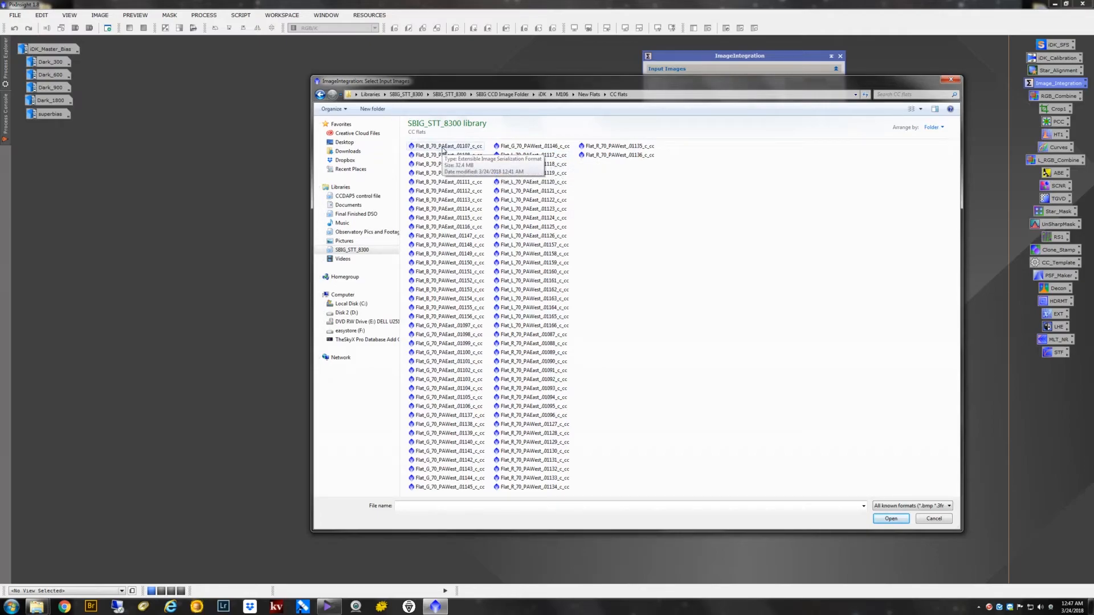
left_click(444, 147)
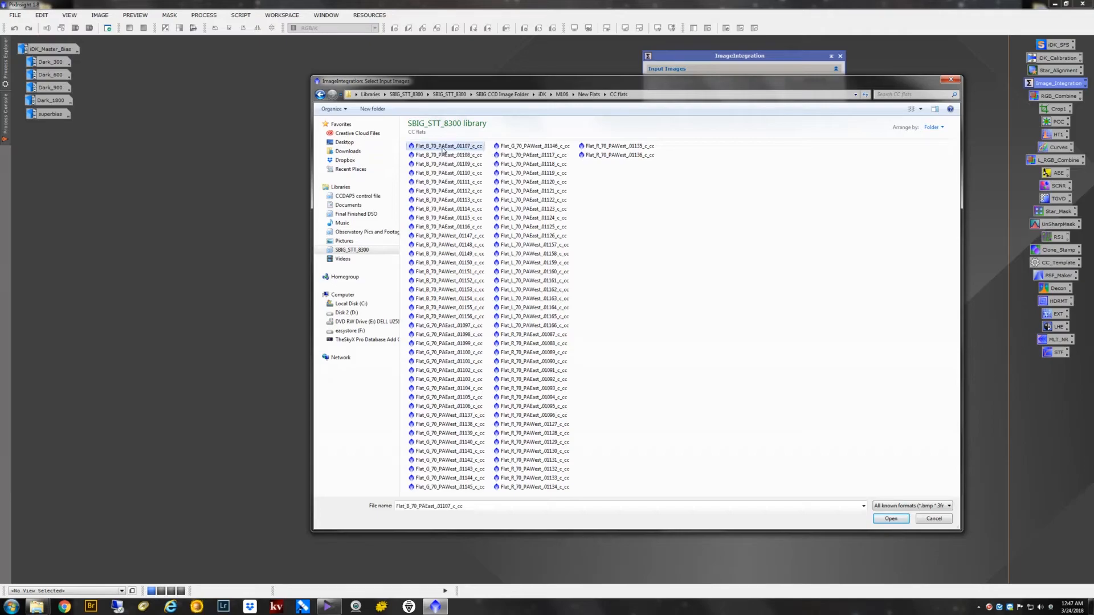
left_click(453, 227, "shift")
left_click(891, 519)
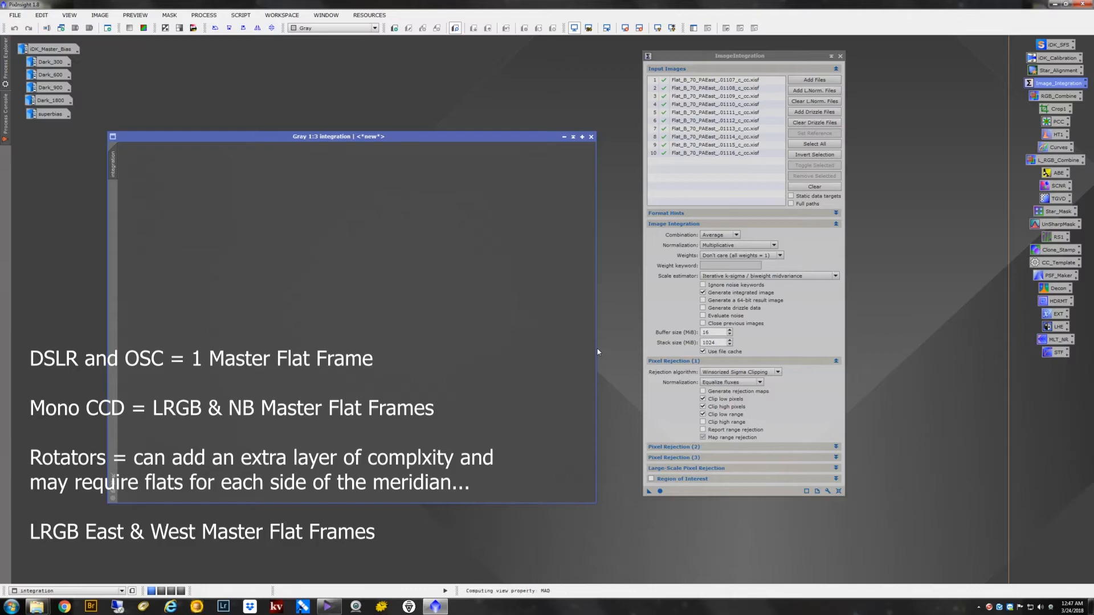
Step: Examine the integrated blue East flat as a whole and at pixel level for vignetting, dust shadows and noise
scroll(326, 291, "up", 1)
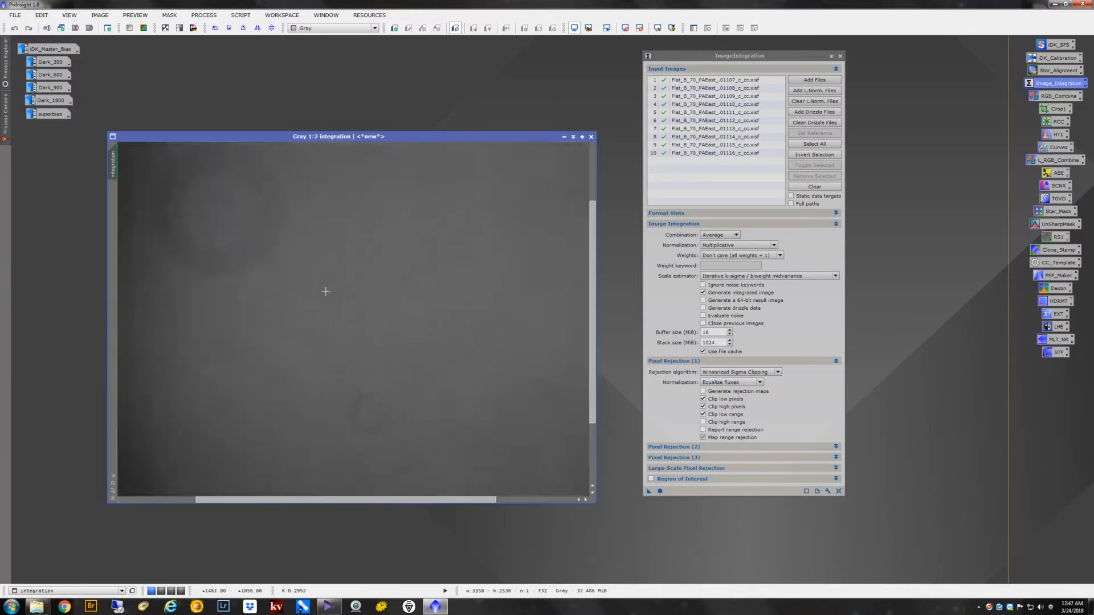
scroll(326, 291, "down", 1)
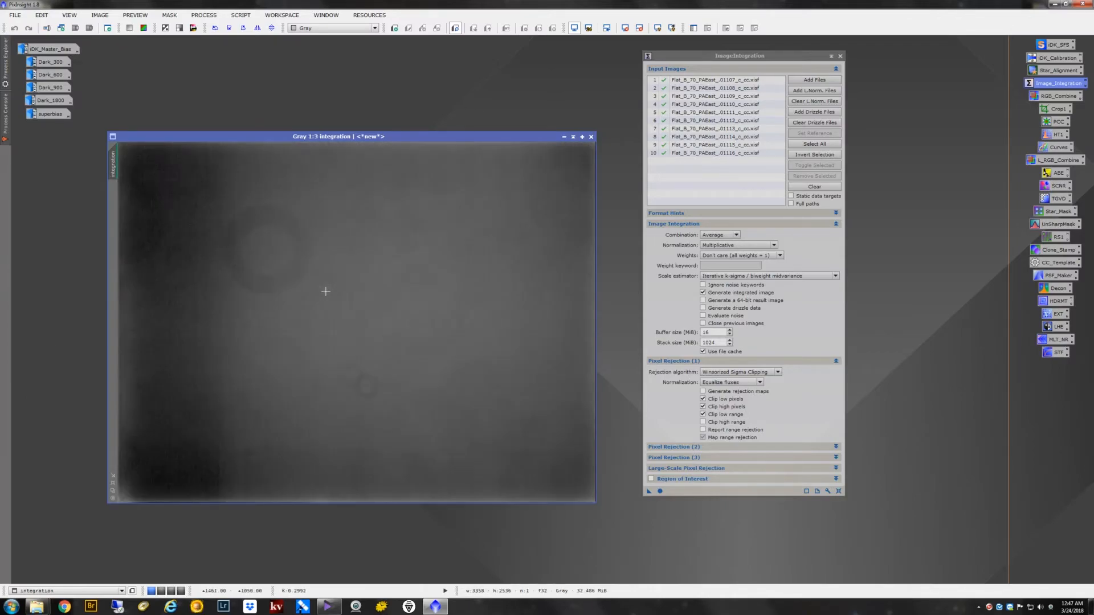
scroll(361, 286, "up", 2)
scroll(361, 285, "down", 2)
scroll(394, 276, "up", 4)
scroll(597, 323, "up", 1)
left_click_drag(596, 322, 595, 192)
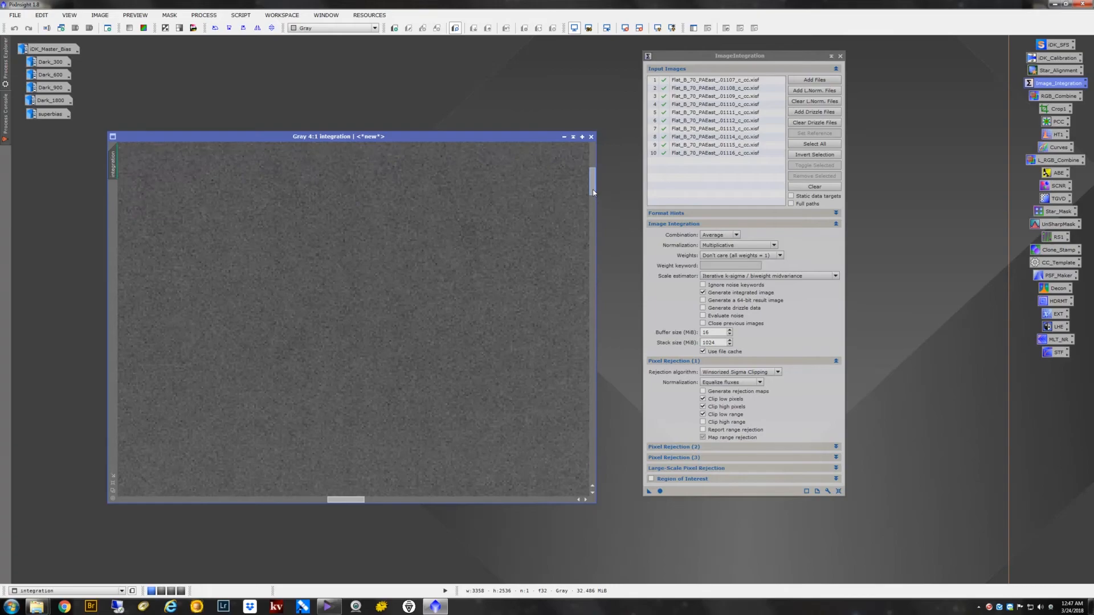
left_click_drag(349, 502, 313, 501)
scroll(325, 437, "down", 2)
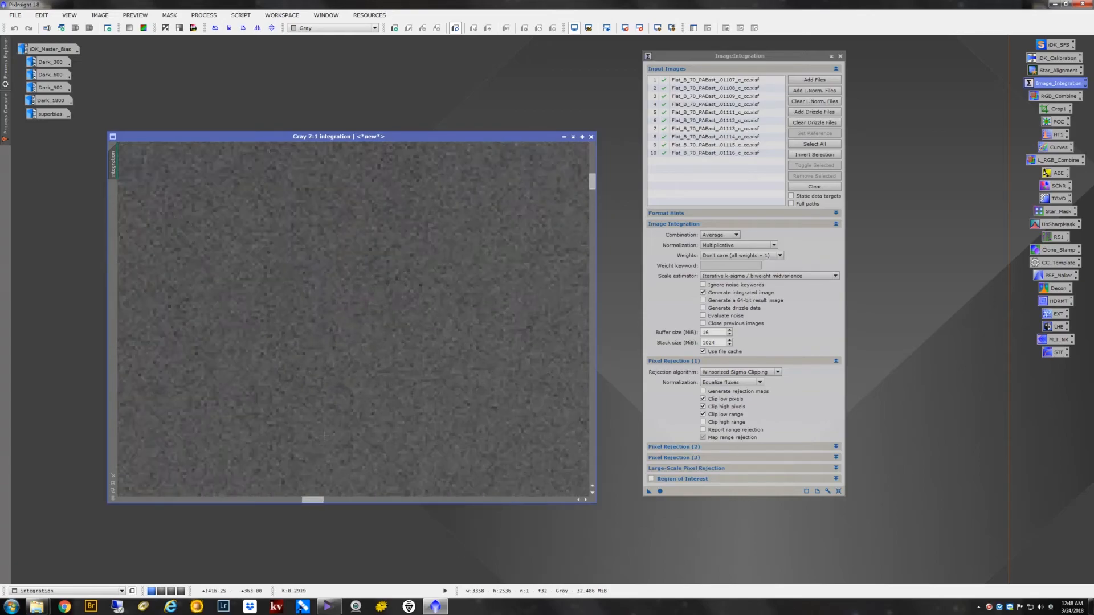
scroll(325, 436, "up", 5)
scroll(325, 436, "up", 3)
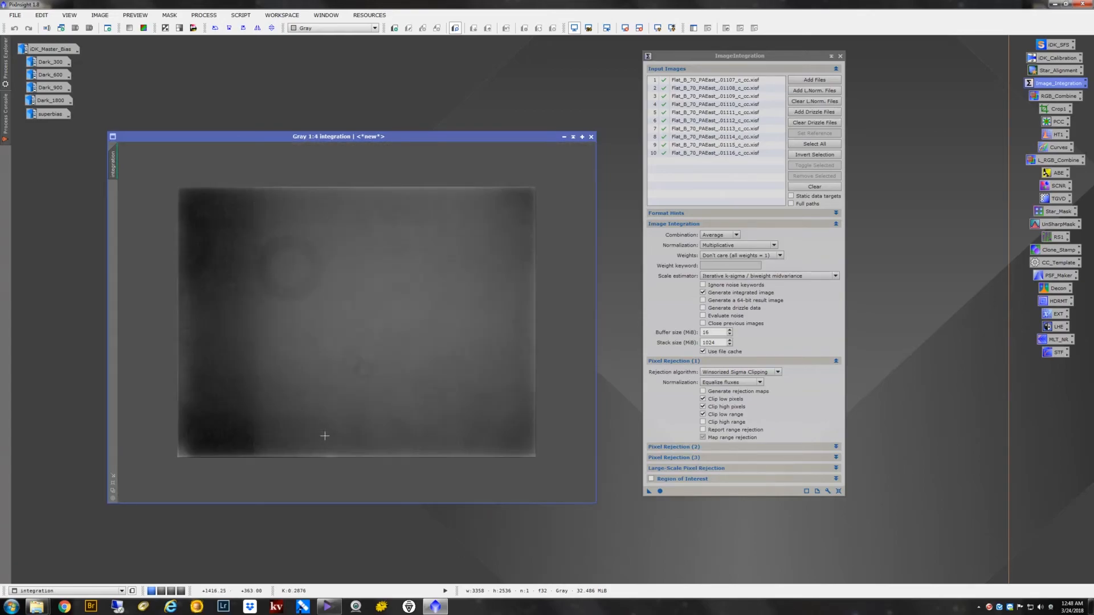
Step: Rename the integrated East flat B70E and save it as an XISF file in the M106 folder in 32-bit floating point
left_click_drag(303, 140, 233, 150)
double_click(44, 180)
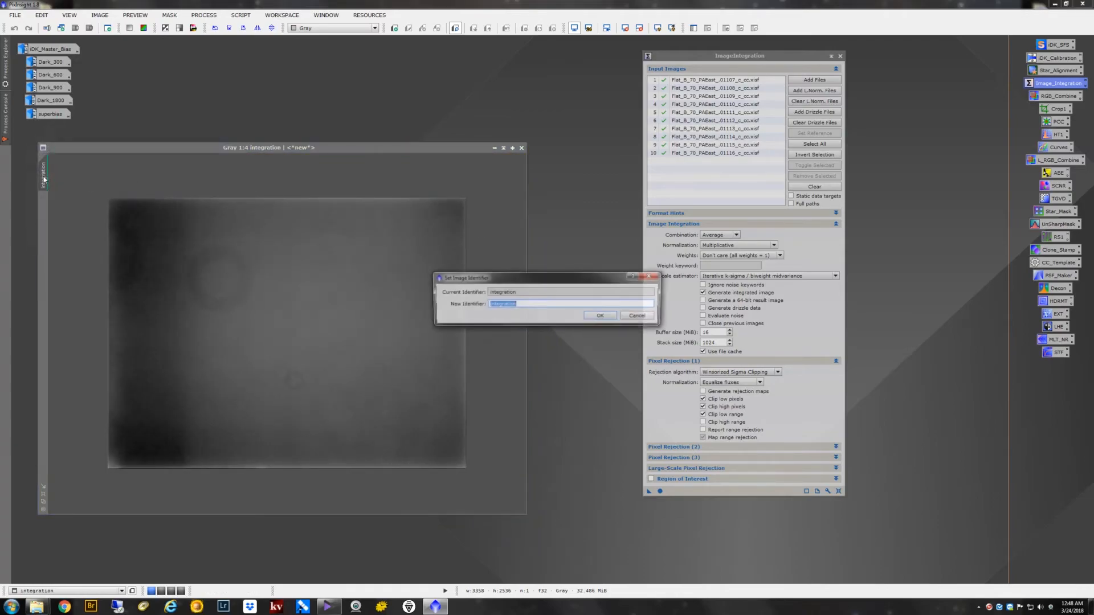
type("B70E")
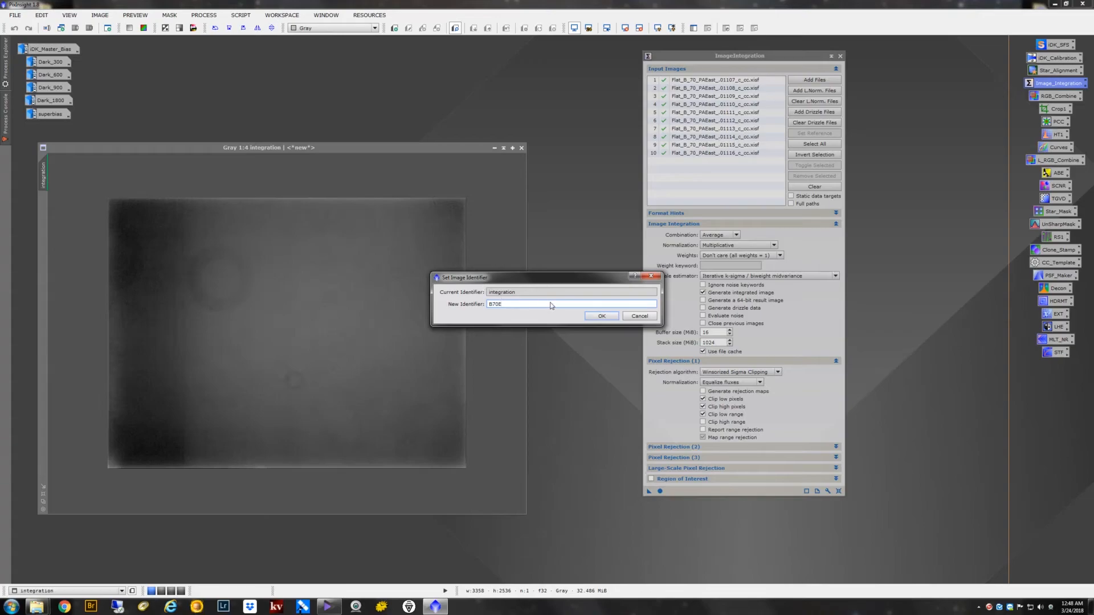
left_click(602, 316)
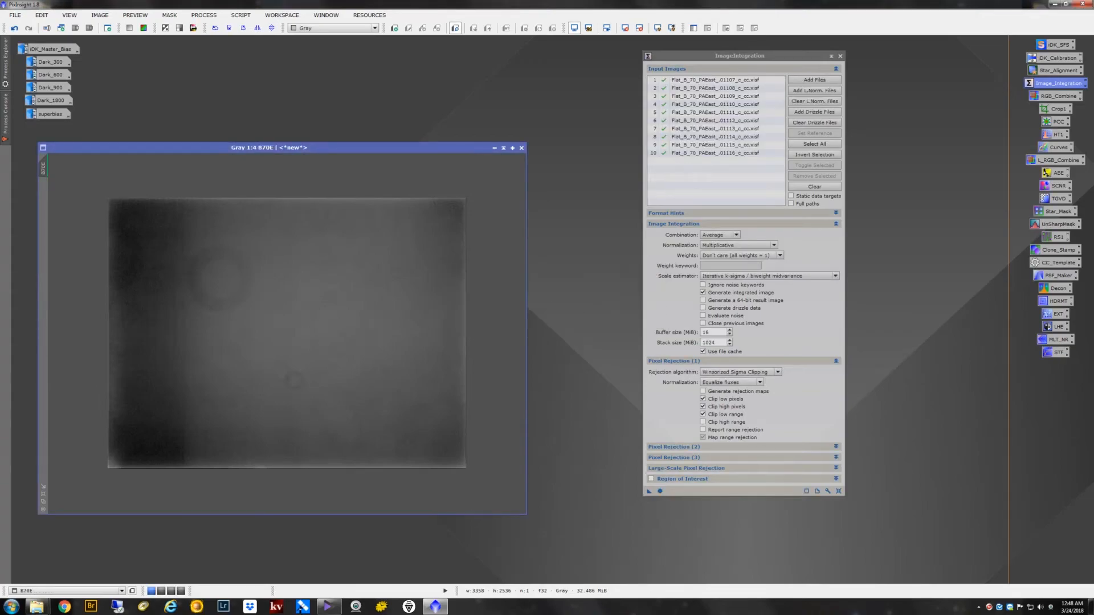
key("ctrl+shift+s")
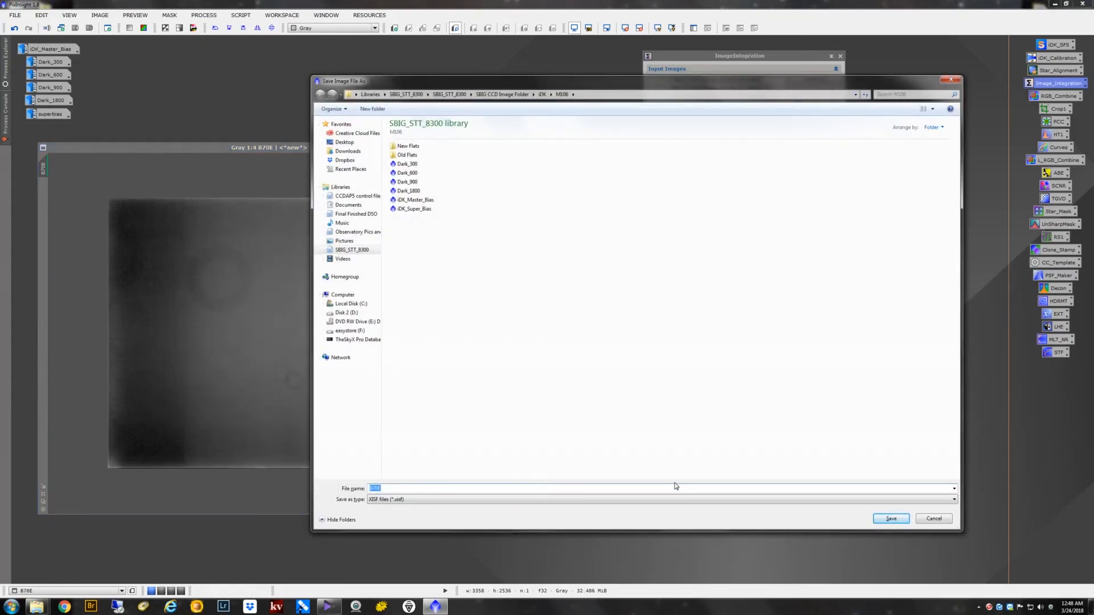
key("Return")
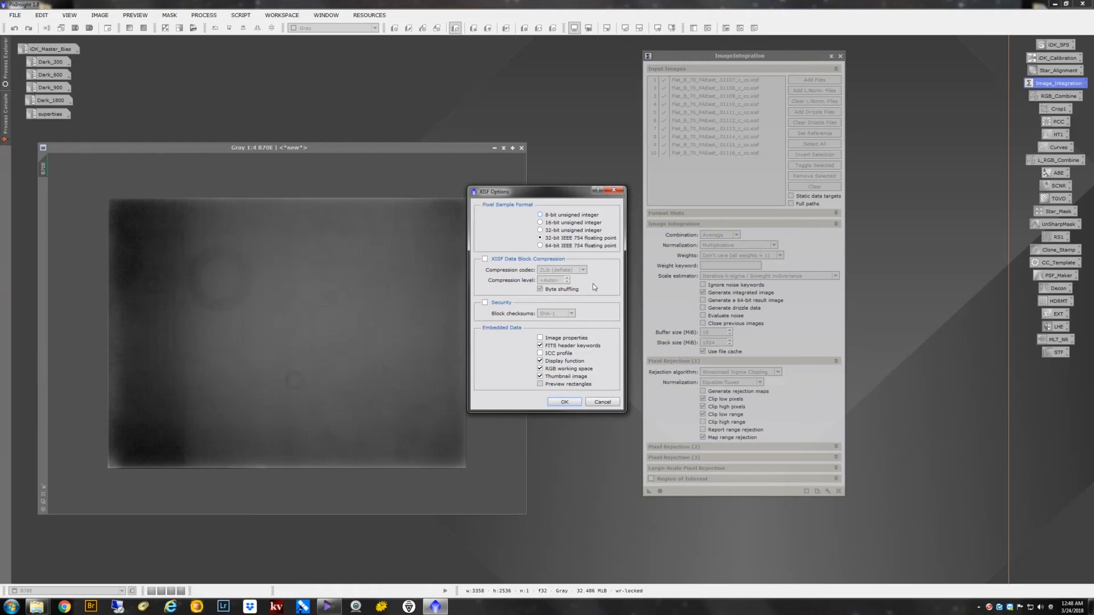
key("Return")
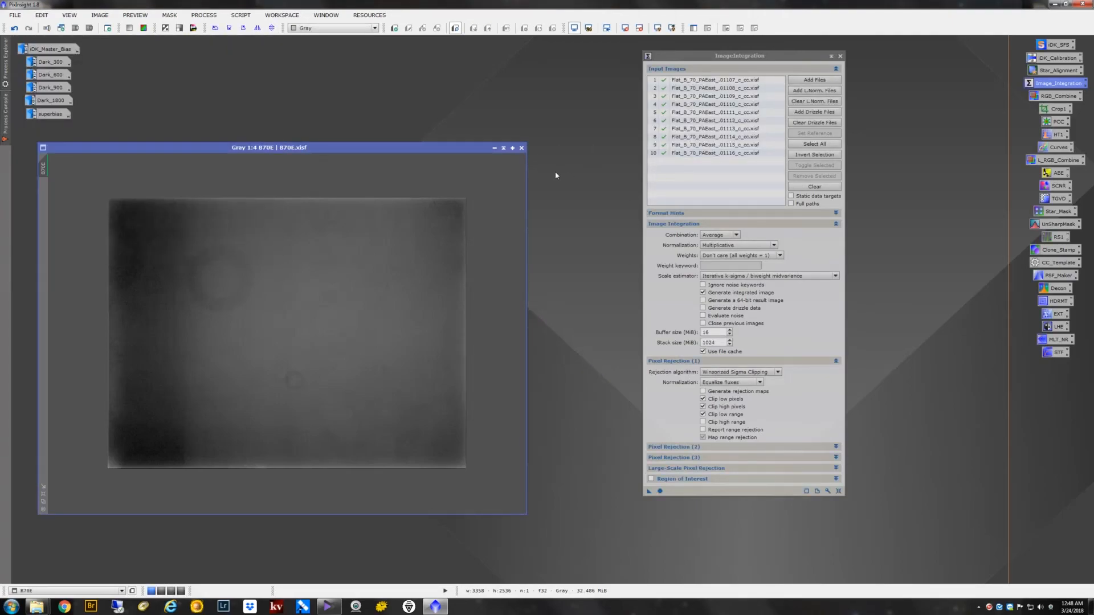
Step: Replace the input images with the Flat_B_70_PAWest frames 01147 to 01156 from CC flats and integrate them
left_click(821, 187)
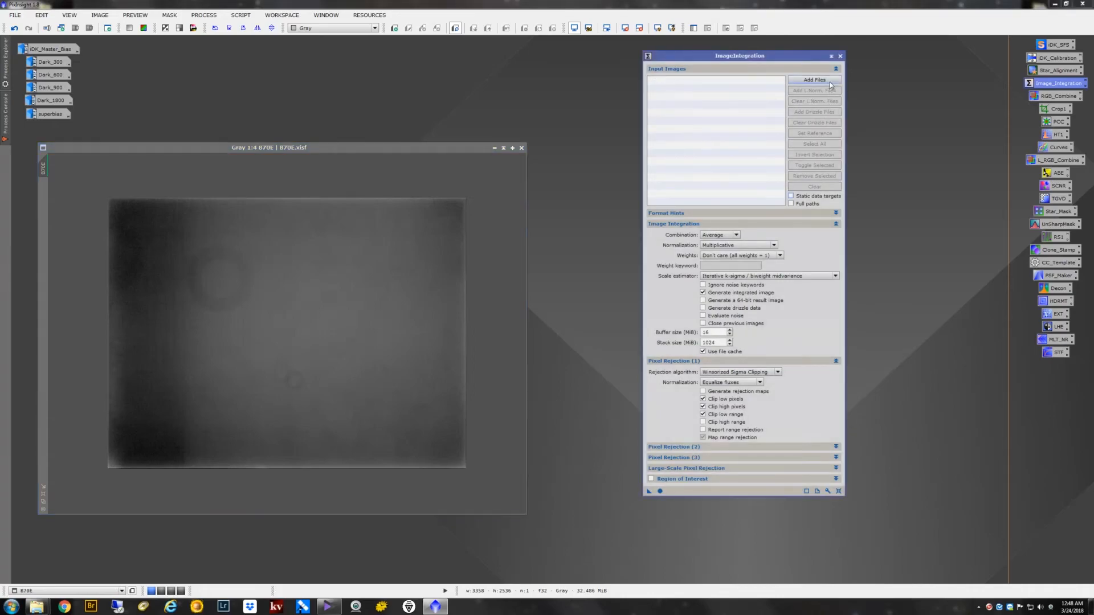
left_click(829, 82)
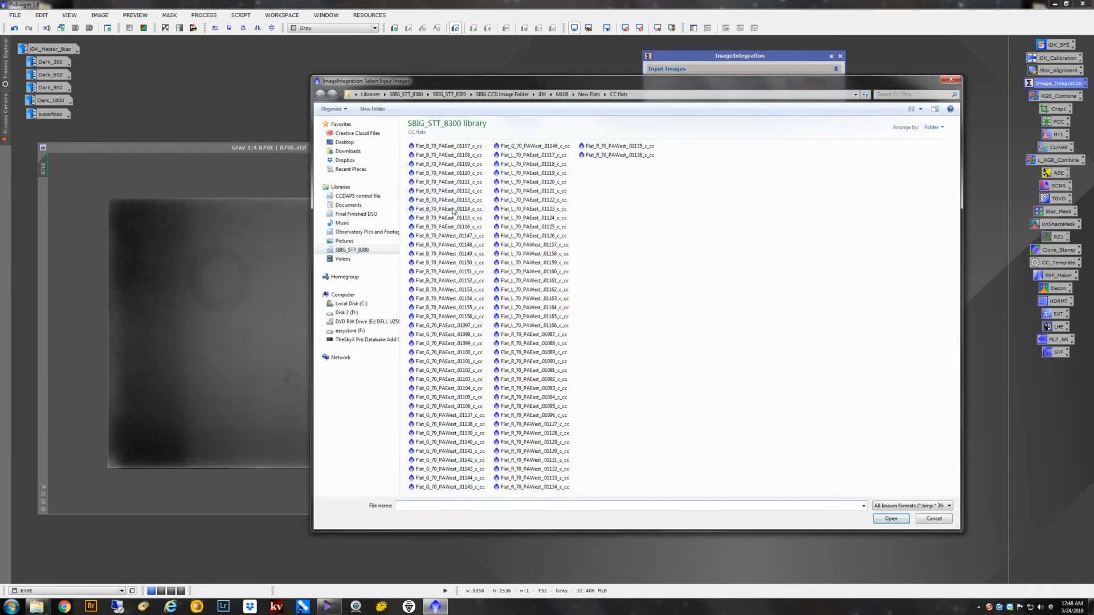
left_click(454, 237)
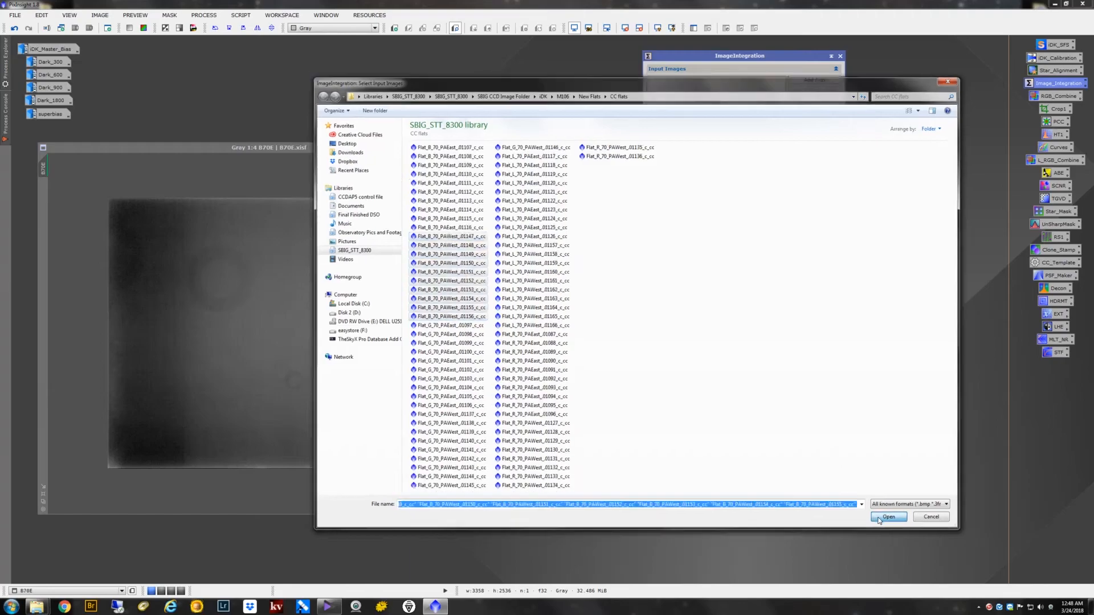
left_click(450, 316, "shift")
key("Return")
left_click(657, 489)
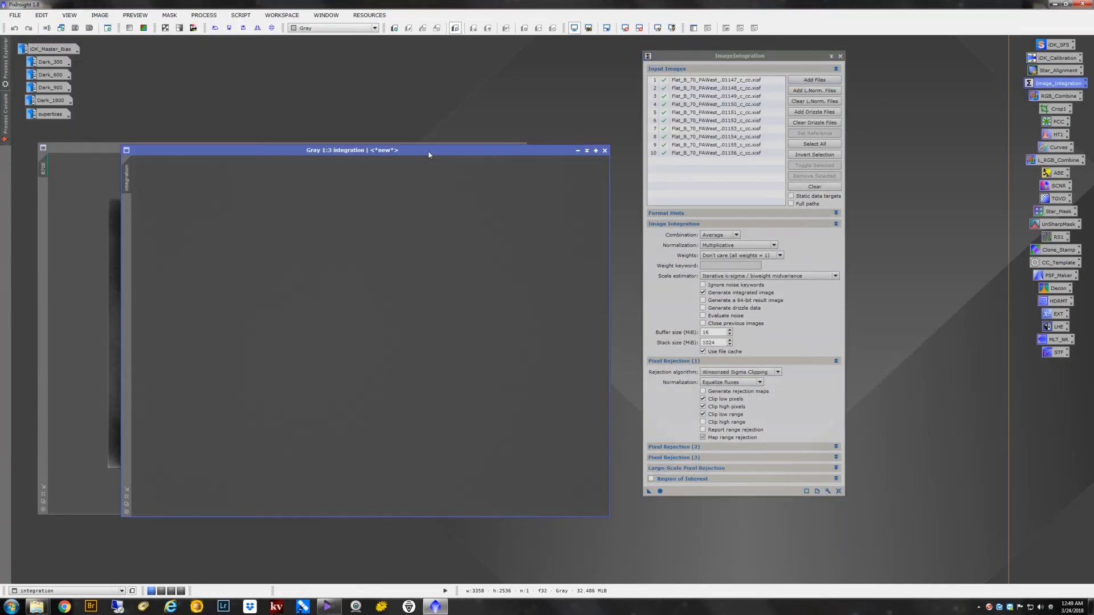
Step: Rename the integrated West flat B70W and auto-stretch its display to inspect the whole frame
double_click(128, 177)
type("B70W")
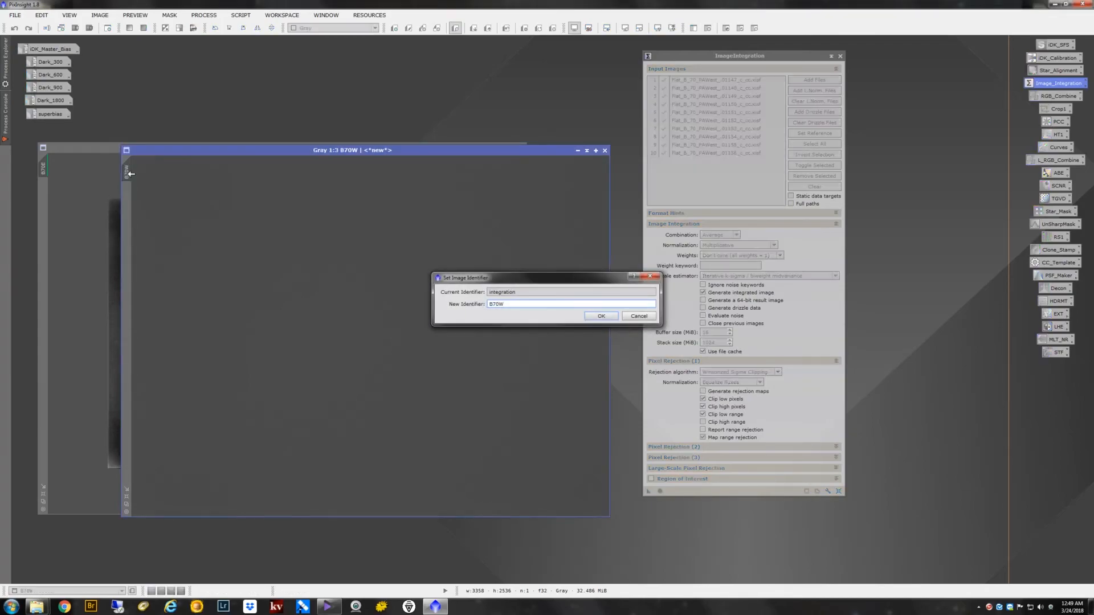
key("Return")
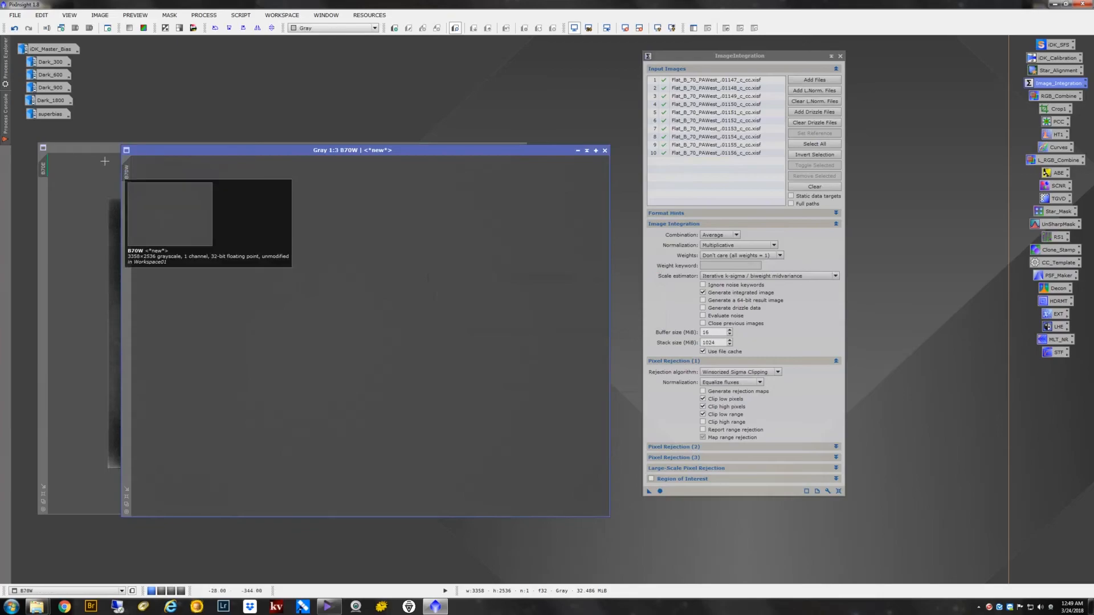
key("ctrl+a")
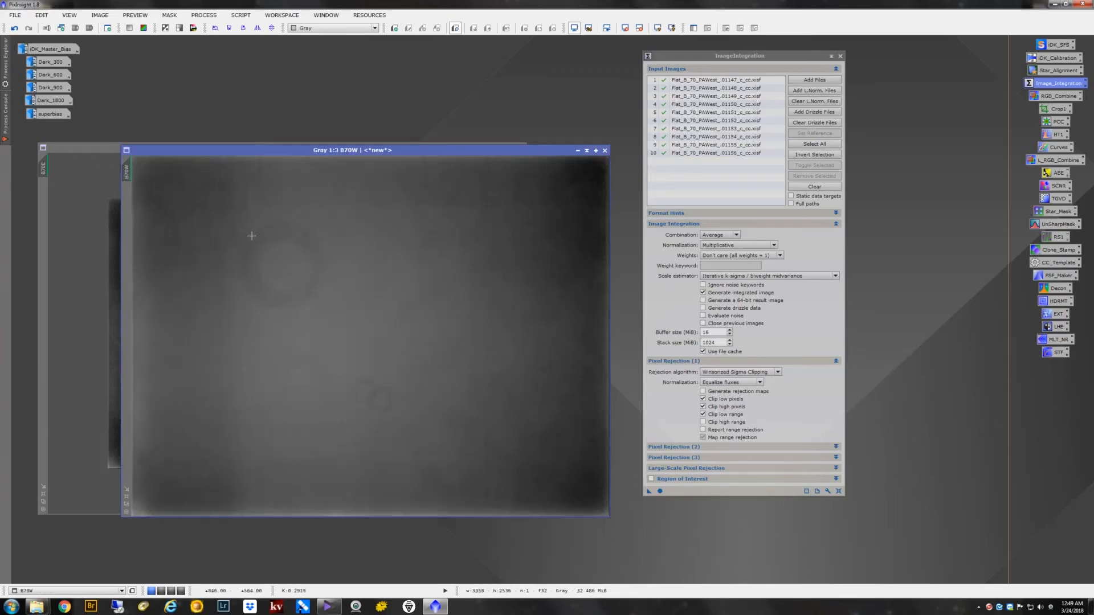
scroll(252, 237, "down", 2)
scroll(254, 237, "up", 3)
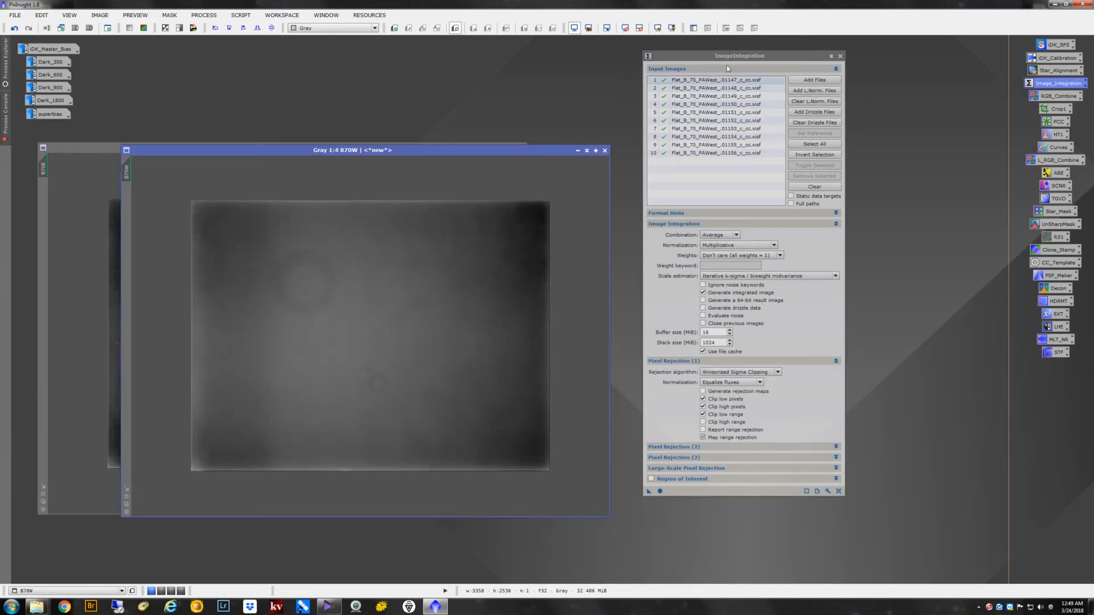
Step: Collapse ImageIntegration and place the B70E and B70W master flats side by side to compare their illumination patterns
left_click(832, 56)
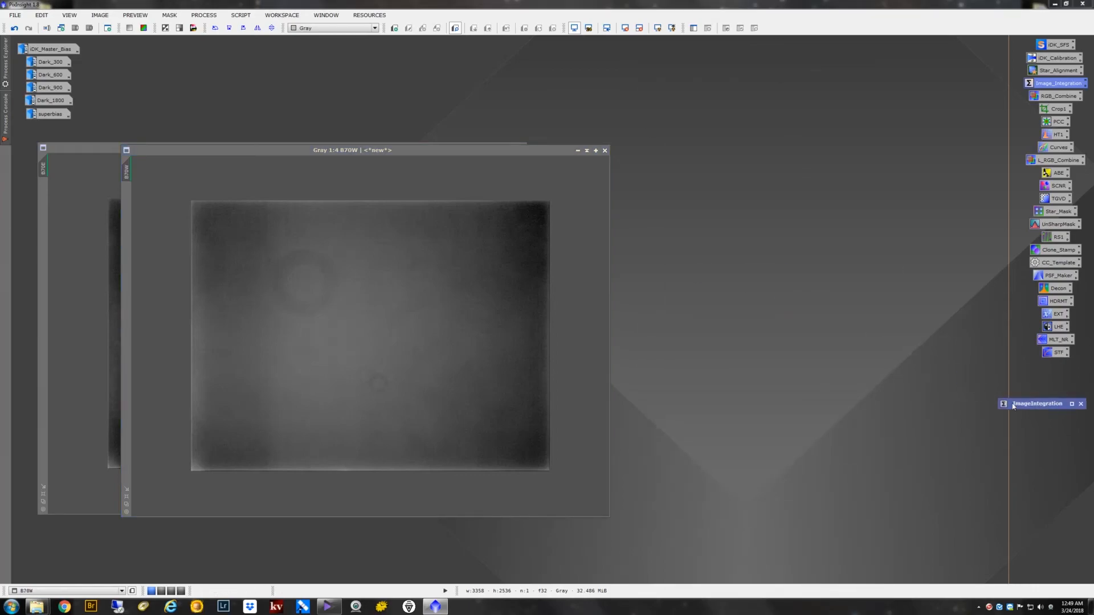
left_click_drag(446, 150, 786, 99)
left_click_drag(312, 145, 310, 98)
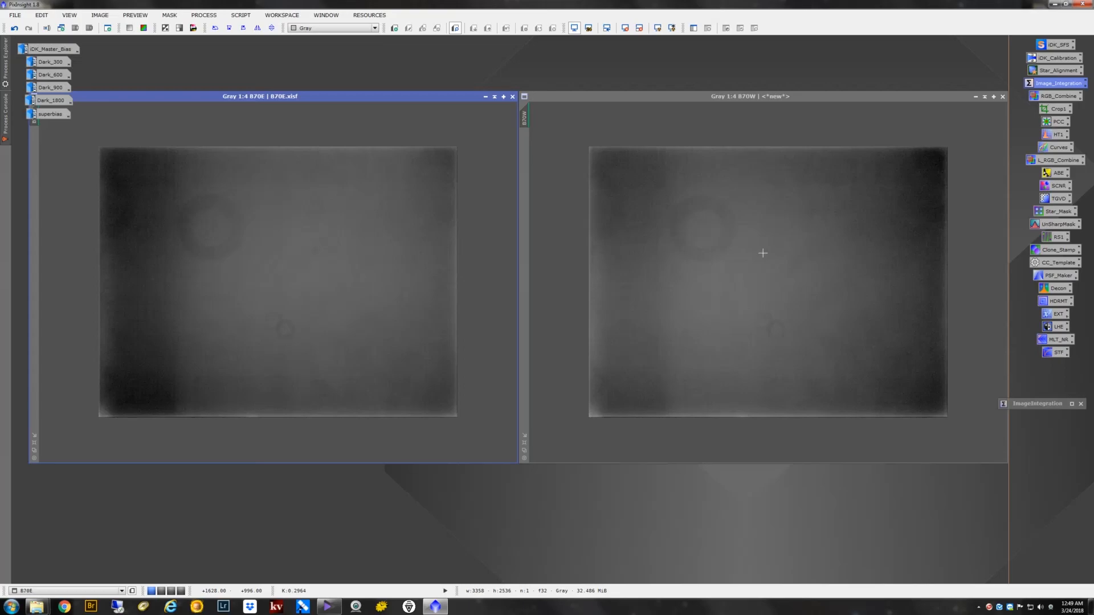
left_click(618, 98)
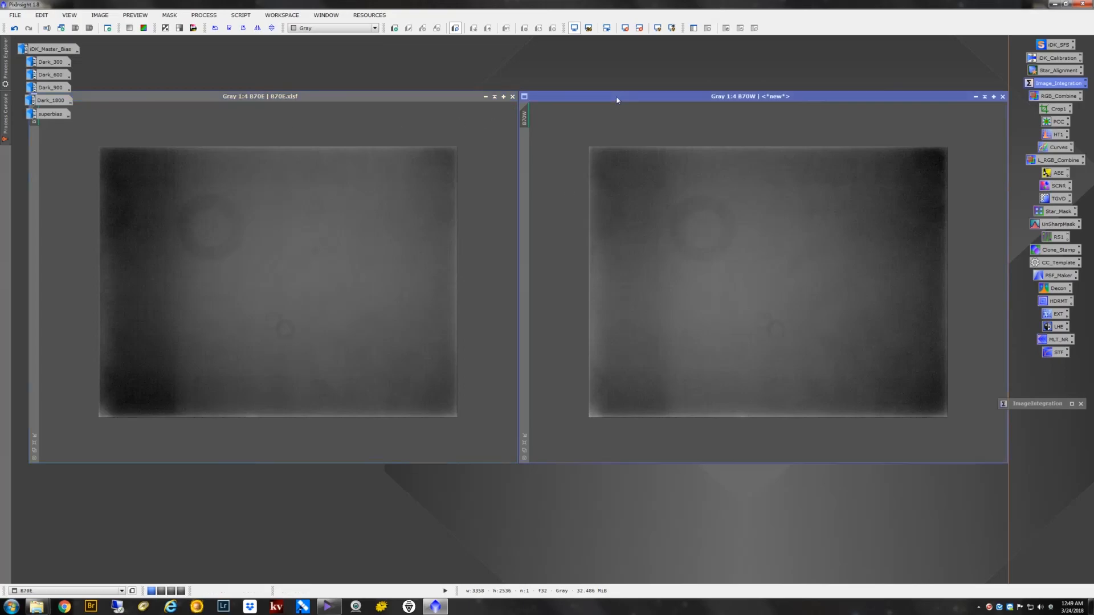
Step: Save the West master flat B70W as an XISF file in the M106 folder
key("ctrl+s")
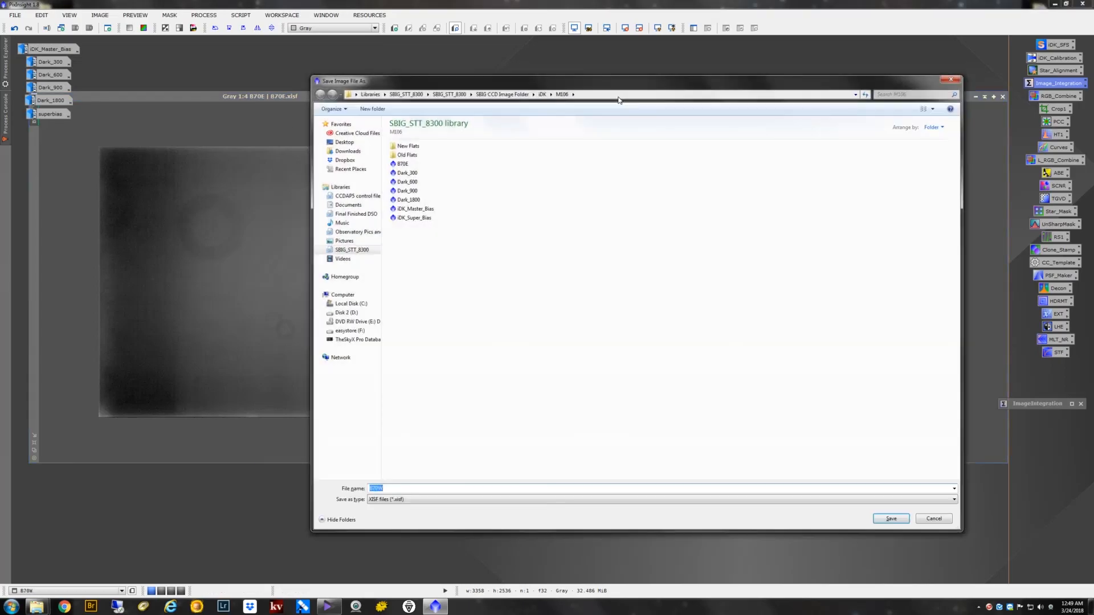
key("Return")
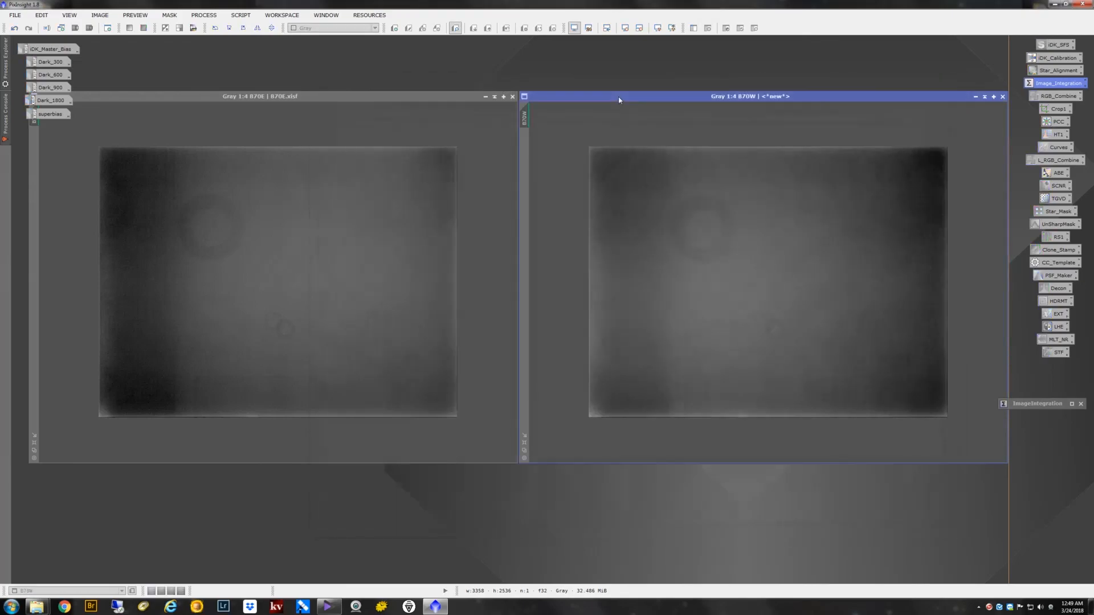
key("Return")
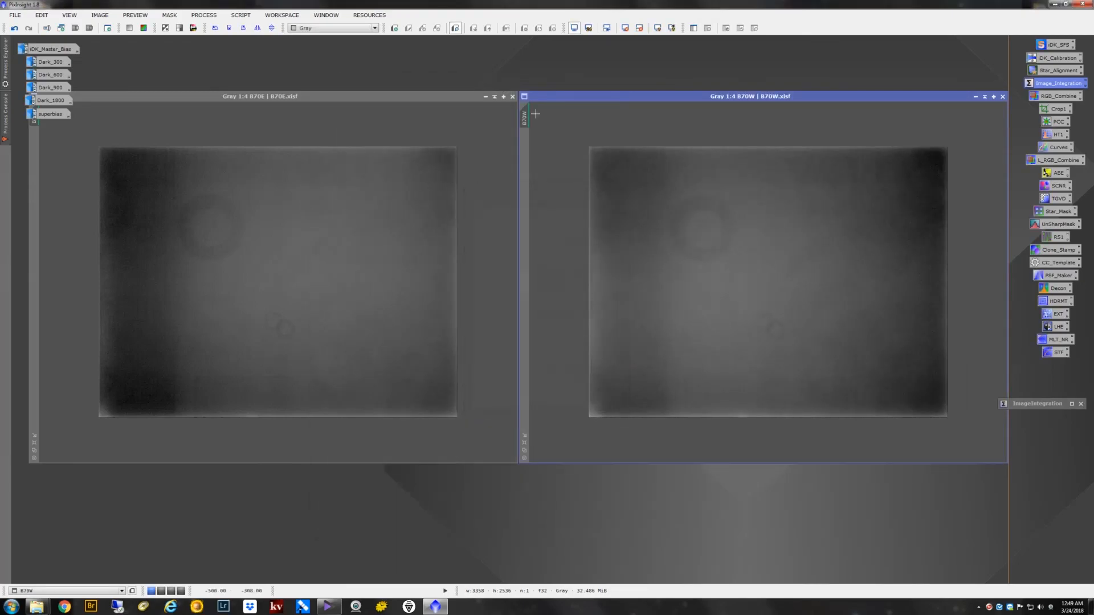
Step: Iconize the B70E and B70W flats, align their icons by center, and place them beneath the superbias icon
left_click(484, 98)
left_click(976, 97)
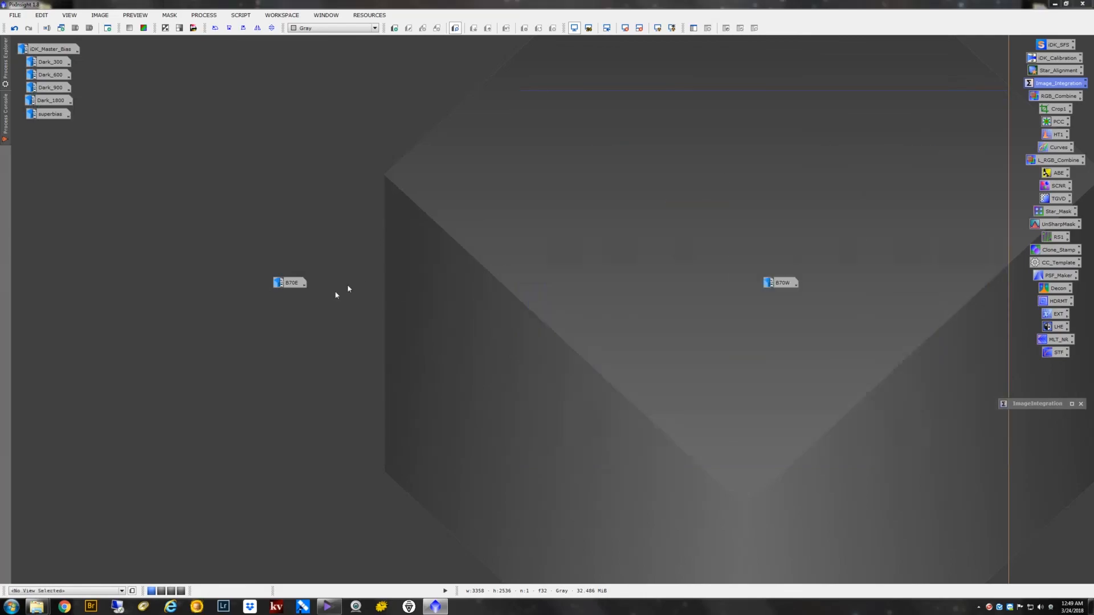
left_click_drag(258, 252, 860, 320)
right_click(786, 287)
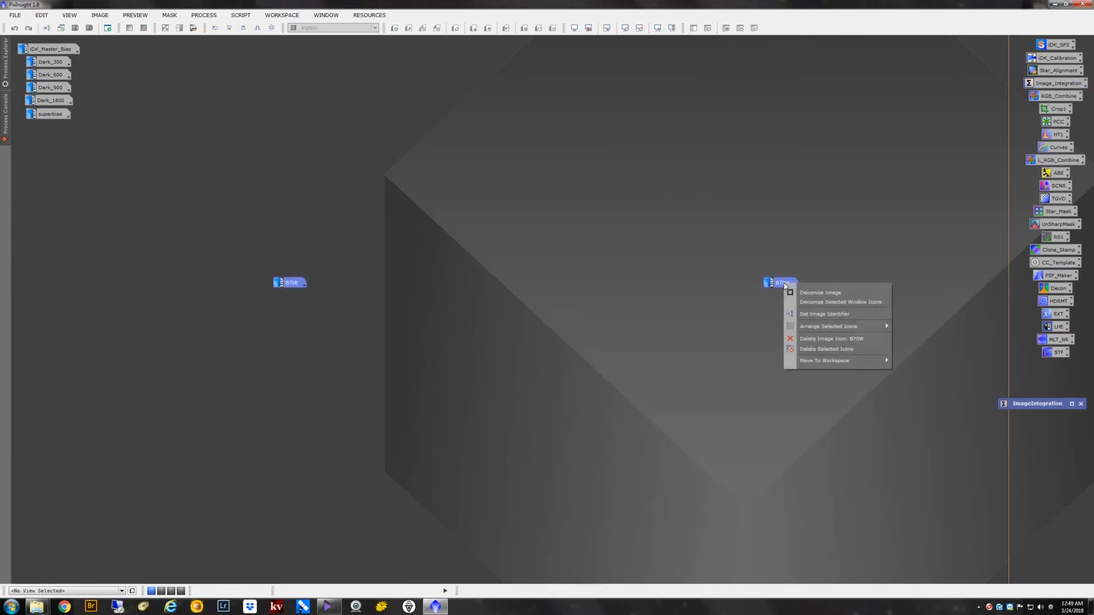
mouse_move(821, 326)
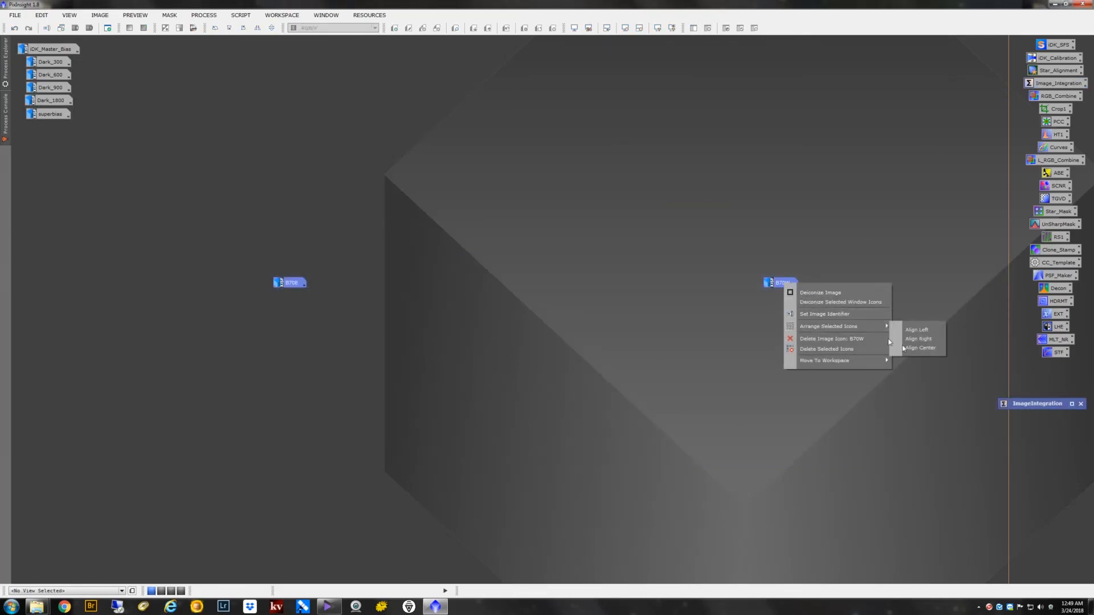
left_click(919, 348)
left_click_drag(289, 284, 45, 131)
left_click(258, 150)
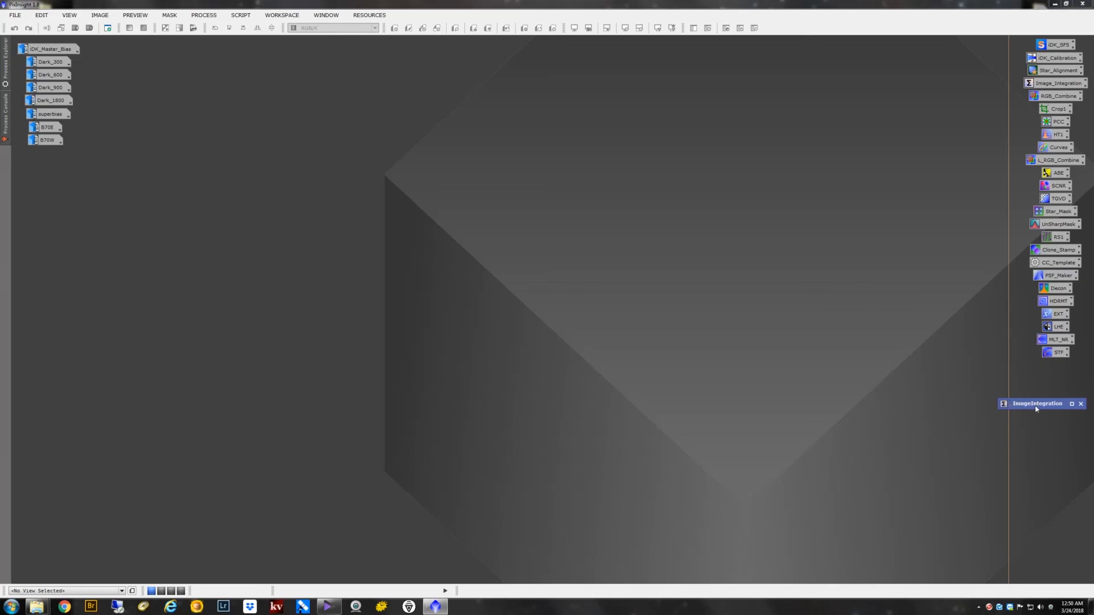
Step: Expand the collapsed ImageIntegration window for the remaining flats
double_click(1010, 404)
left_click(814, 187)
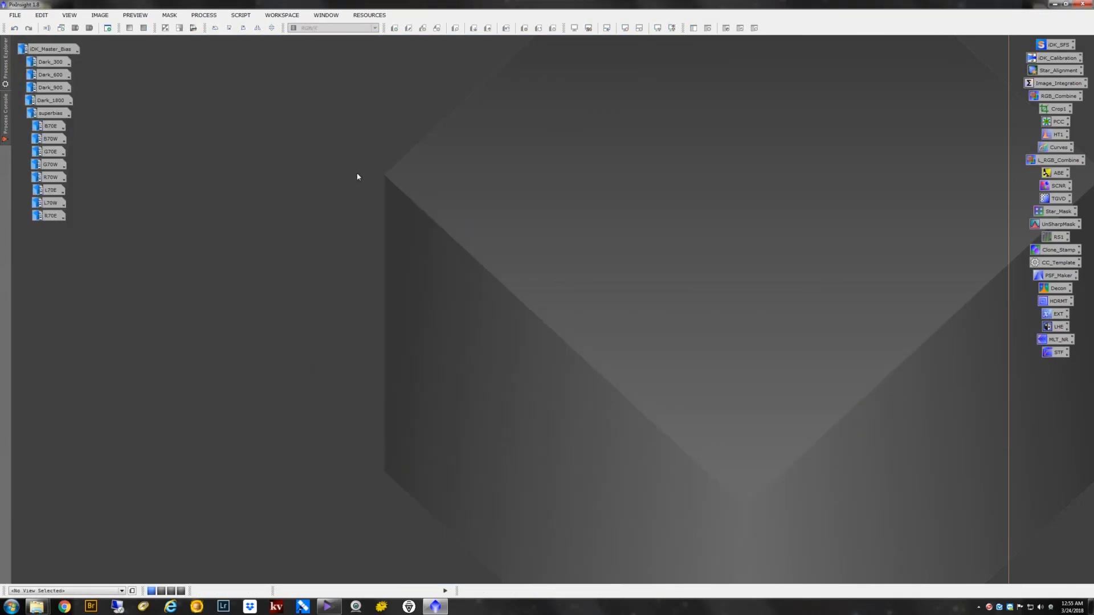
Step: Select all the master bias, dark, superbias and master flat icons in the workspace
left_click_drag(98, 37, 55, 232)
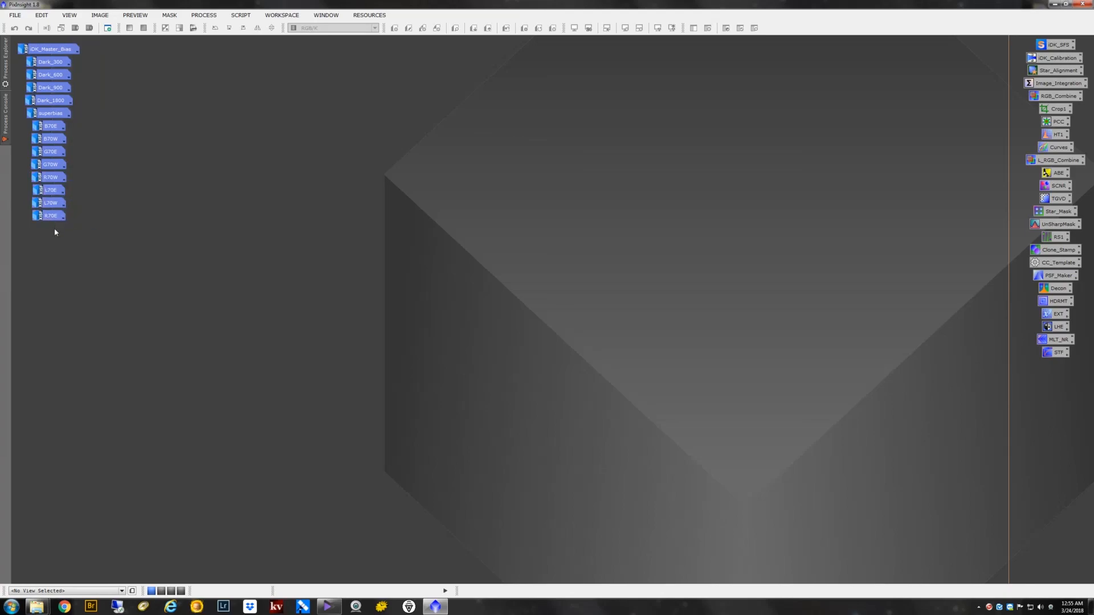